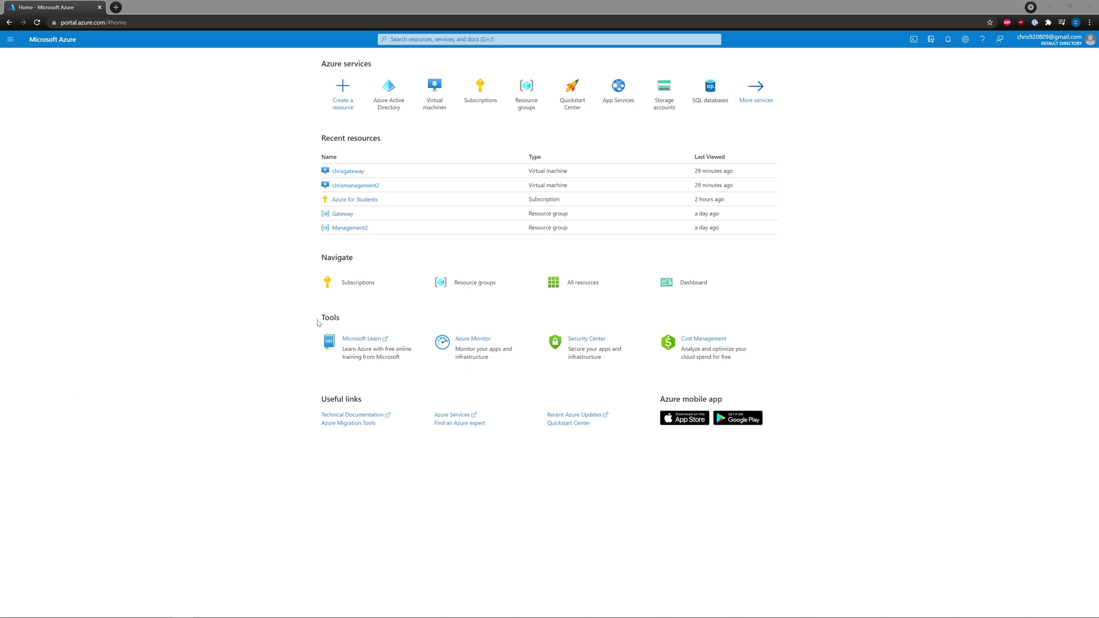
# From Azure Active Directory's Enterprise applications, start a new custom non-gallery application
pyautogui.moveTo(402, 111)
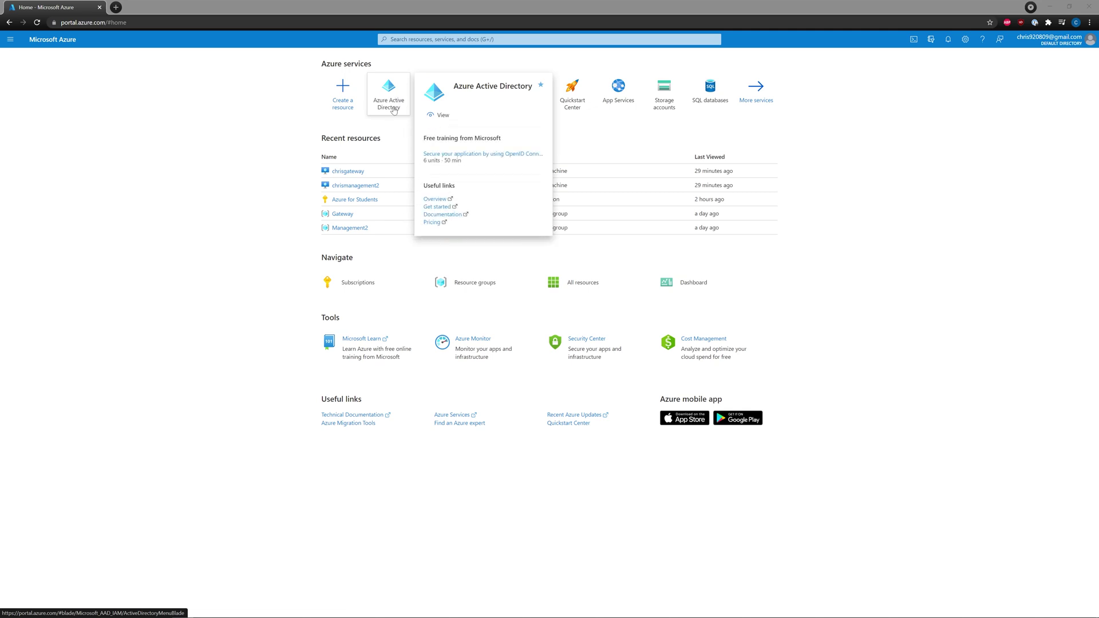
pyautogui.click(394, 100)
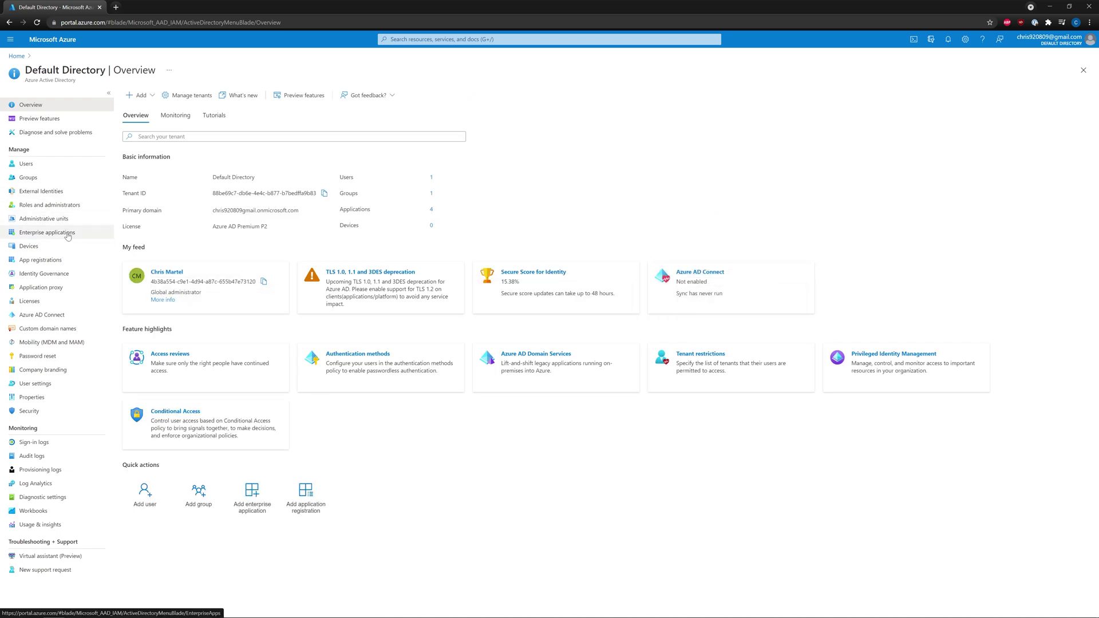
pyautogui.click(68, 237)
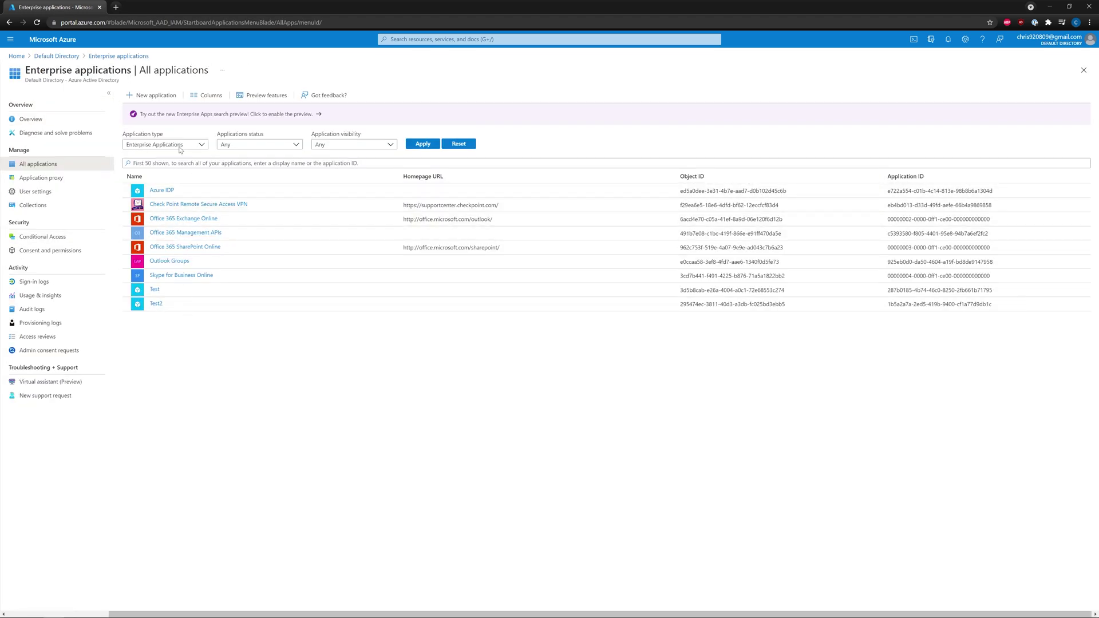
pyautogui.click(167, 96)
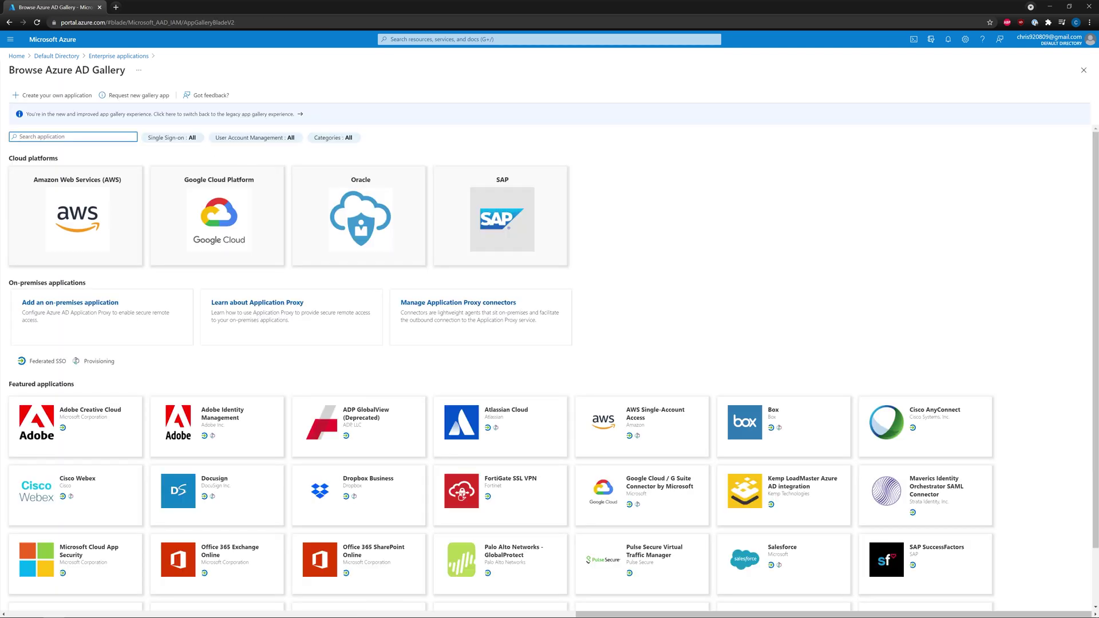
pyautogui.click(75, 97)
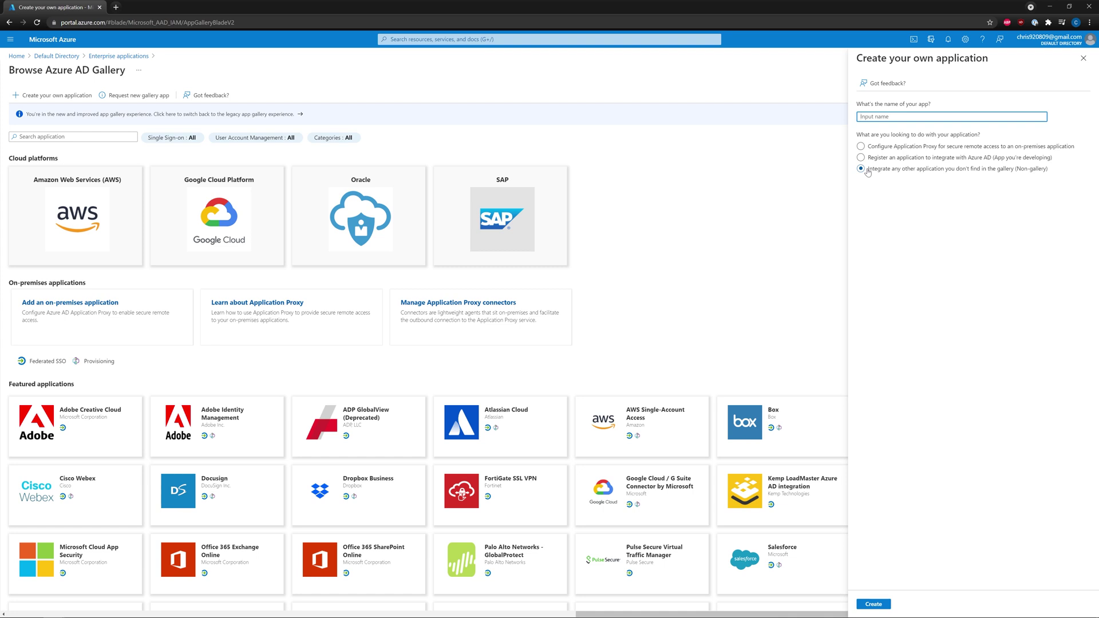
# Name the non-gallery application 'Azure CP' and create it
pyautogui.write('Azure')
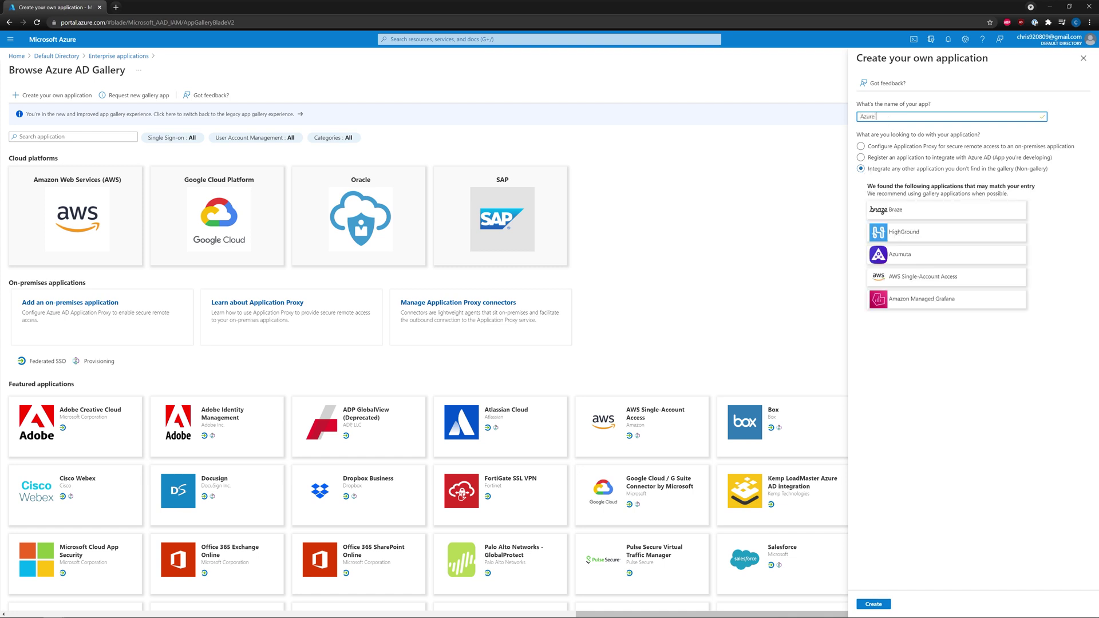
pyautogui.write(' CP')
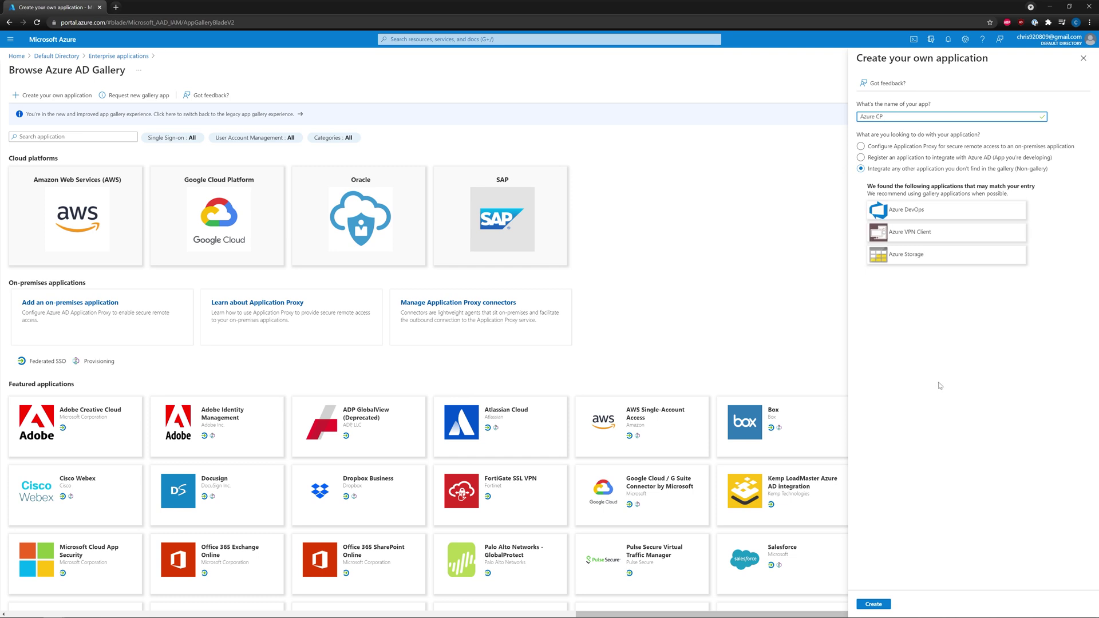
pyautogui.click(874, 604)
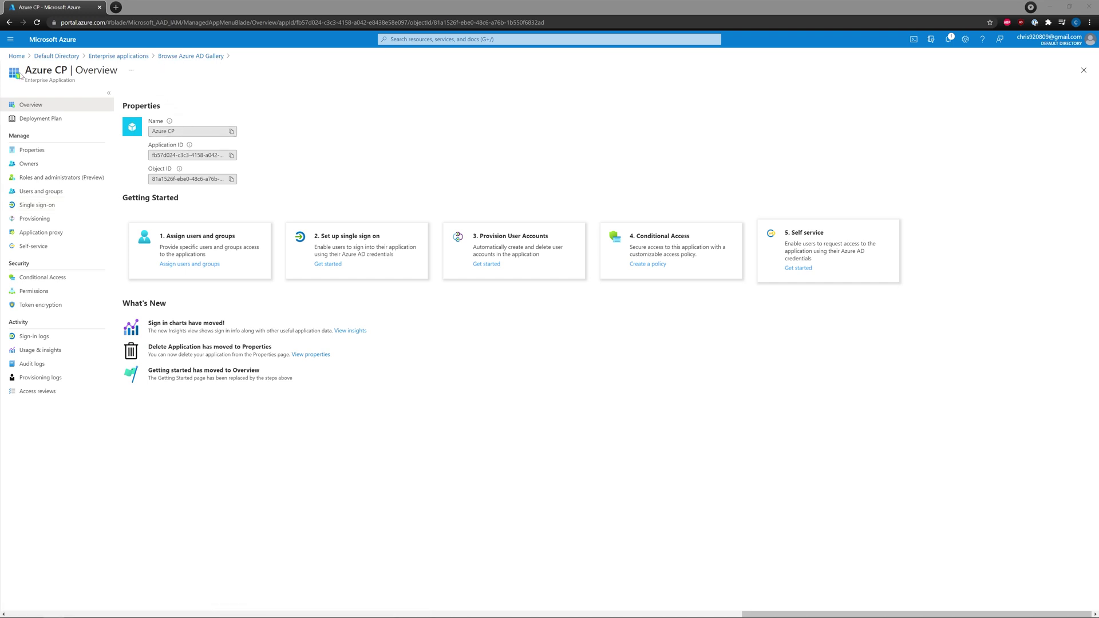
# Find Azure CP under App registrations > All applications and view its empty API permissions
pyautogui.click(64, 62)
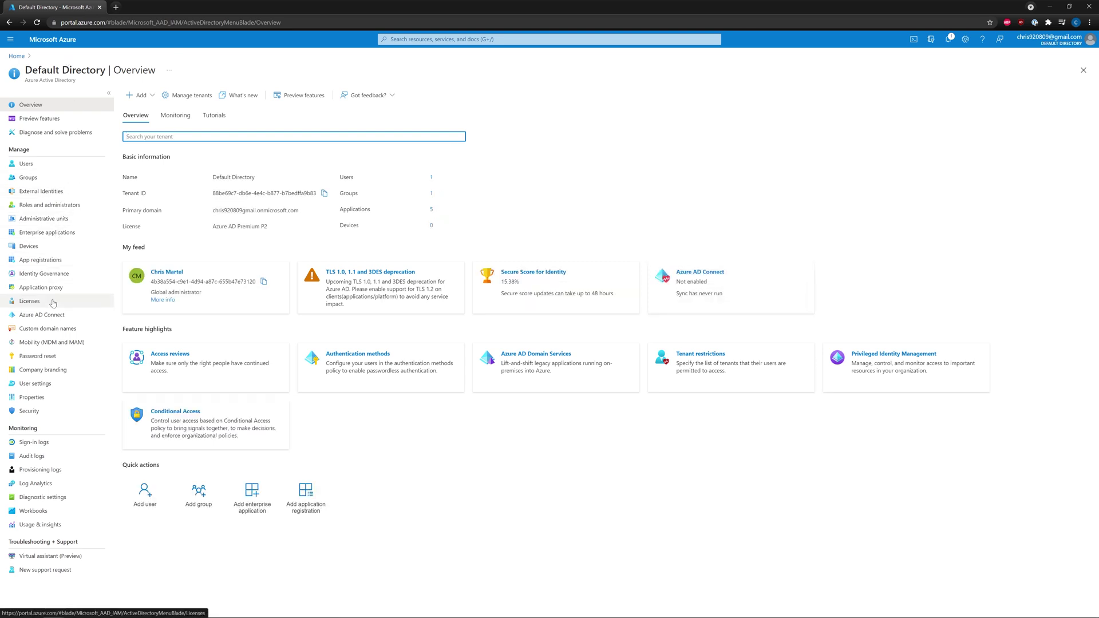
pyautogui.click(50, 261)
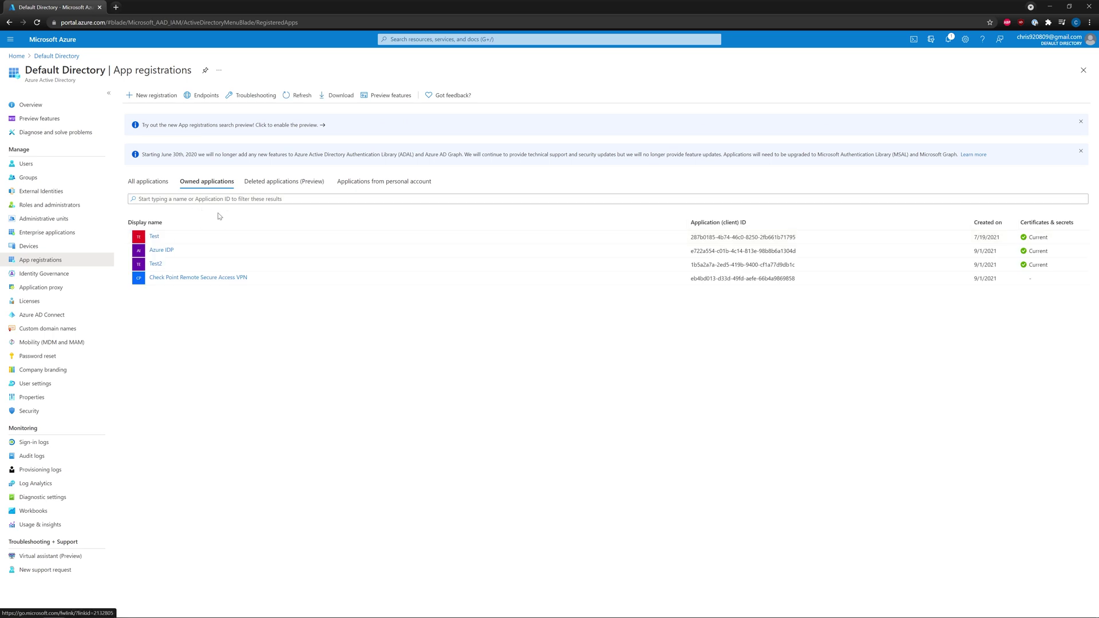
pyautogui.click(156, 186)
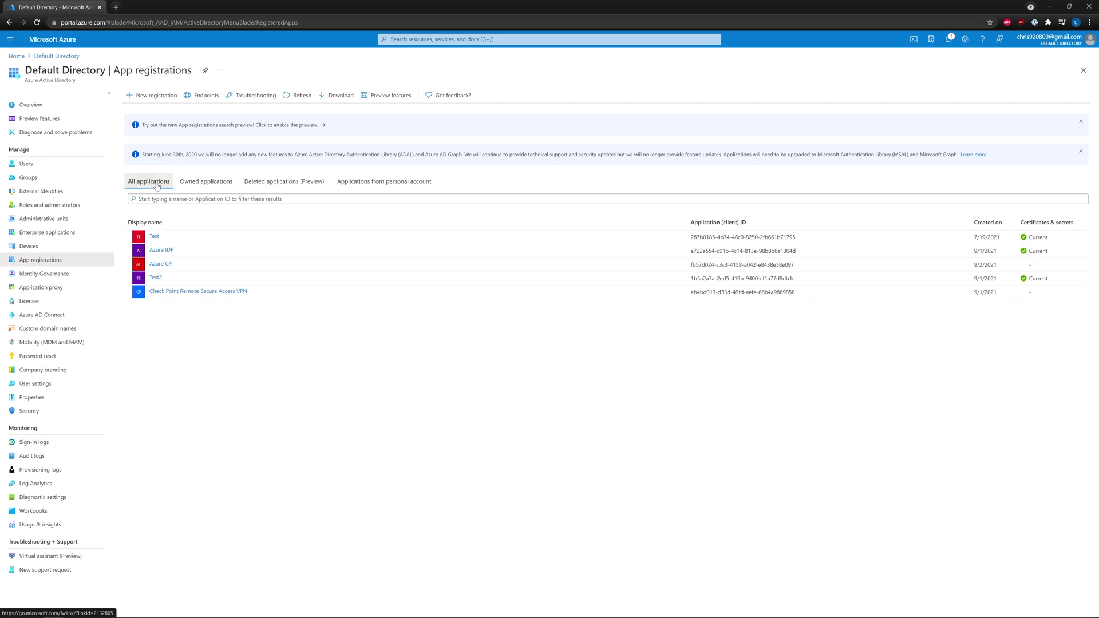
pyautogui.click(161, 265)
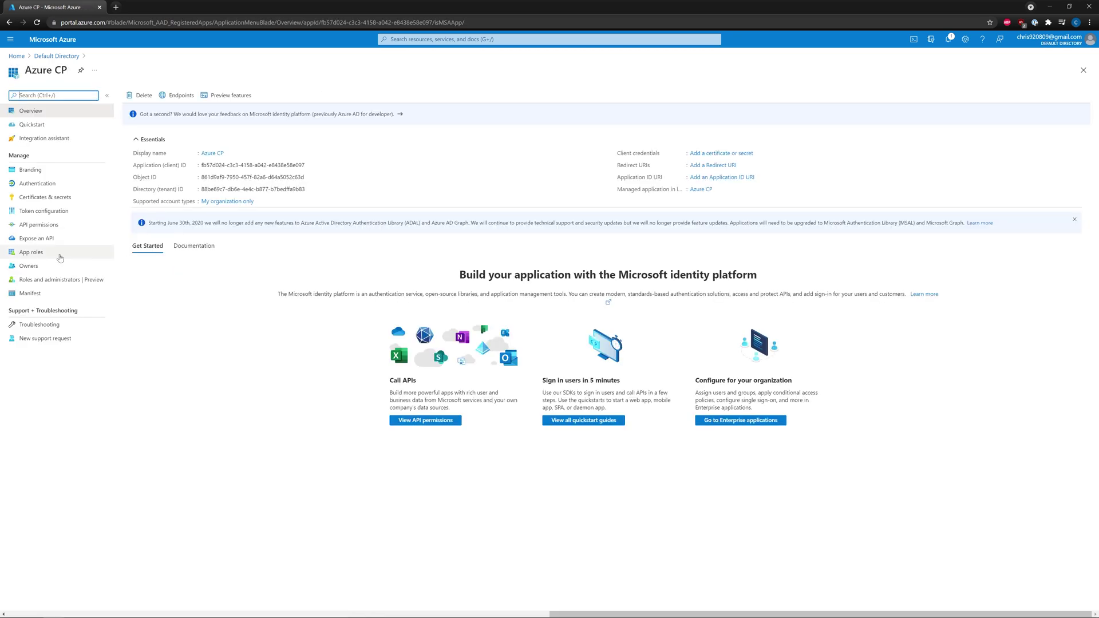
pyautogui.click(47, 269)
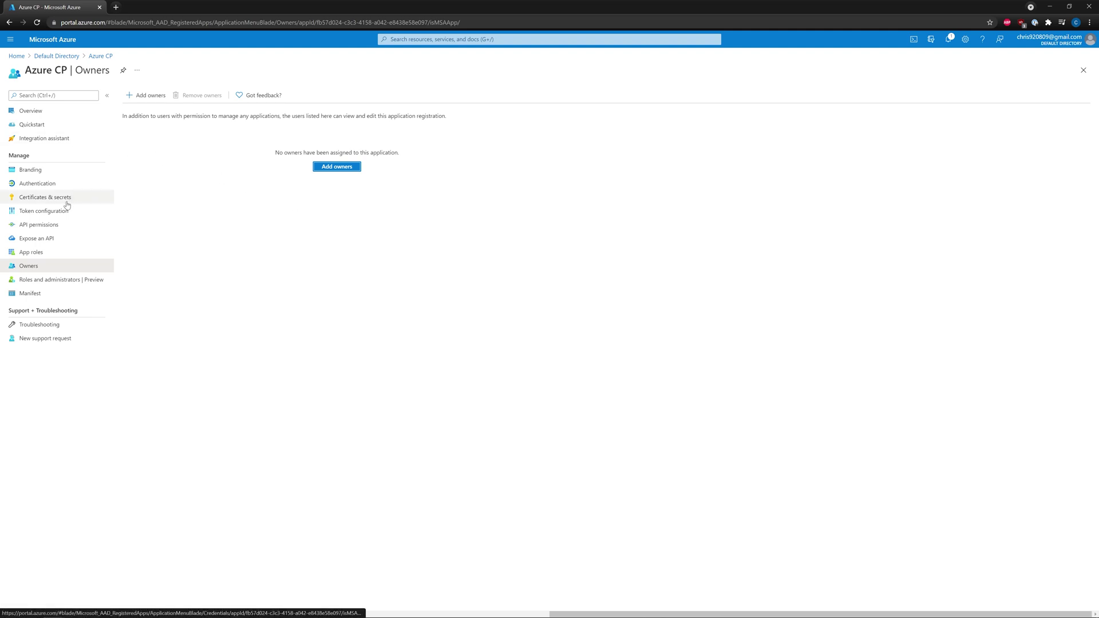
pyautogui.click(57, 227)
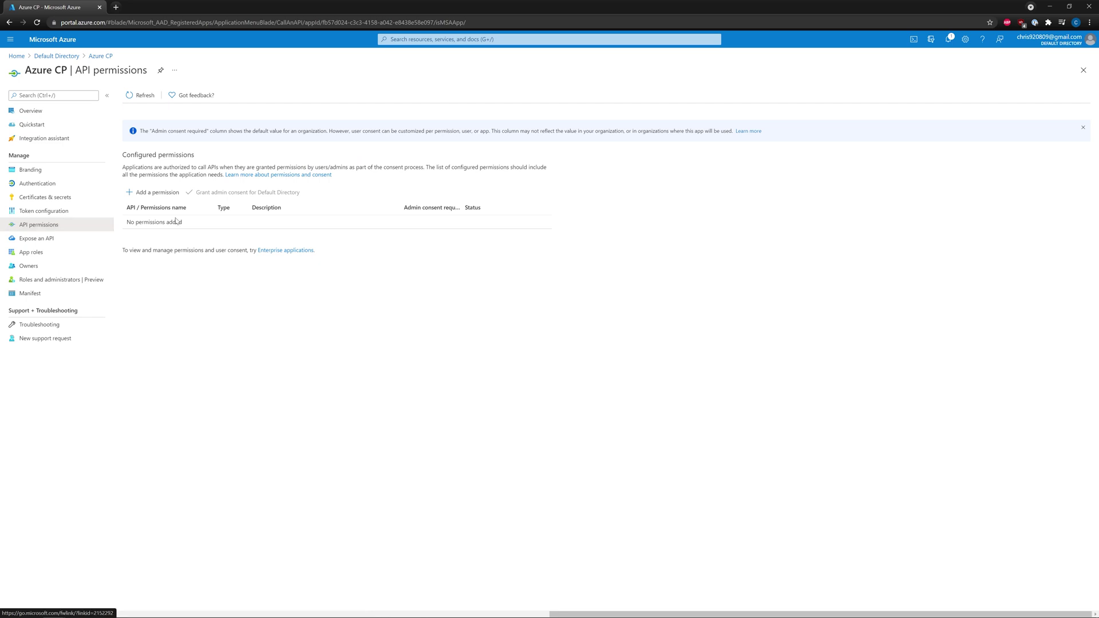
# Request Microsoft Graph application permissions and tick Device.Read.All
pyautogui.click(164, 193)
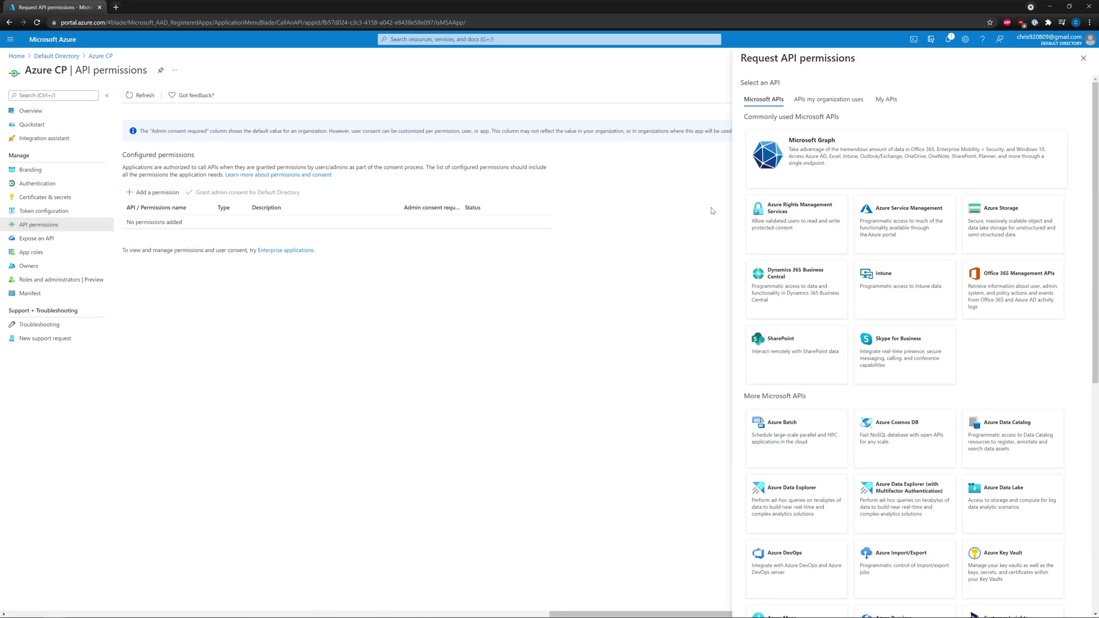
pyautogui.click(819, 162)
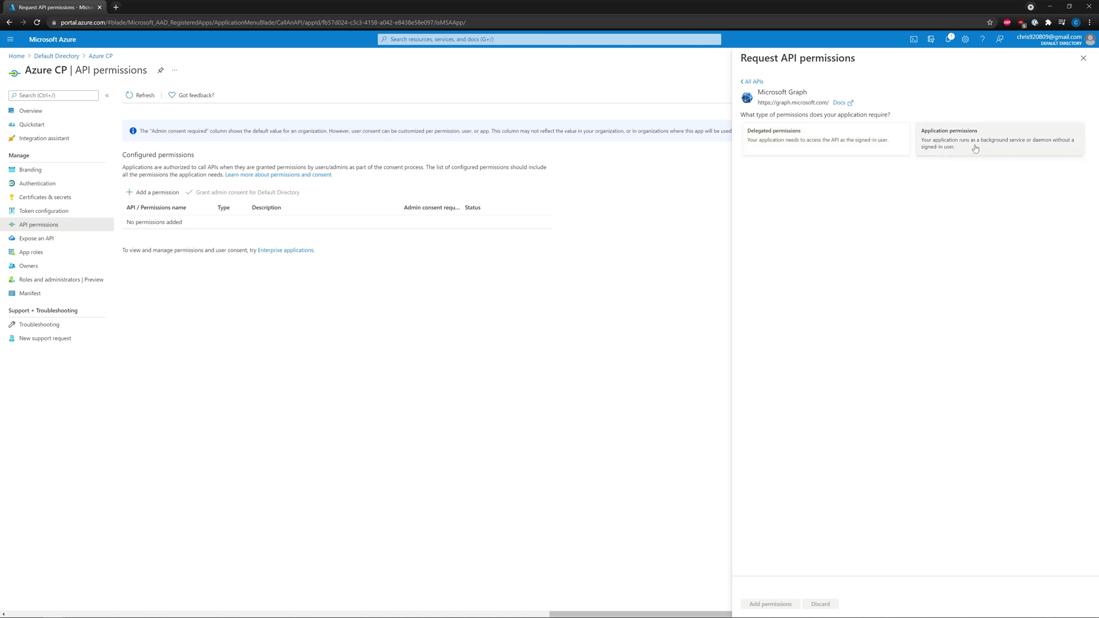
pyautogui.click(969, 146)
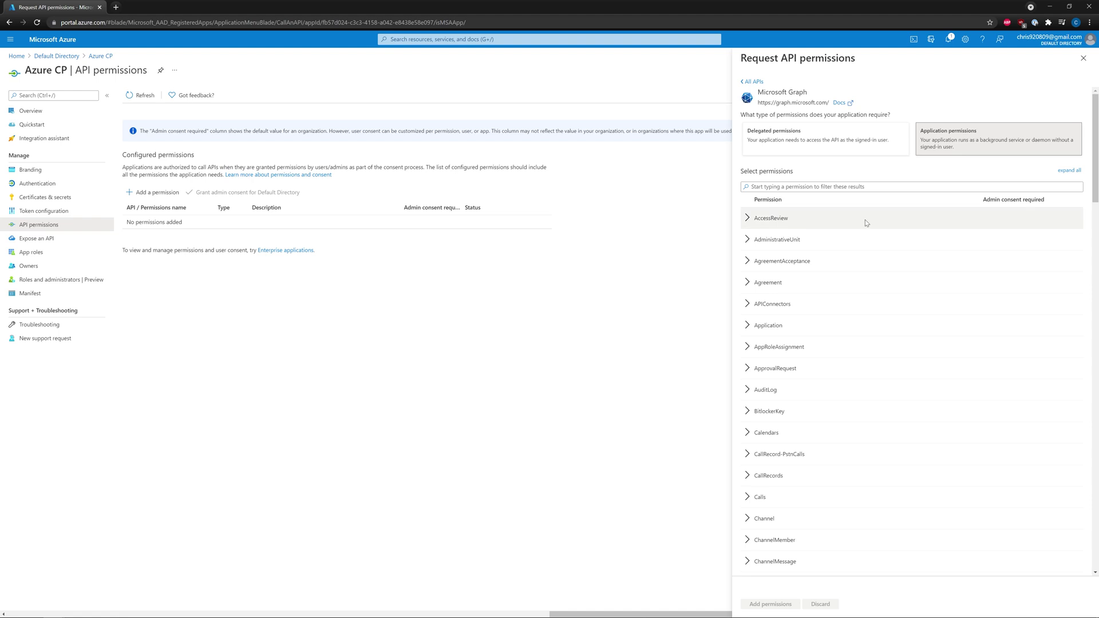
pyautogui.scroll(-7, 832, 239)
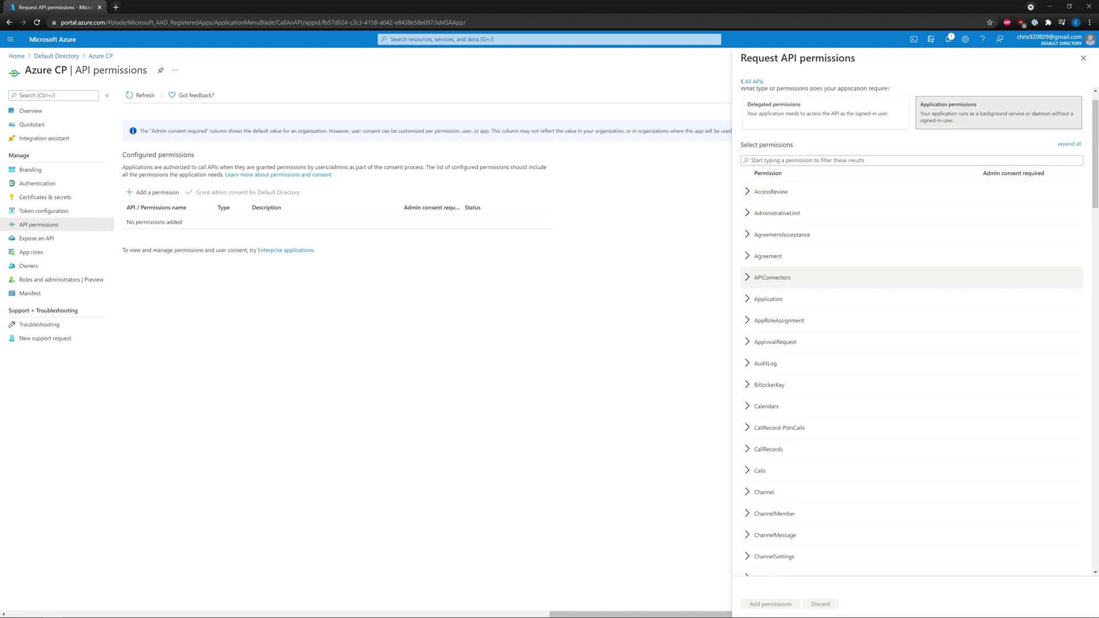
pyautogui.scroll(-3, 749, 338)
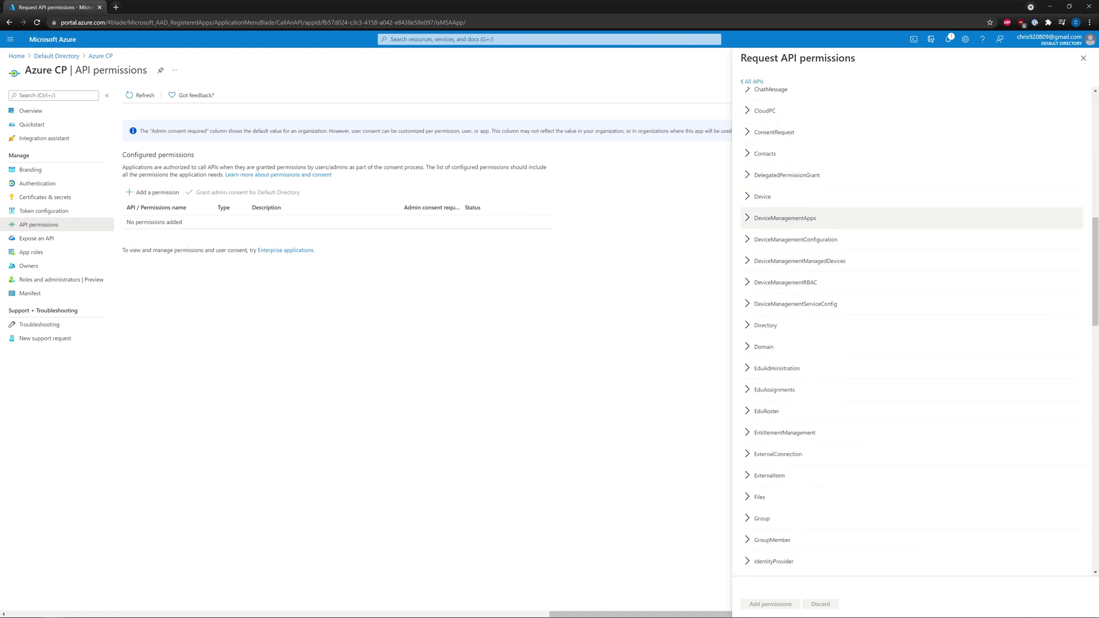
pyautogui.click(747, 196)
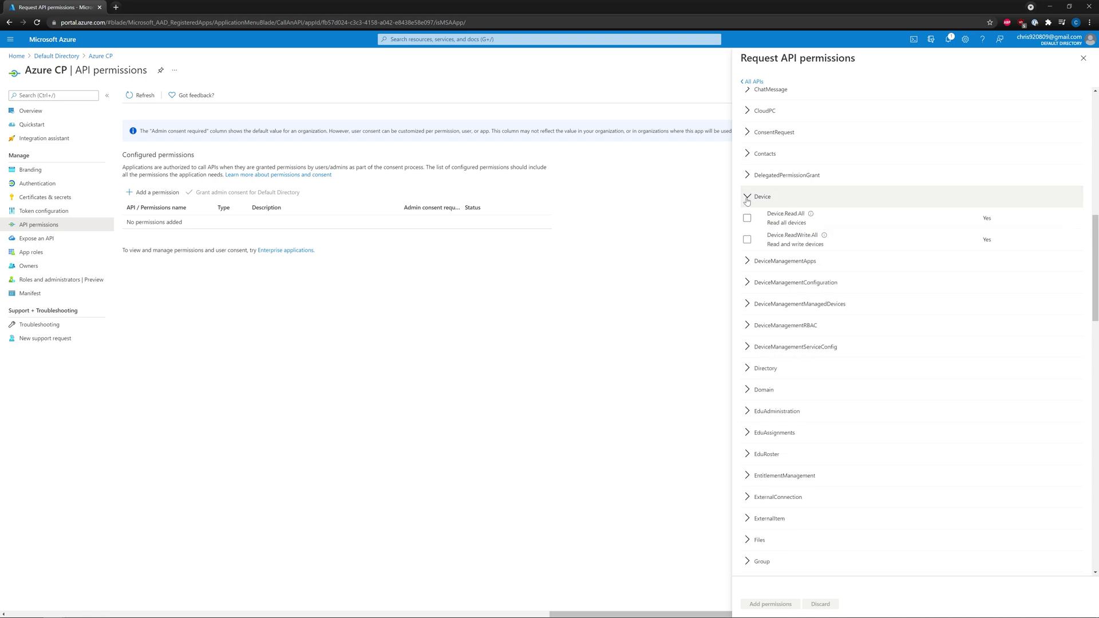
pyautogui.click(747, 219)
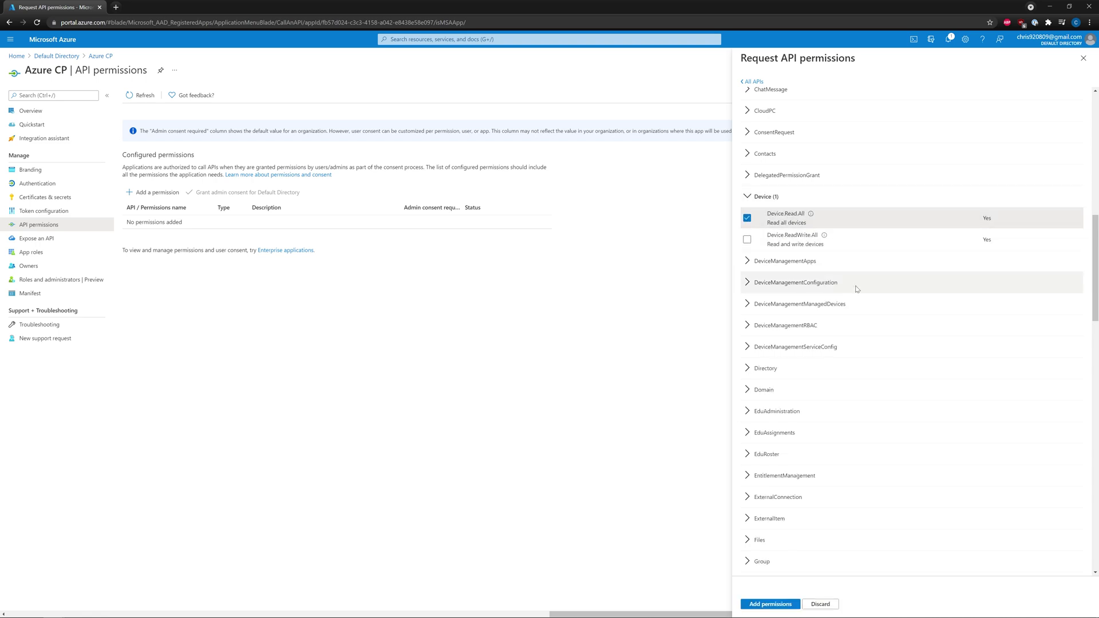
# Tick Group.Read.All and User.Read.All, then add all three permissions to Azure CP
pyautogui.scroll(-8, 857, 289)
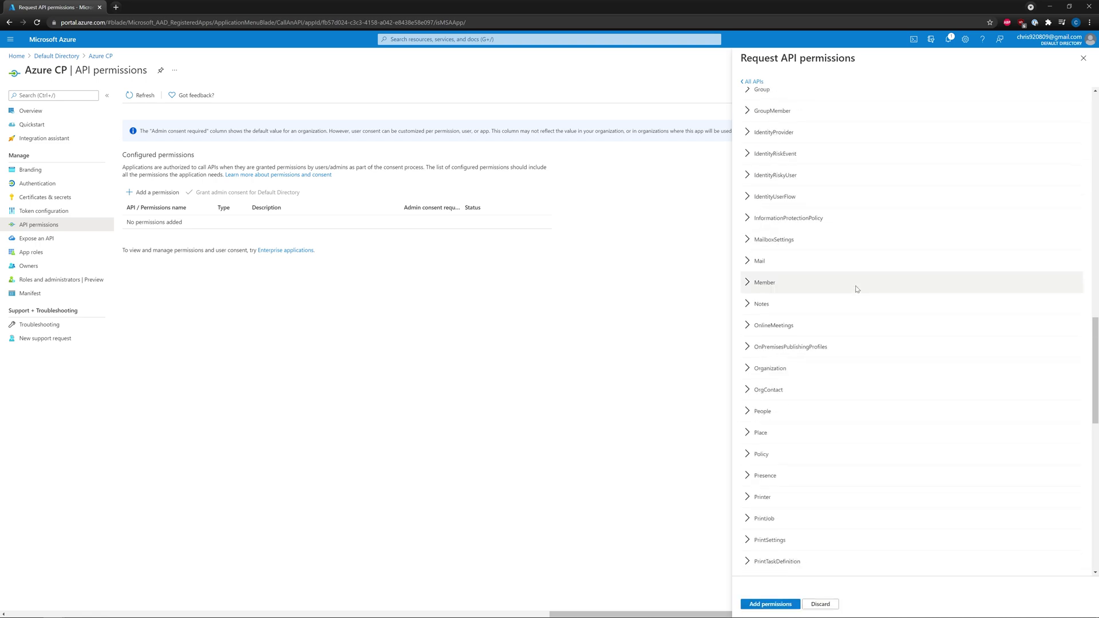
pyautogui.scroll(1, 857, 289)
pyautogui.click(750, 133)
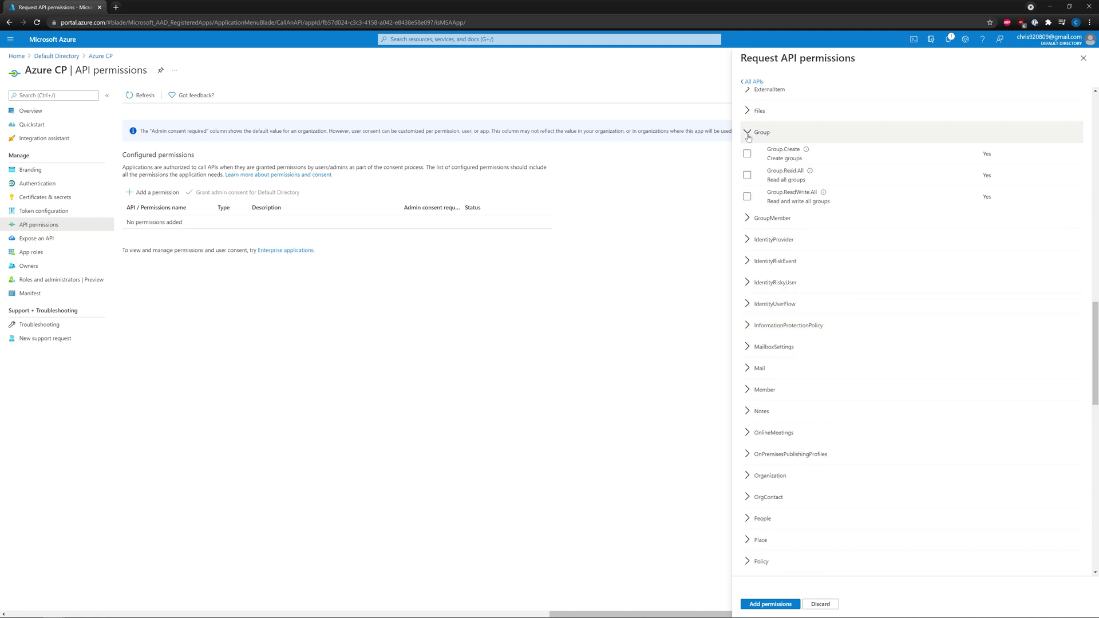
pyautogui.click(748, 176)
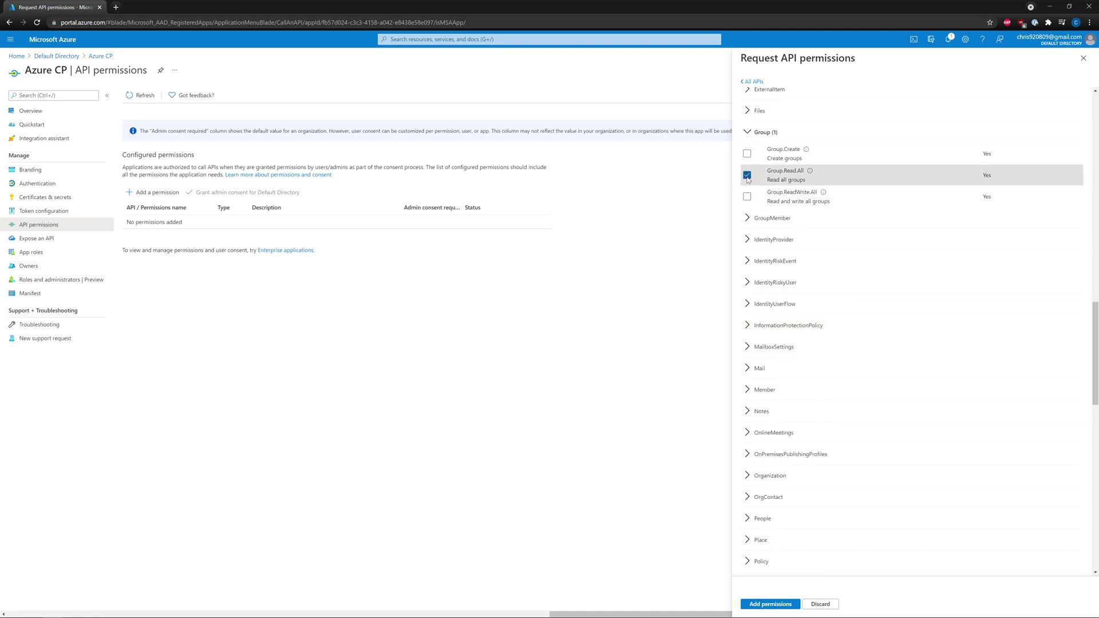
pyautogui.scroll(-9, 842, 316)
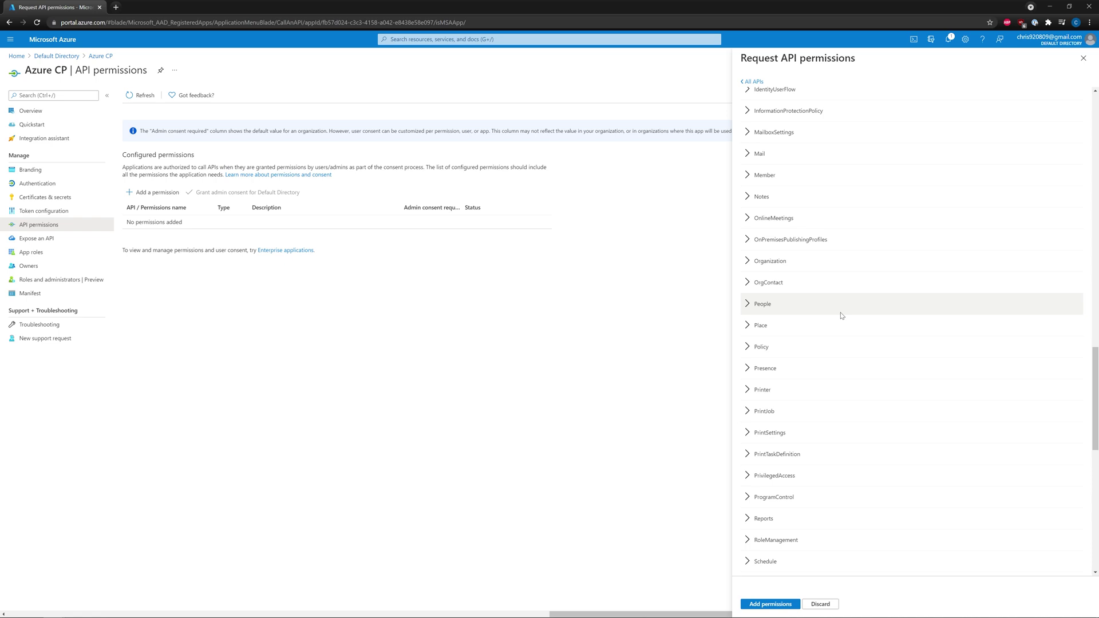
pyautogui.scroll(-3, 842, 316)
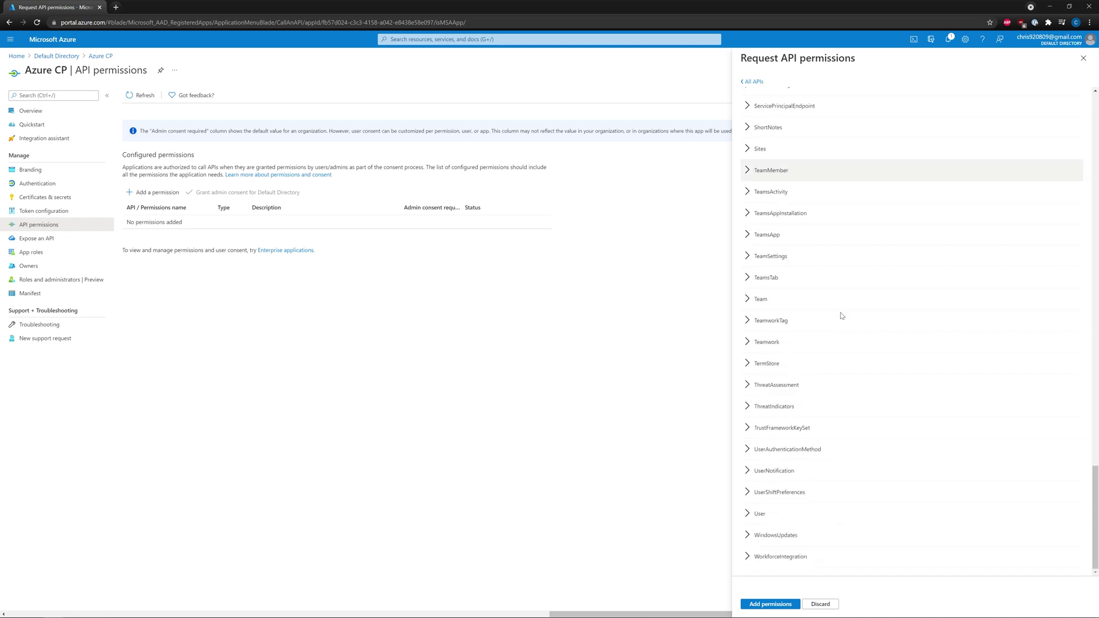
pyautogui.click(750, 514)
pyautogui.scroll(-2, 750, 517)
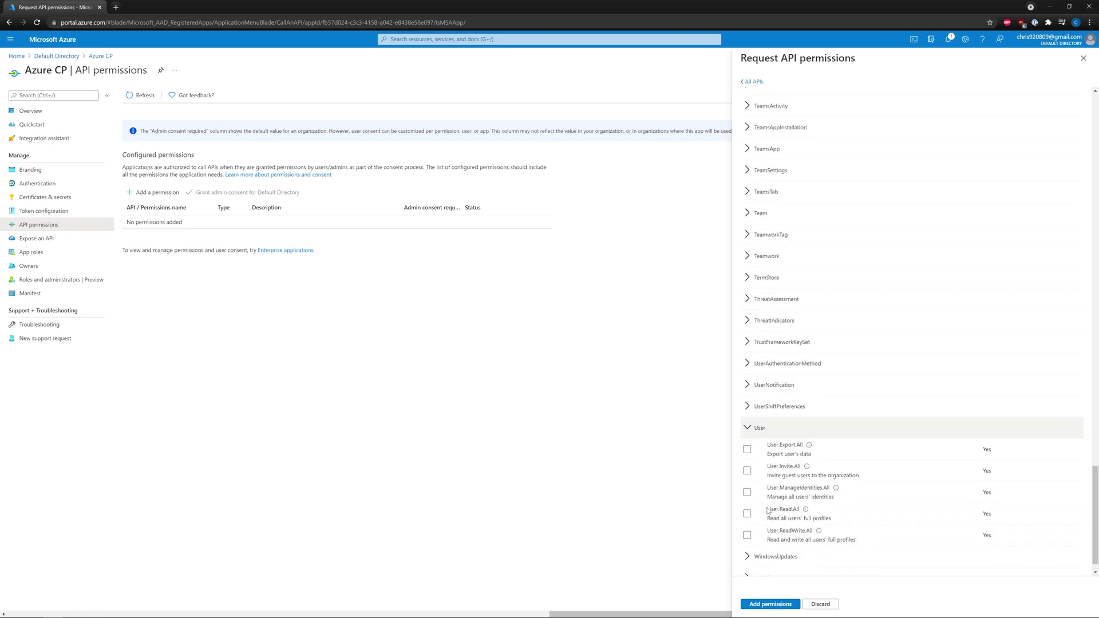
pyautogui.click(747, 513)
pyautogui.click(772, 605)
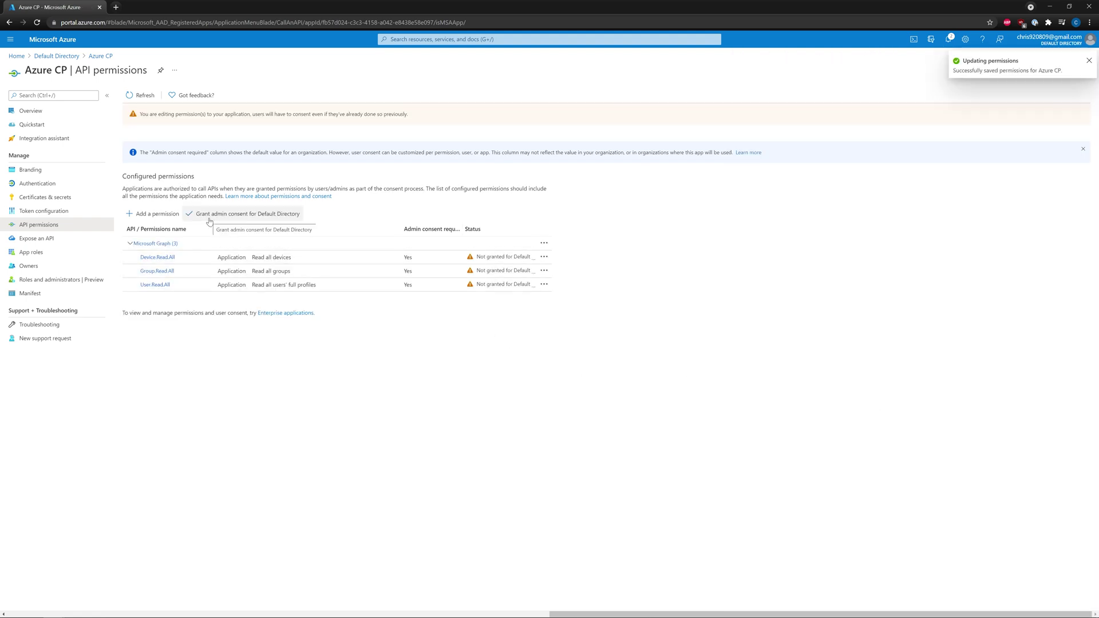
# Grant and confirm Default Directory admin consent for Device.Read.All, Group.Read.All and User.Read.All
pyautogui.click(259, 218)
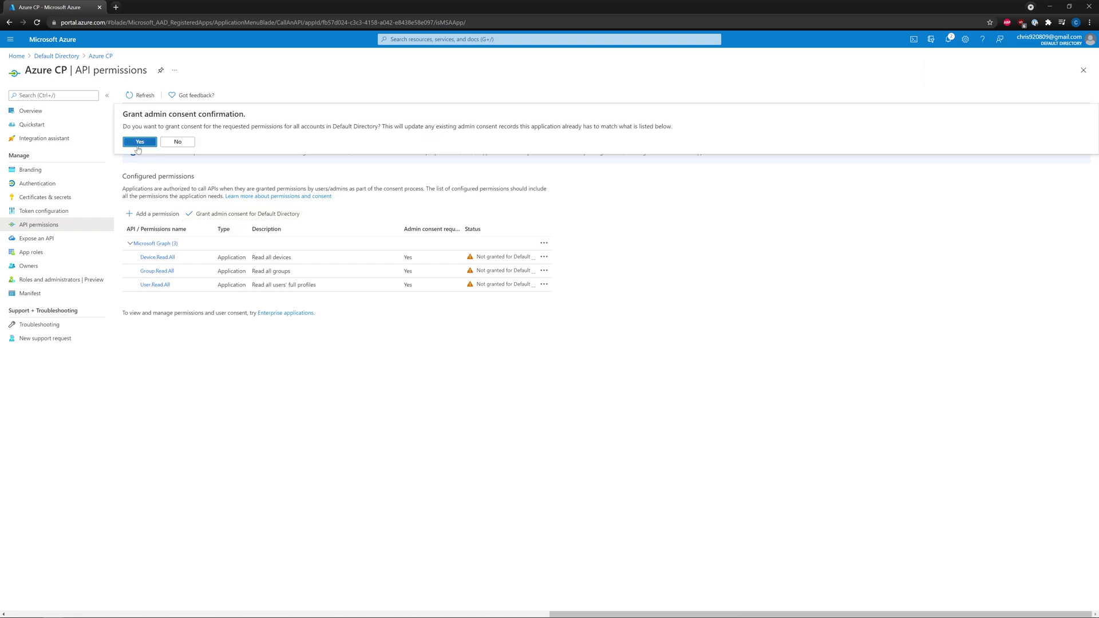
pyautogui.click(142, 143)
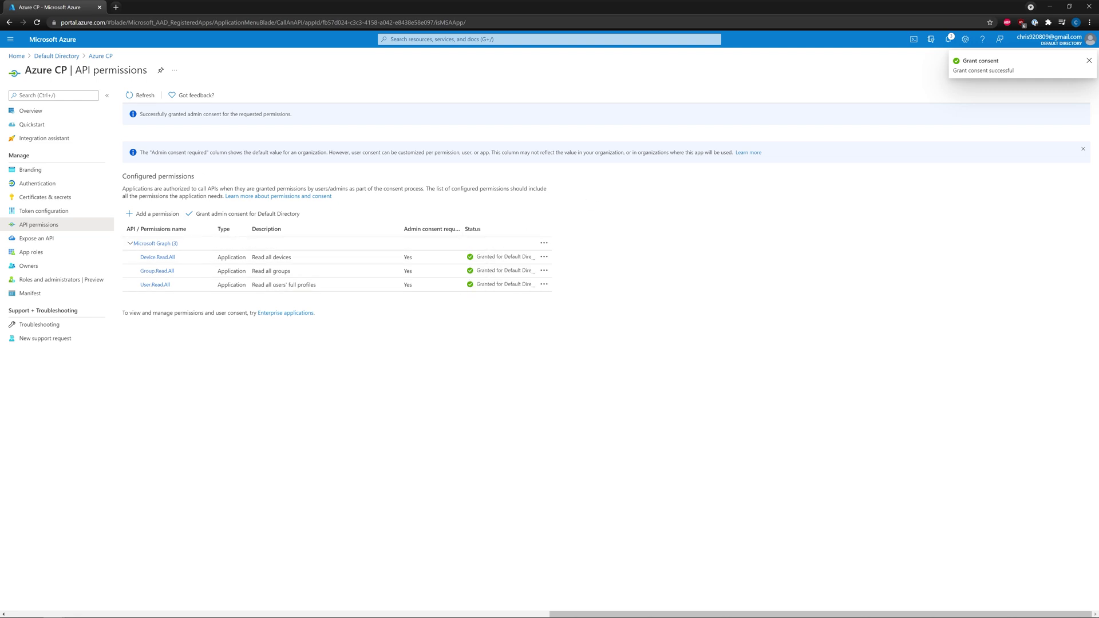
# Add a client secret described 'Azure CP' expiring in 12 months and select its value
pyautogui.click(65, 201)
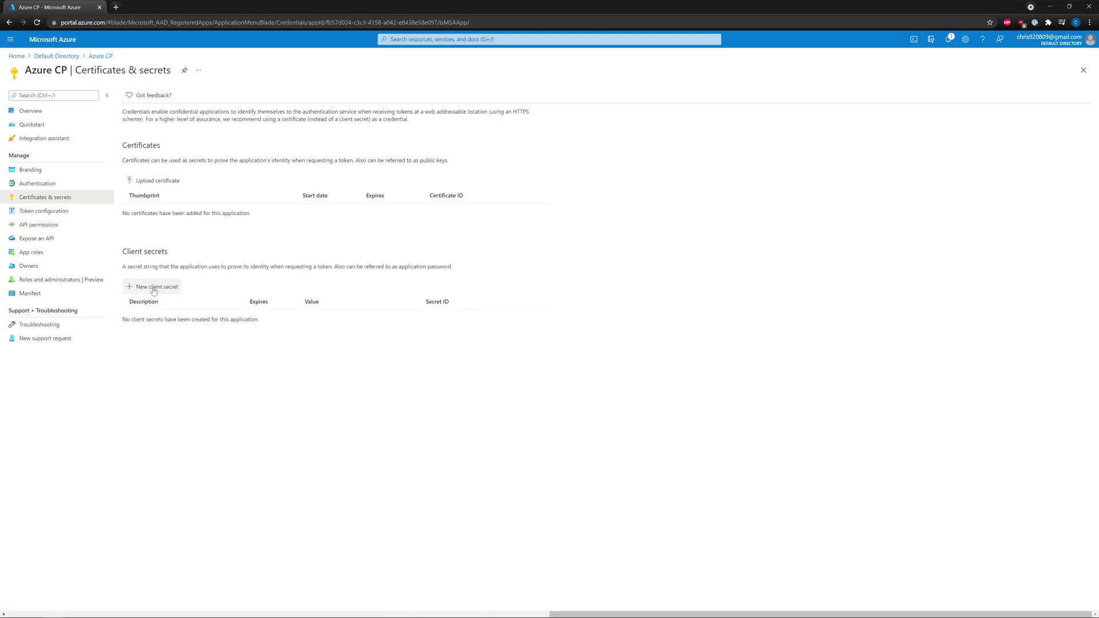
pyautogui.click(154, 287)
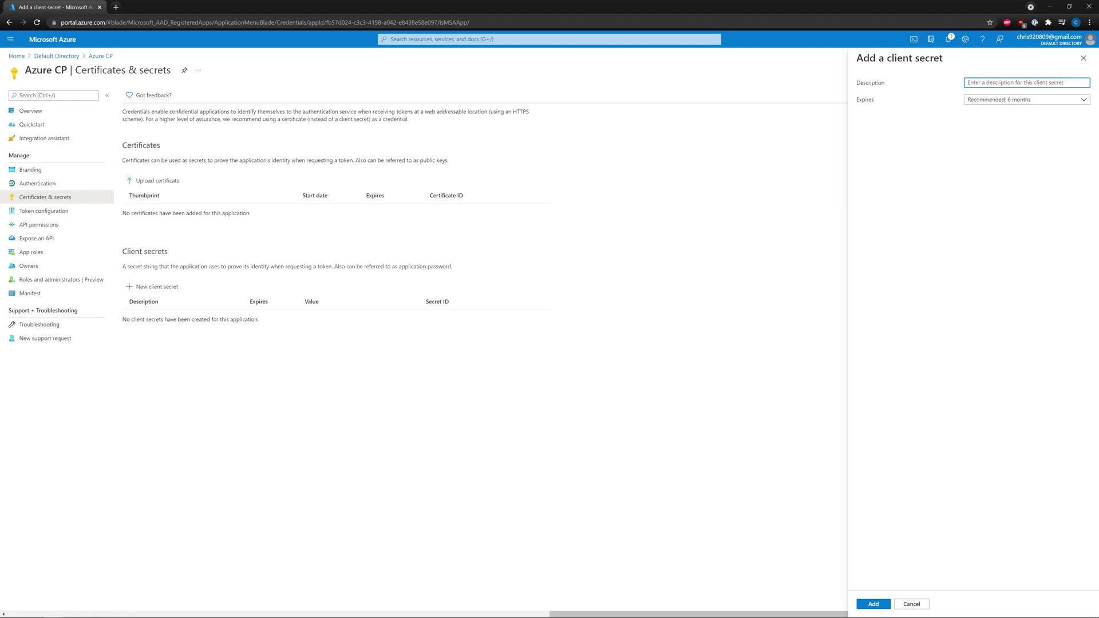
pyautogui.write('Azure CP')
pyautogui.click(1000, 100)
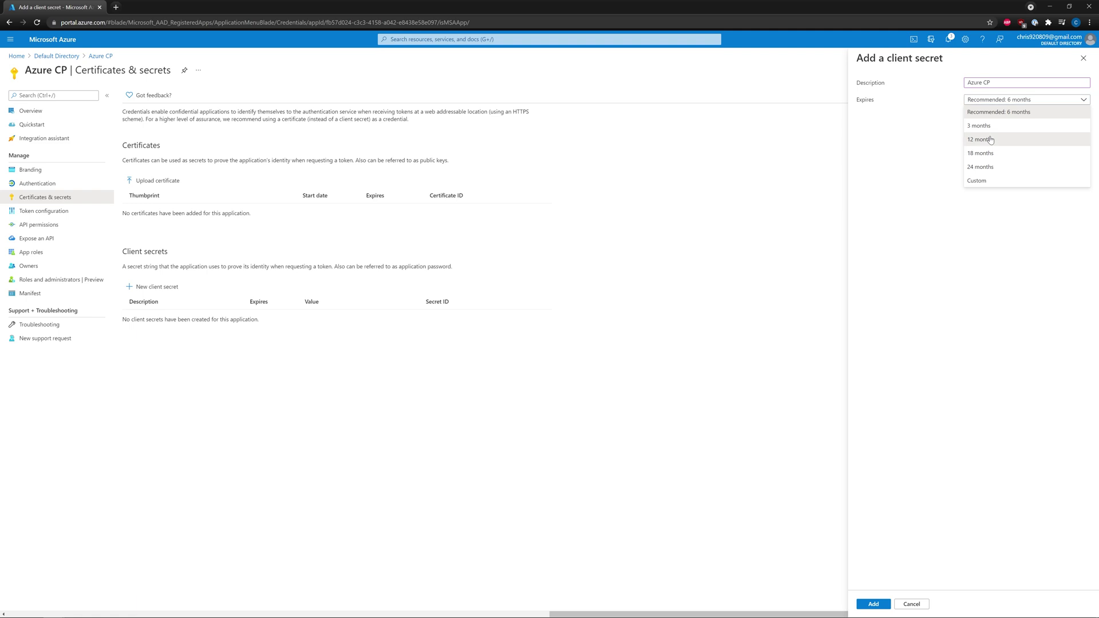
pyautogui.click(993, 140)
pyautogui.click(879, 601)
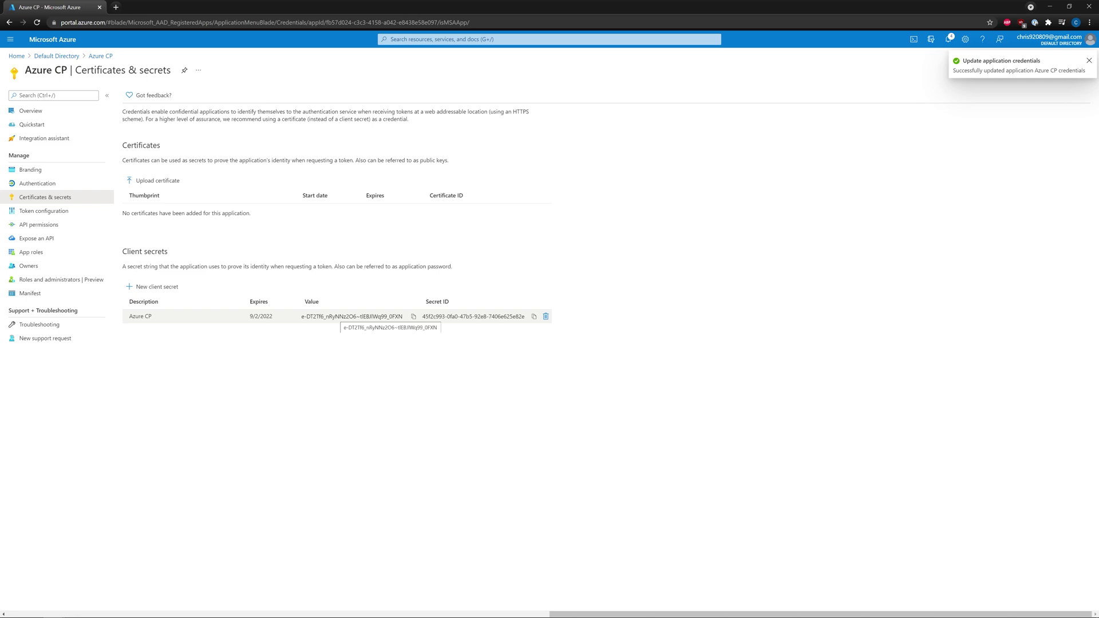
pyautogui.moveTo(302, 316); pyautogui.dragTo(404, 317)
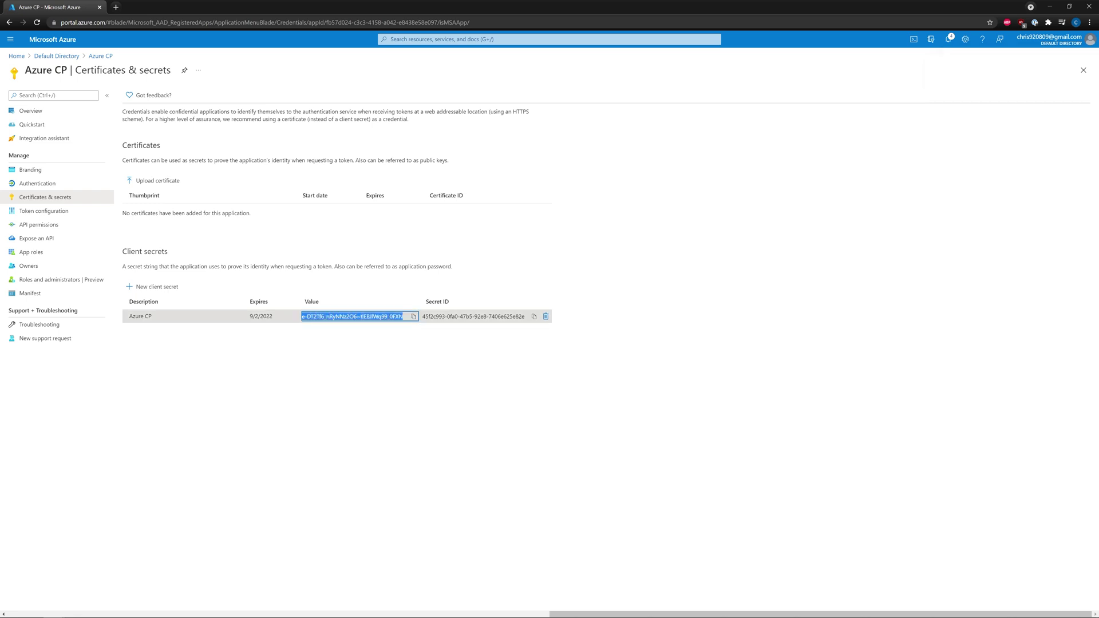
# Start Notepad and paste the client secret value under an 'App key' line
pyautogui.click(373, 397)
pyautogui.click(10, 609)
pyautogui.write('notepad')
pyautogui.press('Return')
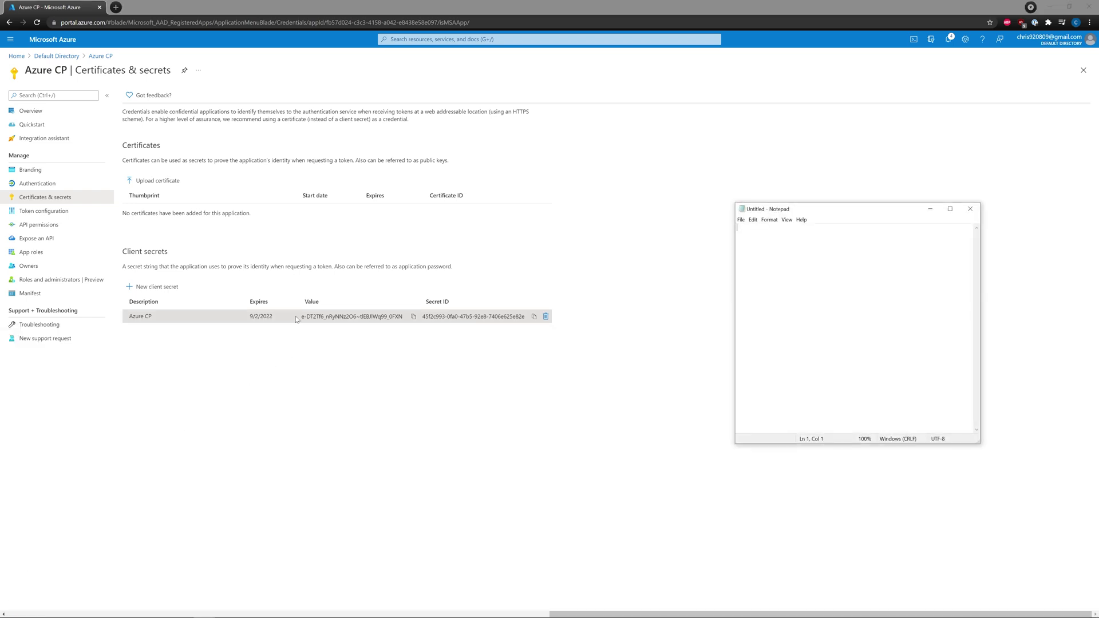
pyautogui.click(414, 317)
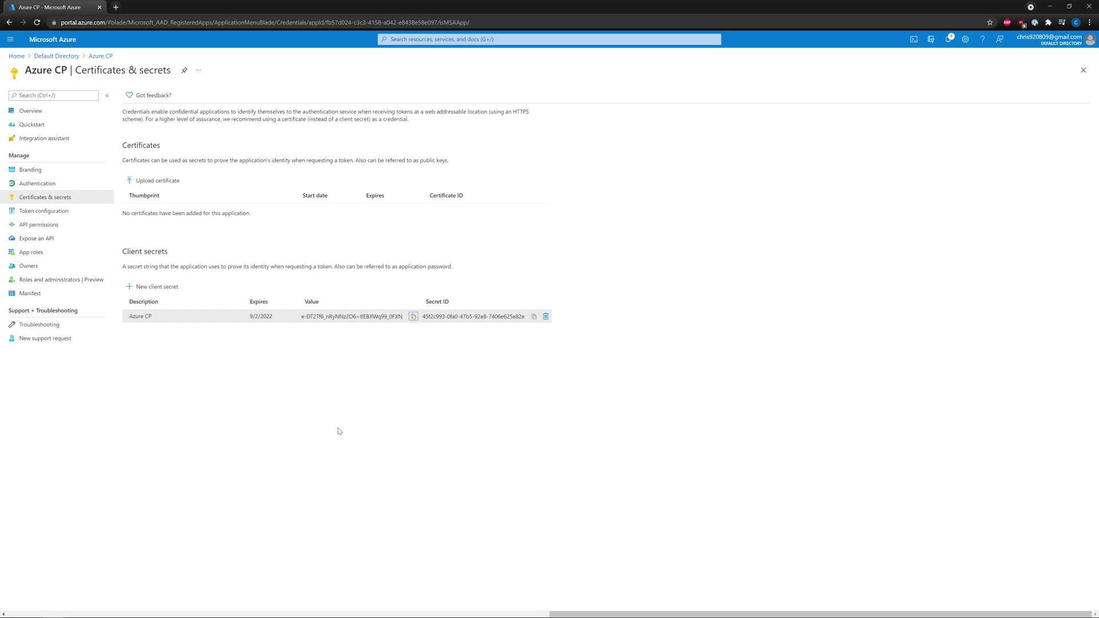
pyautogui.hotkey('alt', 'Tab')
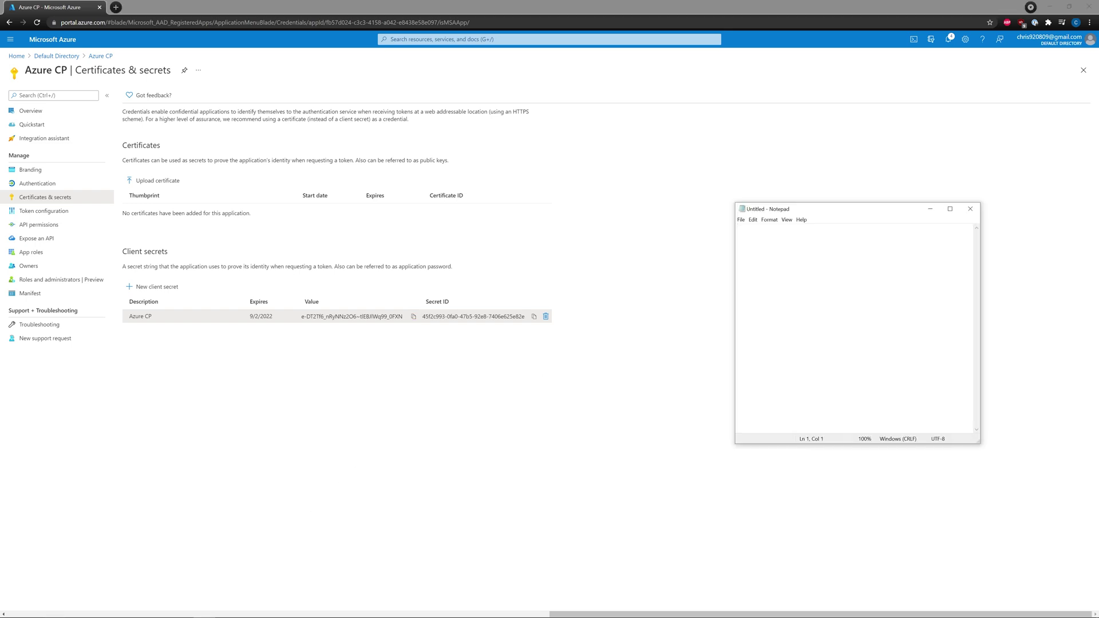
pyautogui.write('App key')
pyautogui.press('Return')
pyautogui.hotkey('ctrl', 'v')
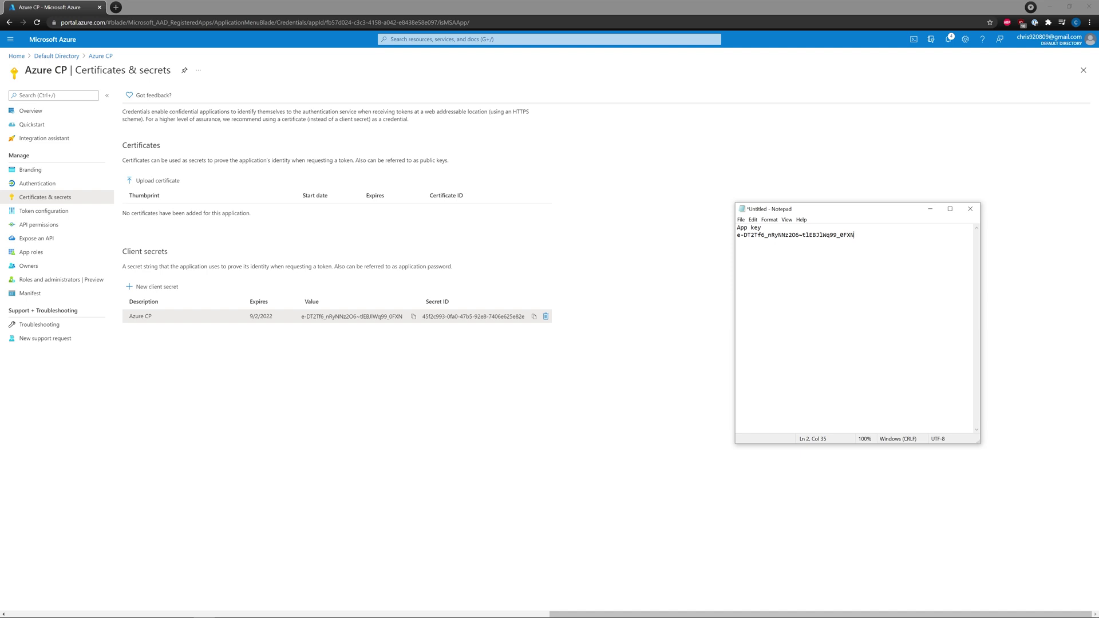
# Paste the Secret ID on the next line of the note and return to App registrations
pyautogui.click(534, 316)
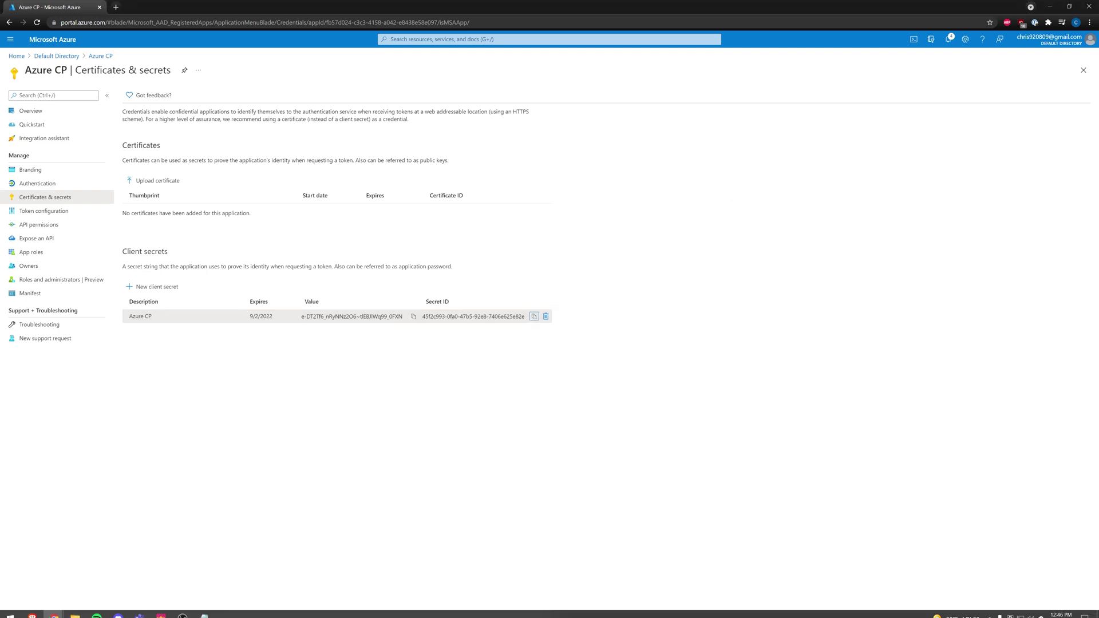
pyautogui.click(204, 610)
pyautogui.press('Return')
pyautogui.hotkey('ctrl', 'v')
pyautogui.moveTo(842, 212); pyautogui.dragTo(844, 247)
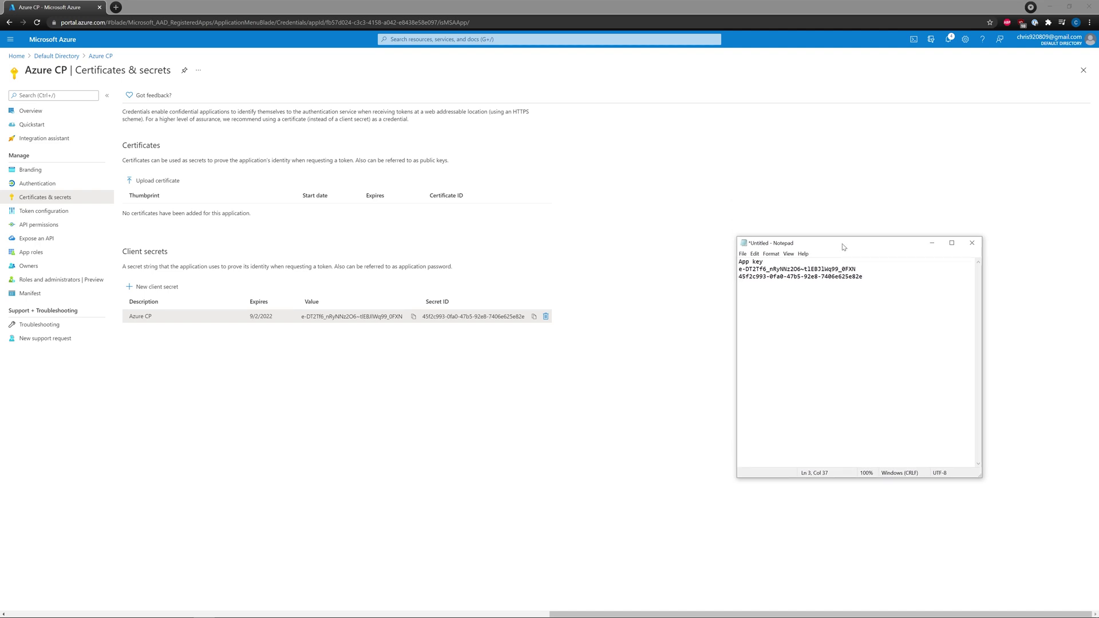
pyautogui.press('Return')
pyautogui.press('Return')
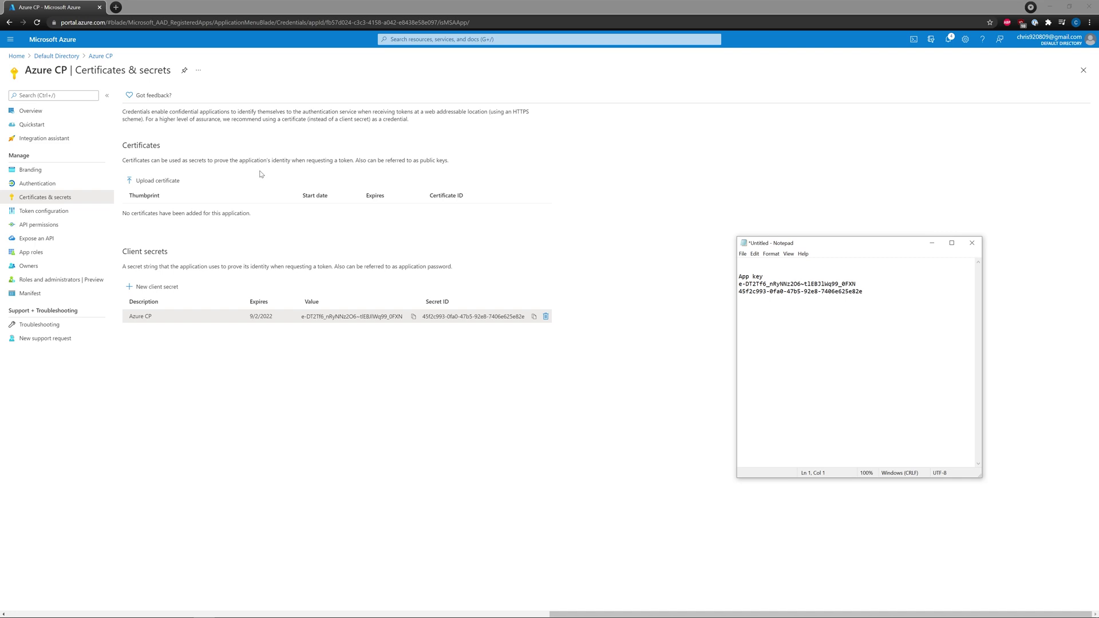
pyautogui.click(71, 59)
pyautogui.click(71, 59)
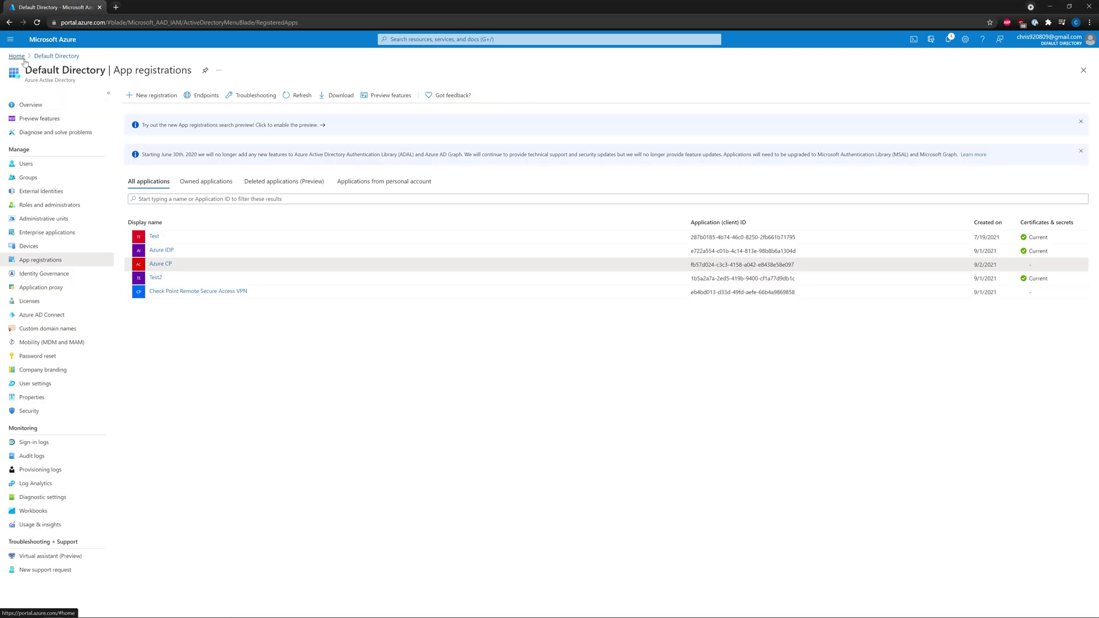
pyautogui.click(52, 233)
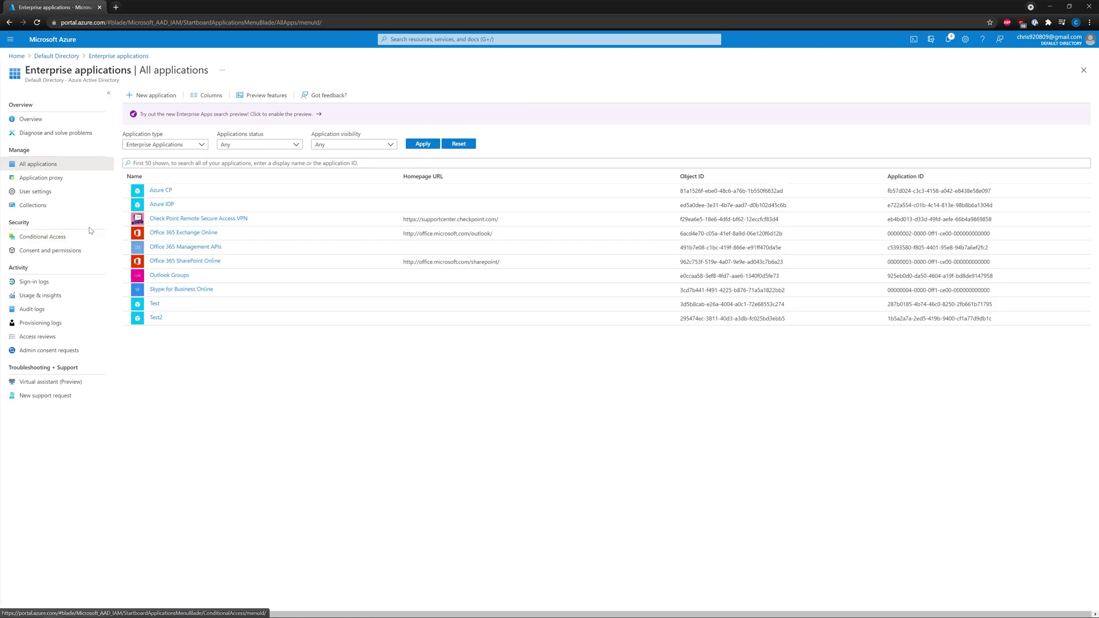
pyautogui.click(162, 191)
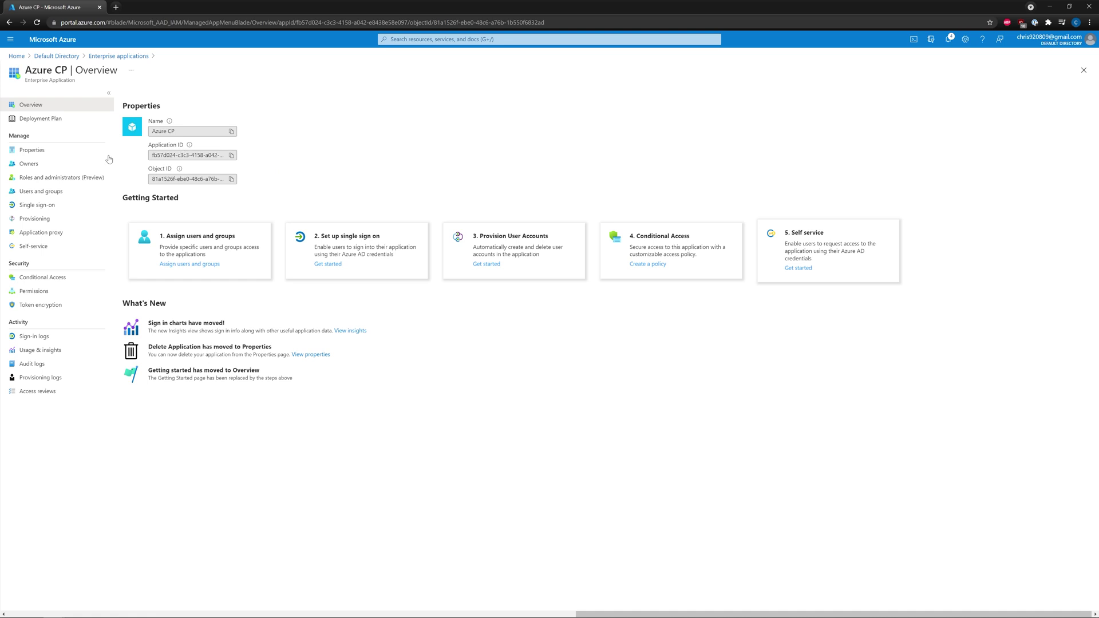
pyautogui.click(32, 150)
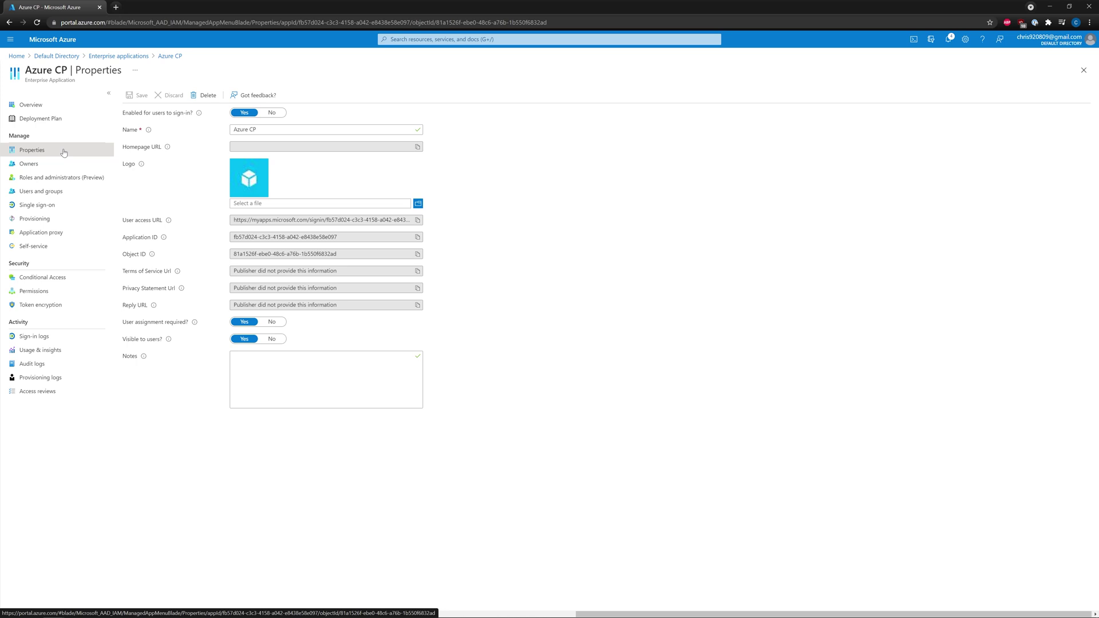
pyautogui.click(56, 56)
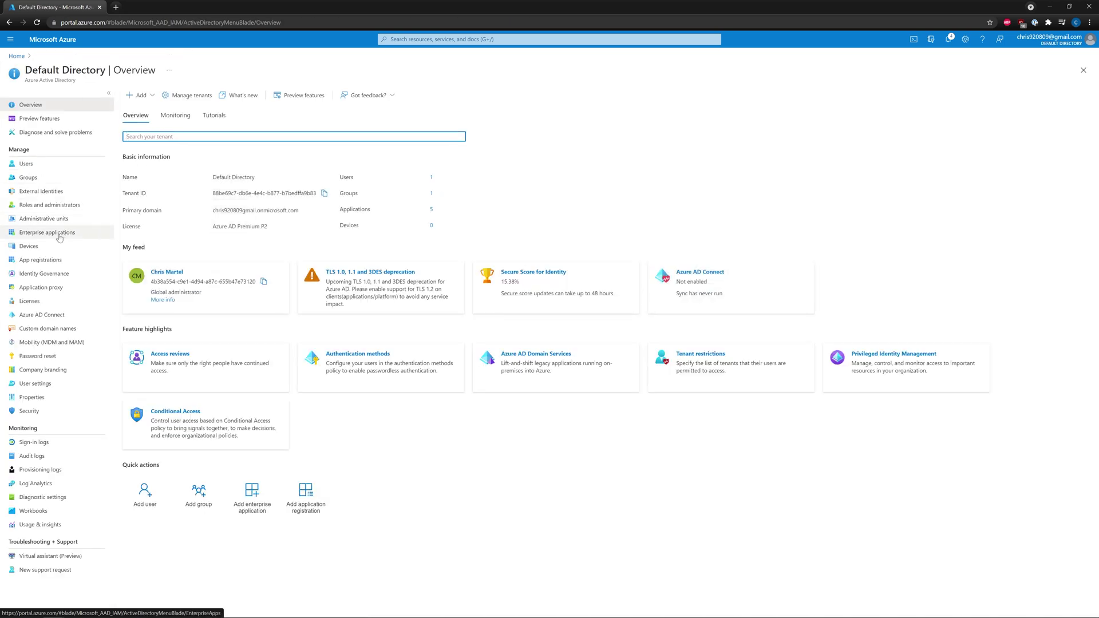
pyautogui.click(40, 259)
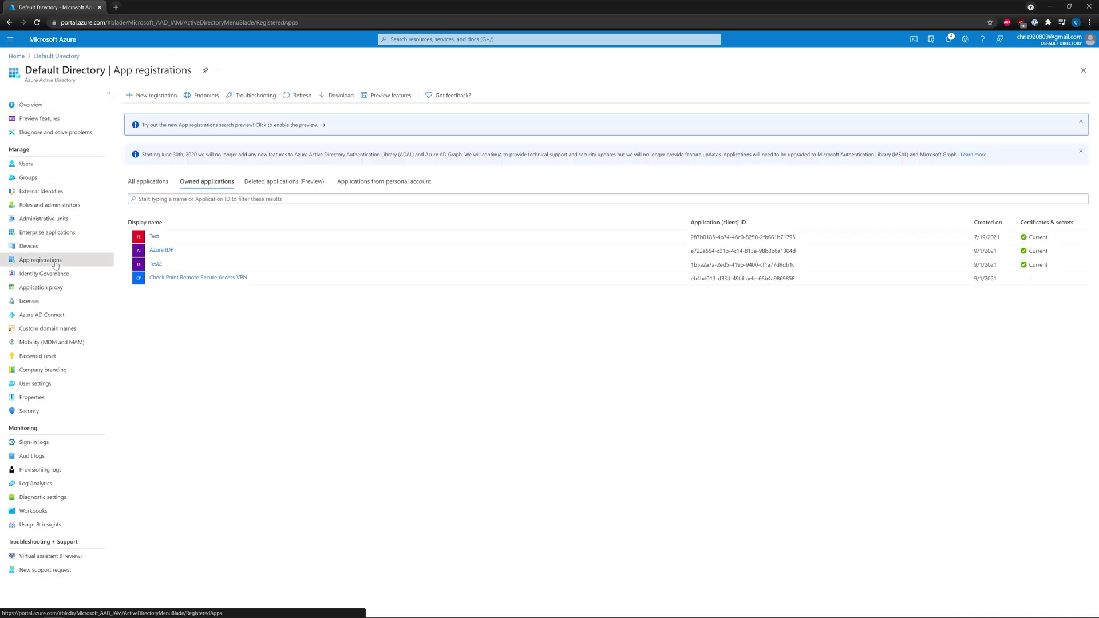
# Copy Azure CP's Application (client) ID into the note under an 'App ID' heading
pyautogui.click(166, 264)
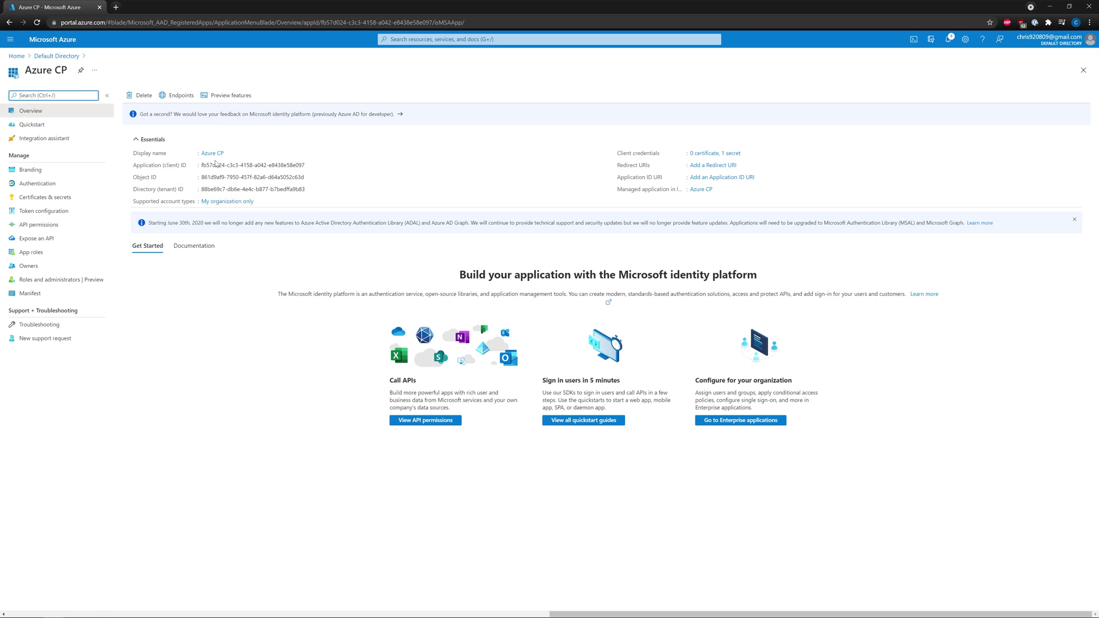
pyautogui.click(203, 614)
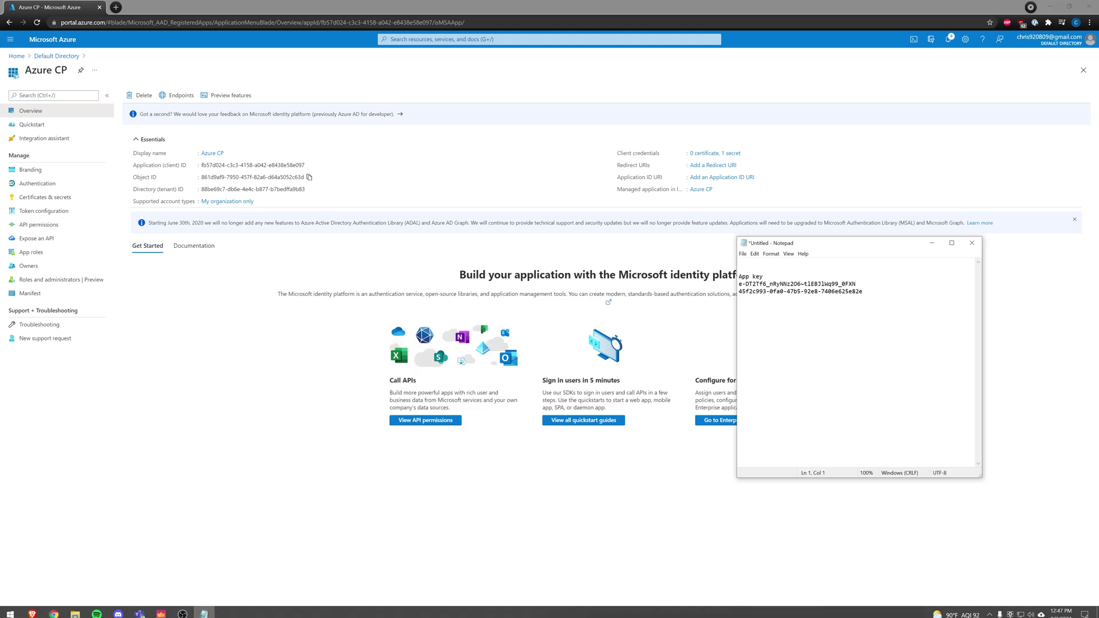
pyautogui.click(310, 166)
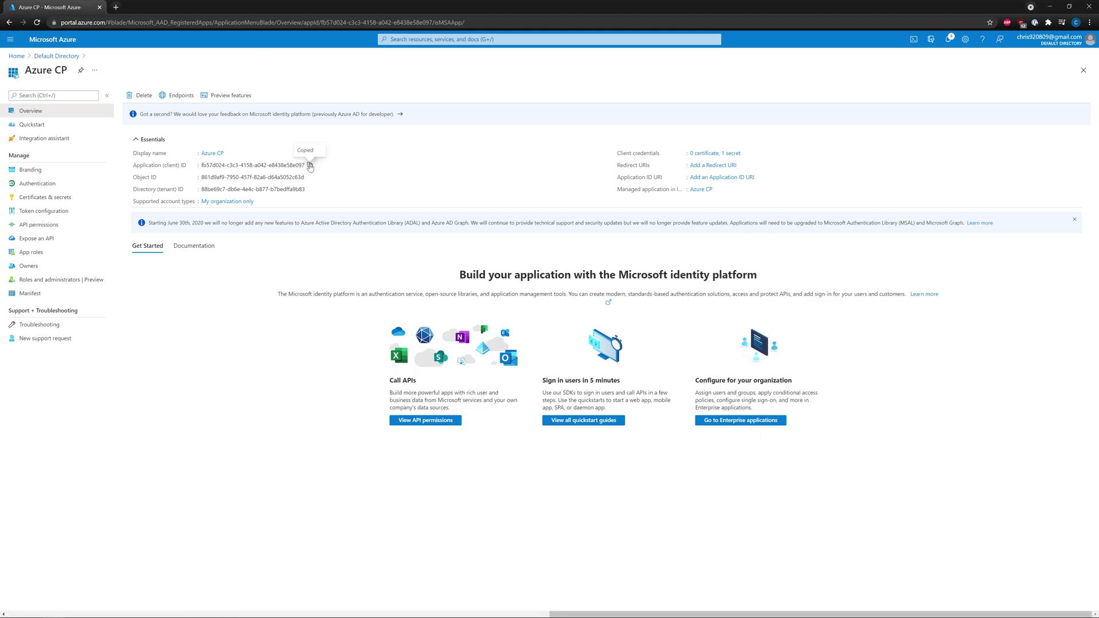
pyautogui.click(204, 613)
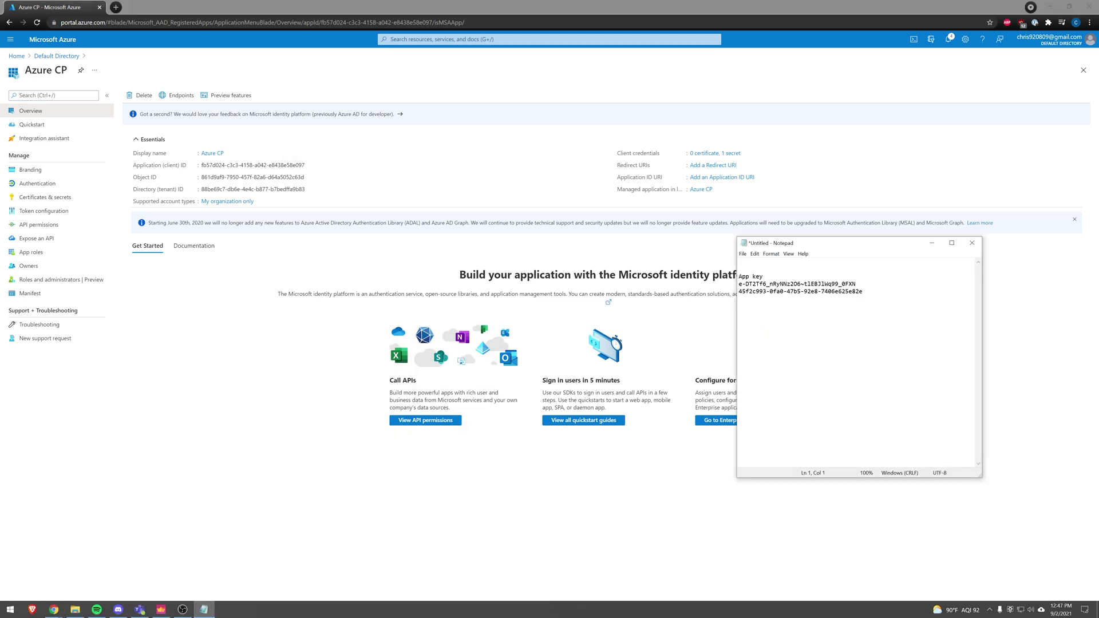
pyautogui.hotkey('ctrl', 'v')
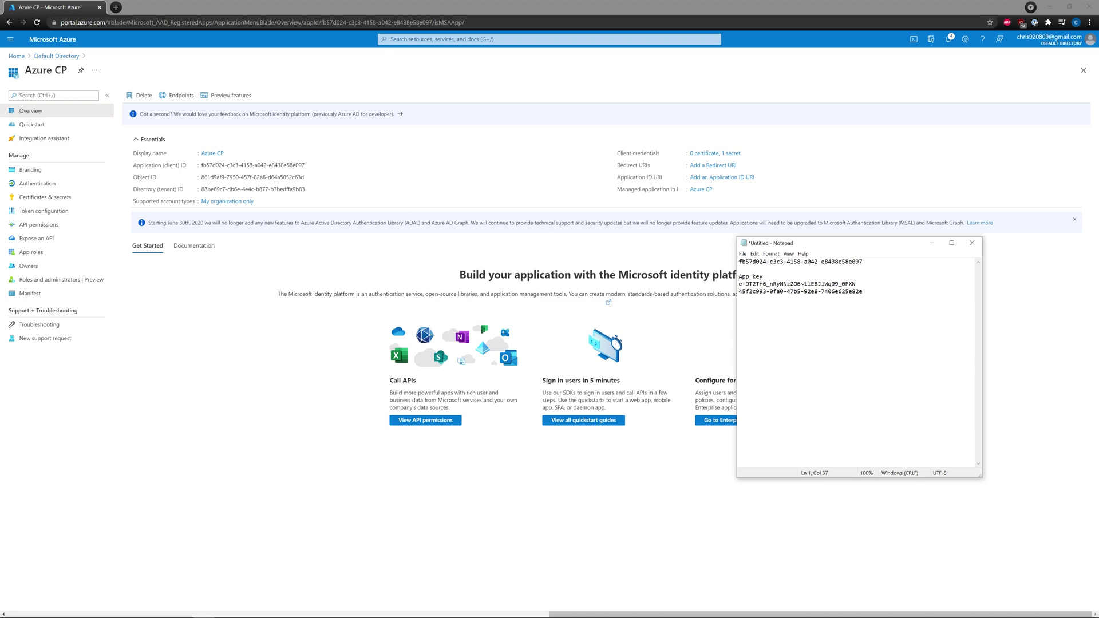
pyautogui.press('Return')
pyautogui.press('Up')
pyautogui.write('App ID')
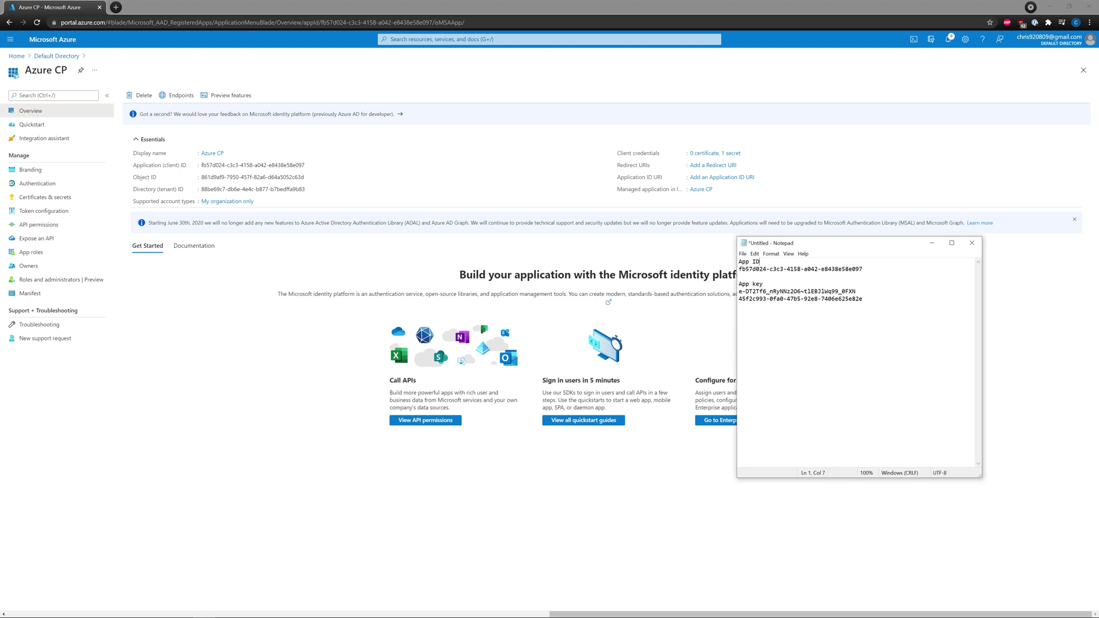
pyautogui.press('Return')
pyautogui.press('Return')
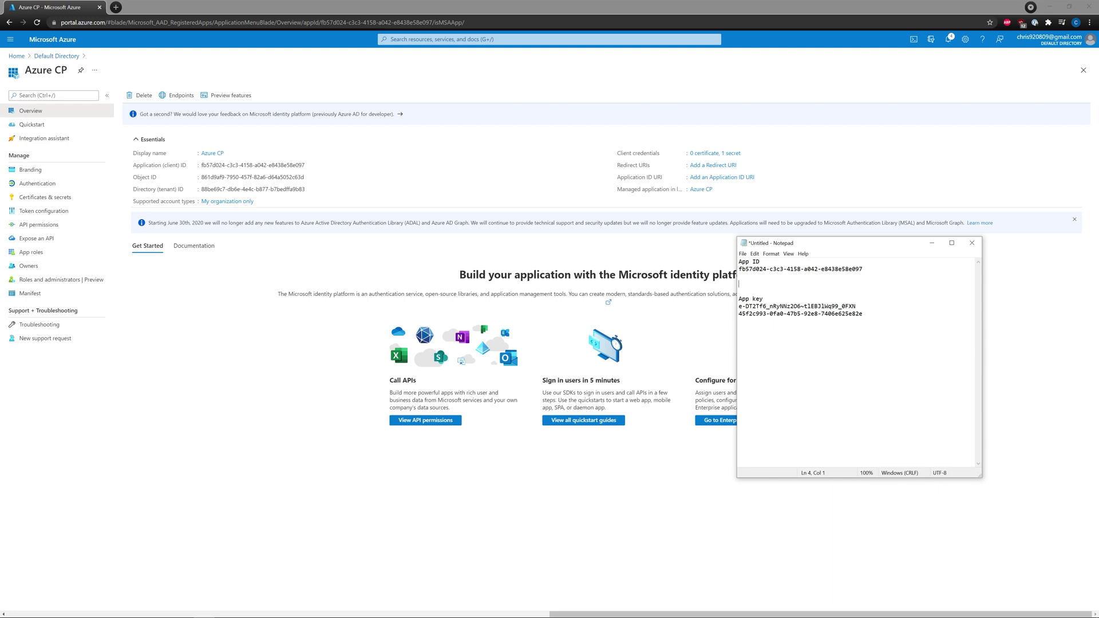
# Paste the directory (tenant) ID into the note beneath a 'Directory ID' heading
pyautogui.click(311, 189)
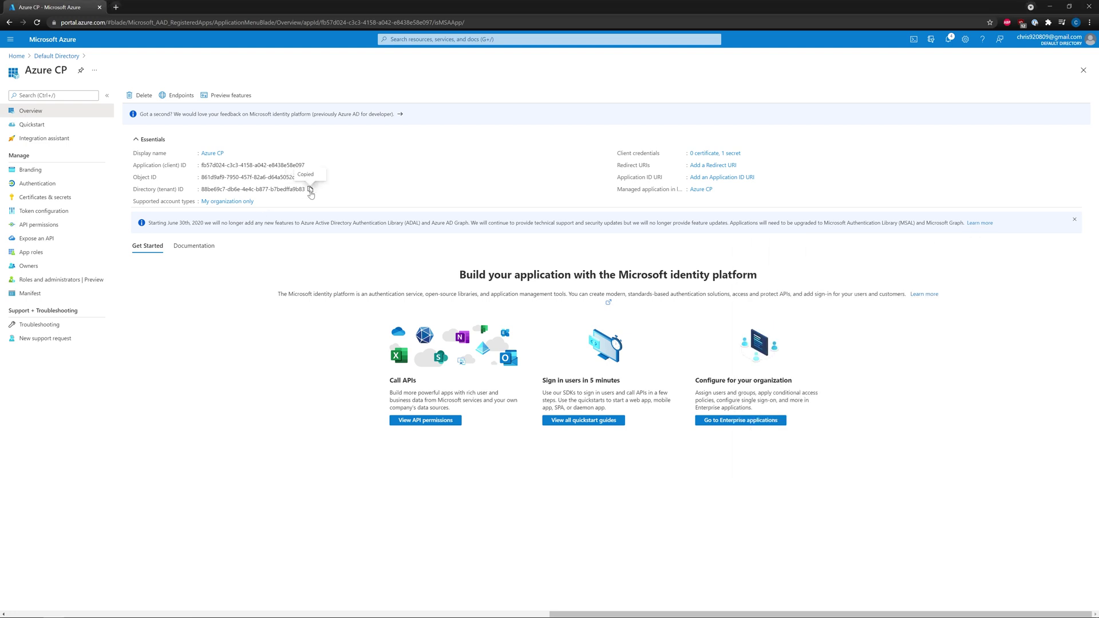
pyautogui.click(204, 610)
pyautogui.write('Directory ID')
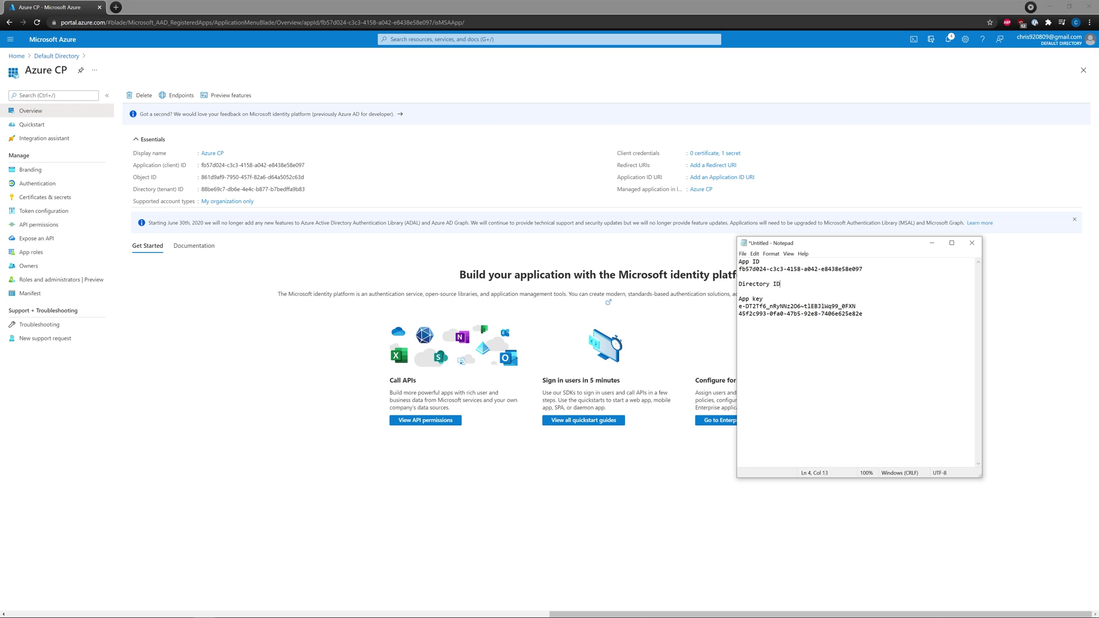
pyautogui.press('Return')
pyautogui.write('88be69c7-db6e-4e4c-b877-b7bedffa9b83')
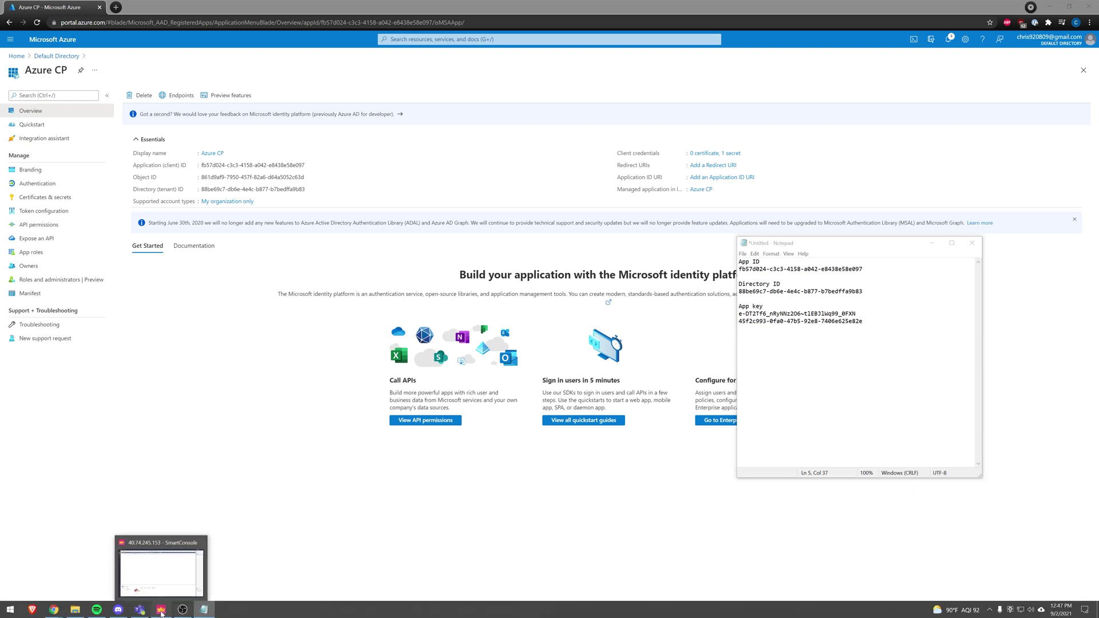
# Restore the SmartConsole window, snap Notepad to the right, and pause a background tray app
pyautogui.click(161, 610)
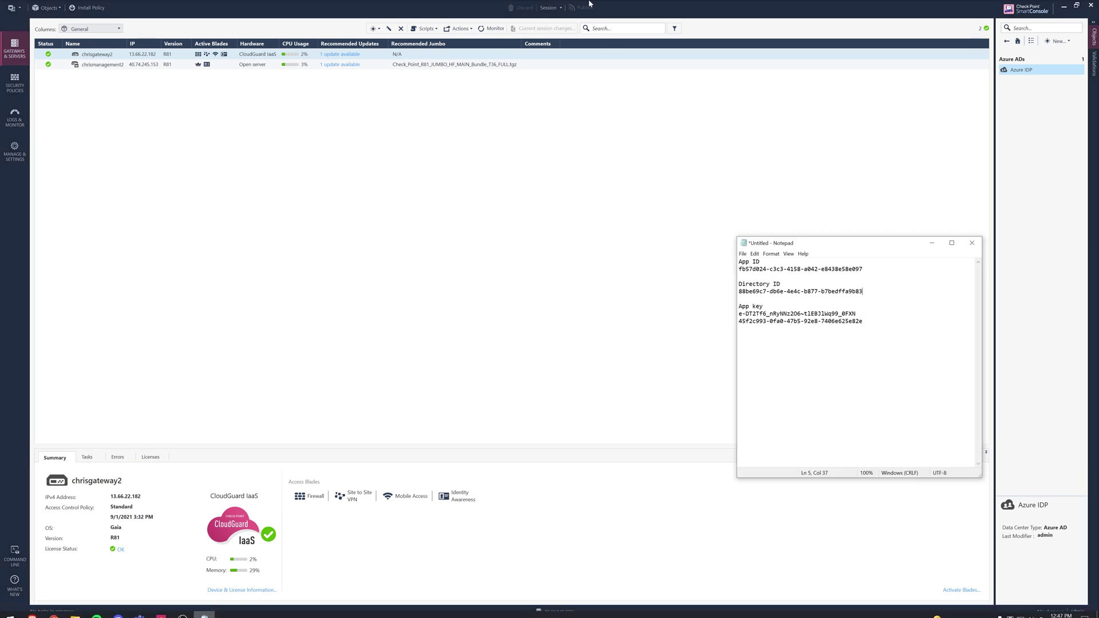
pyautogui.doubleClick(628, 4)
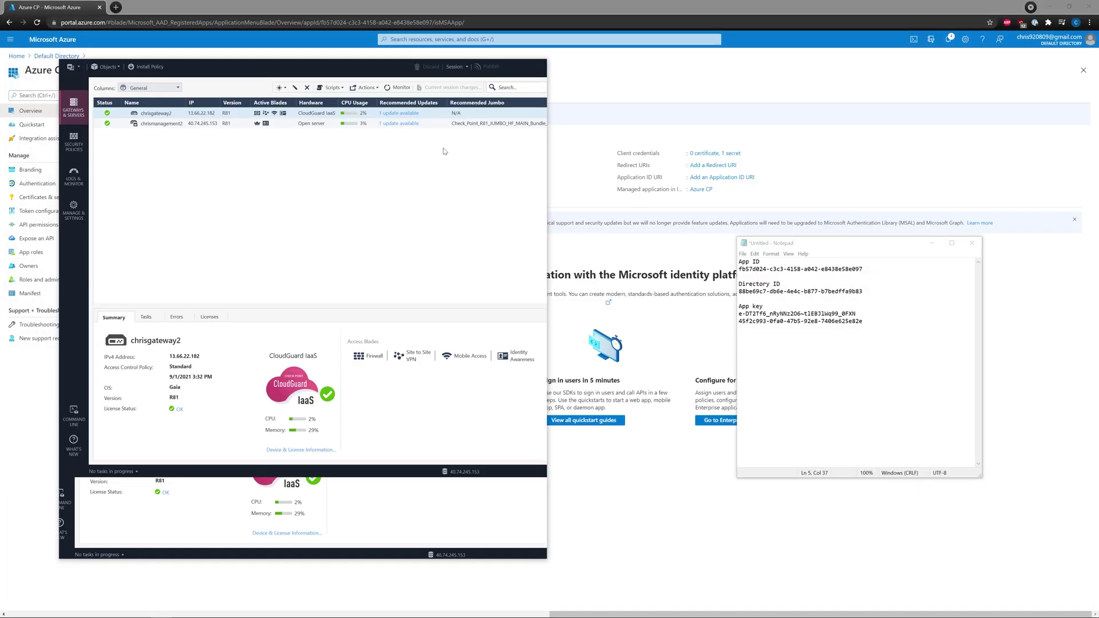
pyautogui.press('super+Right')
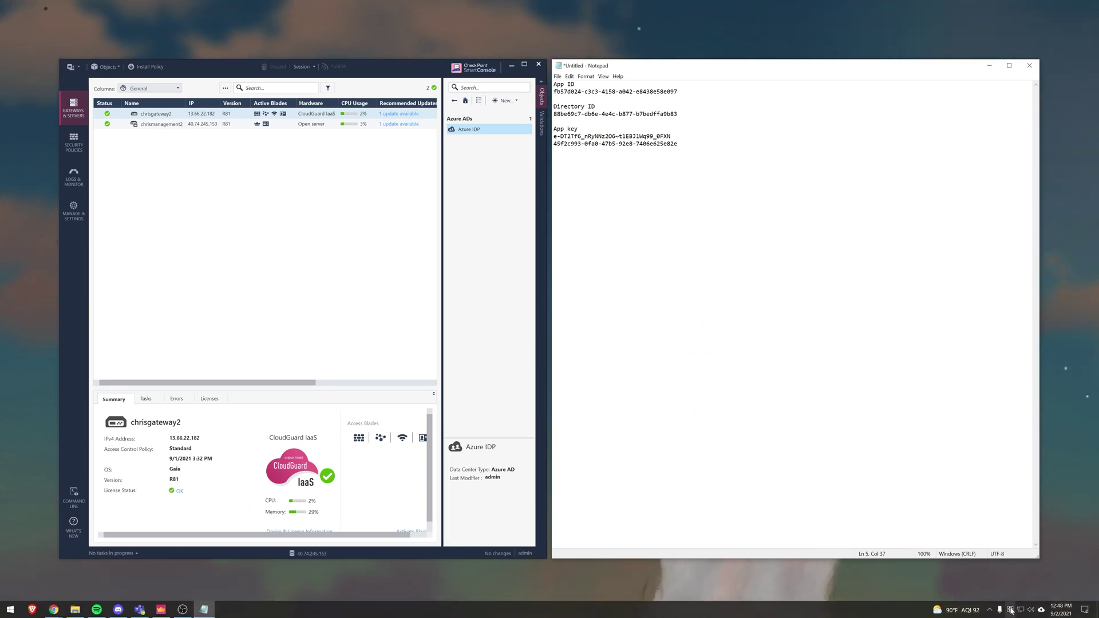
pyautogui.rightClick(946, 612)
pyautogui.click(1028, 596)
pyautogui.click(404, 181)
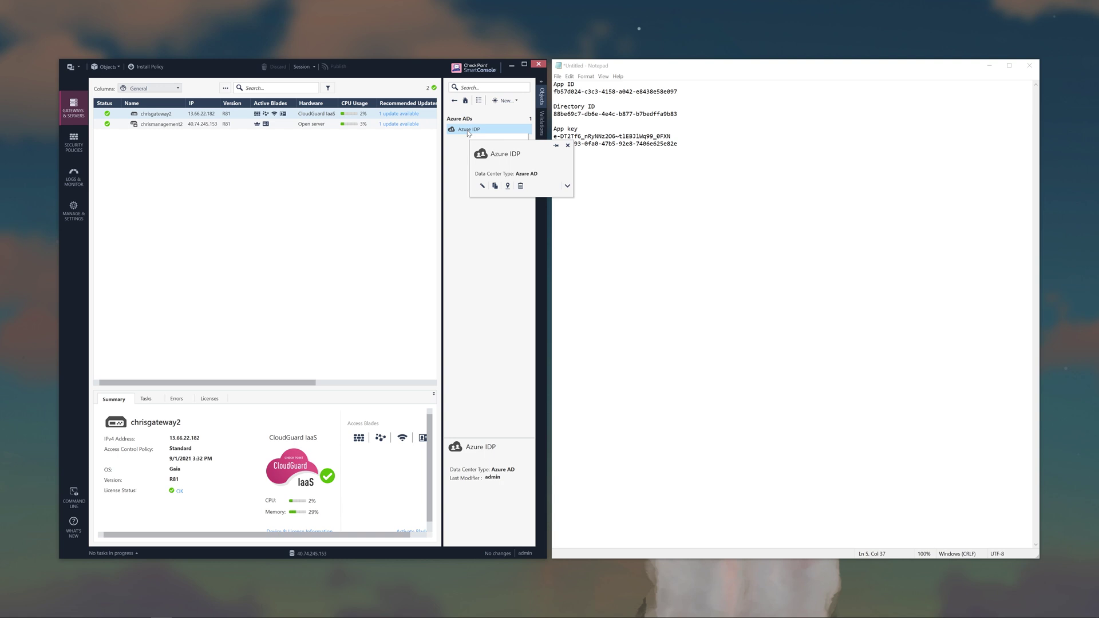
# Open New > More > User/Identity in the SmartConsole Objects pane
pyautogui.click(505, 101)
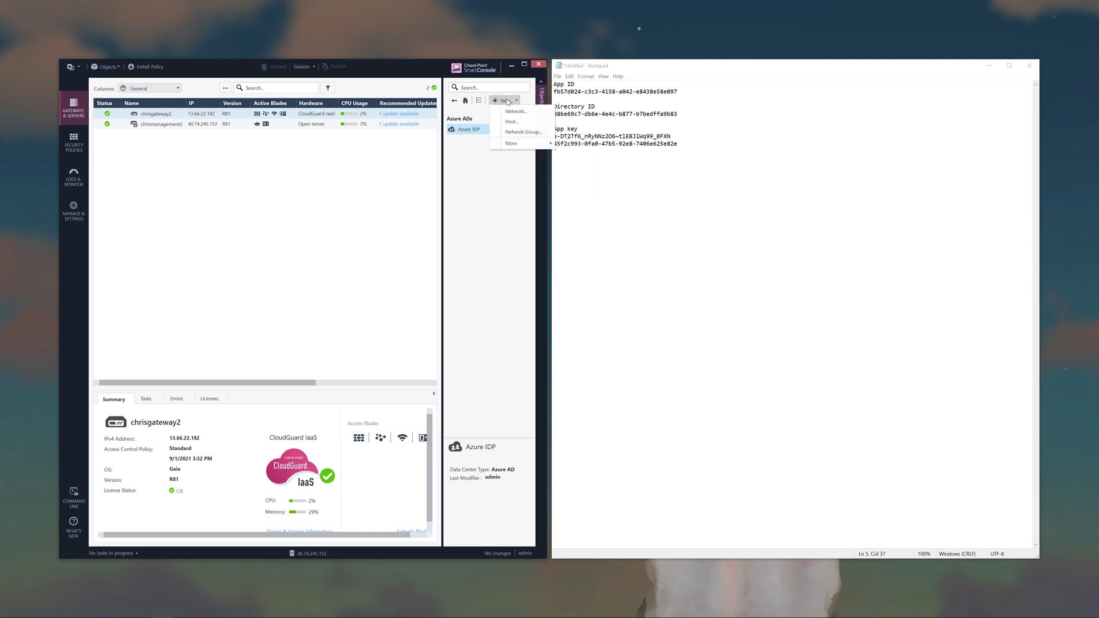
pyautogui.moveTo(522, 144)
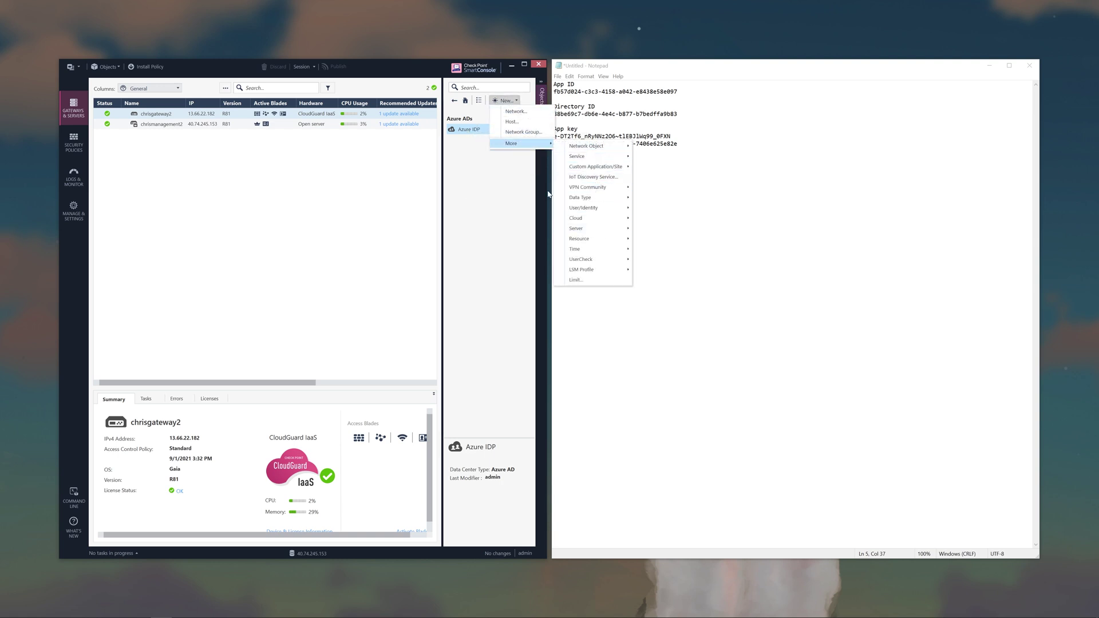
pyautogui.moveTo(592, 214)
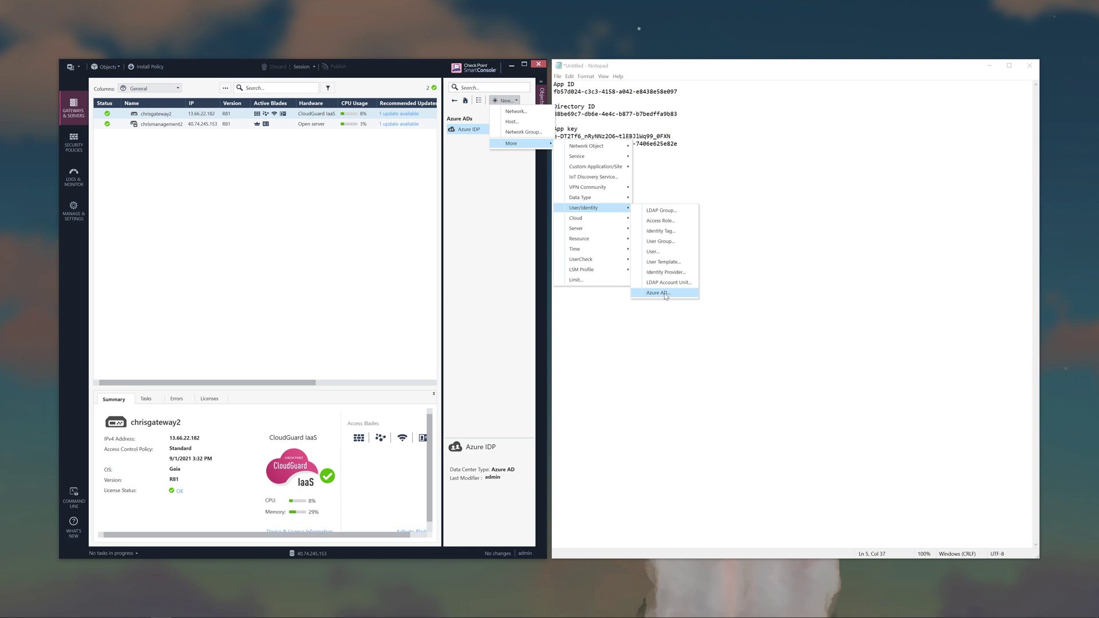
# Create Azure AD object 'Azure CP' with the Application ID and Application Key from the notes
pyautogui.click(658, 294)
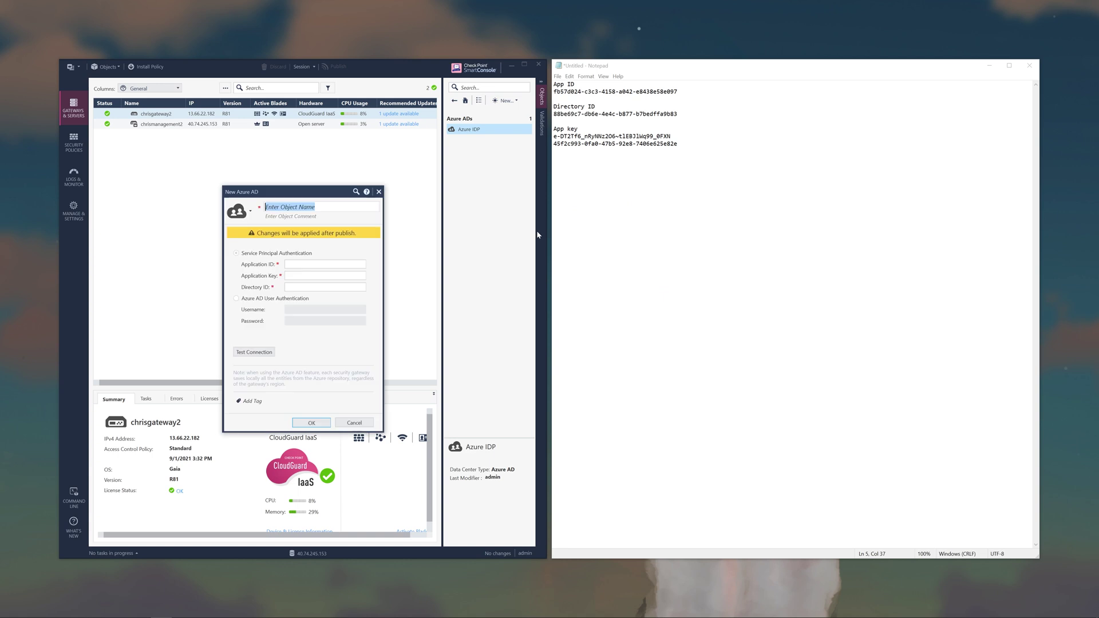
pyautogui.write('Azure CP')
pyautogui.moveTo(677, 92); pyautogui.dragTo(553, 91)
pyautogui.rightClick(563, 91)
pyautogui.click(581, 117)
pyautogui.click(302, 264)
pyautogui.hotkey('ctrl', 'v')
pyautogui.moveTo(671, 136); pyautogui.dragTo(553, 136)
pyautogui.rightClick(565, 139)
pyautogui.click(581, 165)
pyautogui.click(325, 276)
pyautogui.hotkey('ctrl', 'v')
# Fill in the Directory ID, get a Connected result from Test Connection, and save the object
pyautogui.click(678, 114)
pyautogui.moveTo(678, 114); pyautogui.dragTo(553, 115)
pyautogui.rightClick(559, 117)
pyautogui.click(578, 138)
pyautogui.click(325, 286)
pyautogui.hotkey('ctrl', 'v')
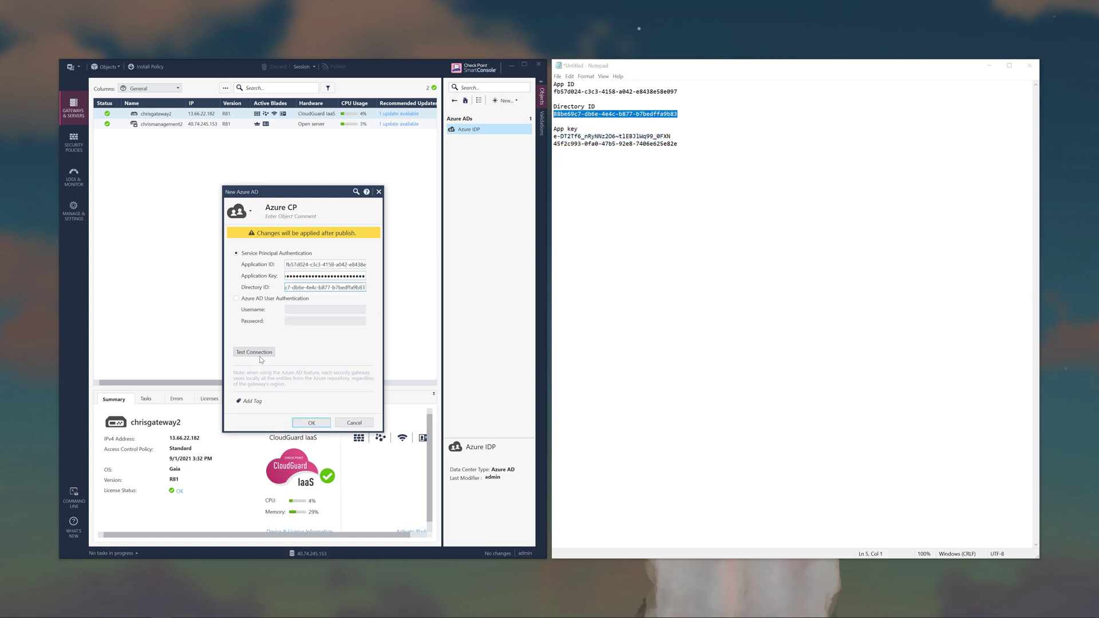
pyautogui.click(260, 353)
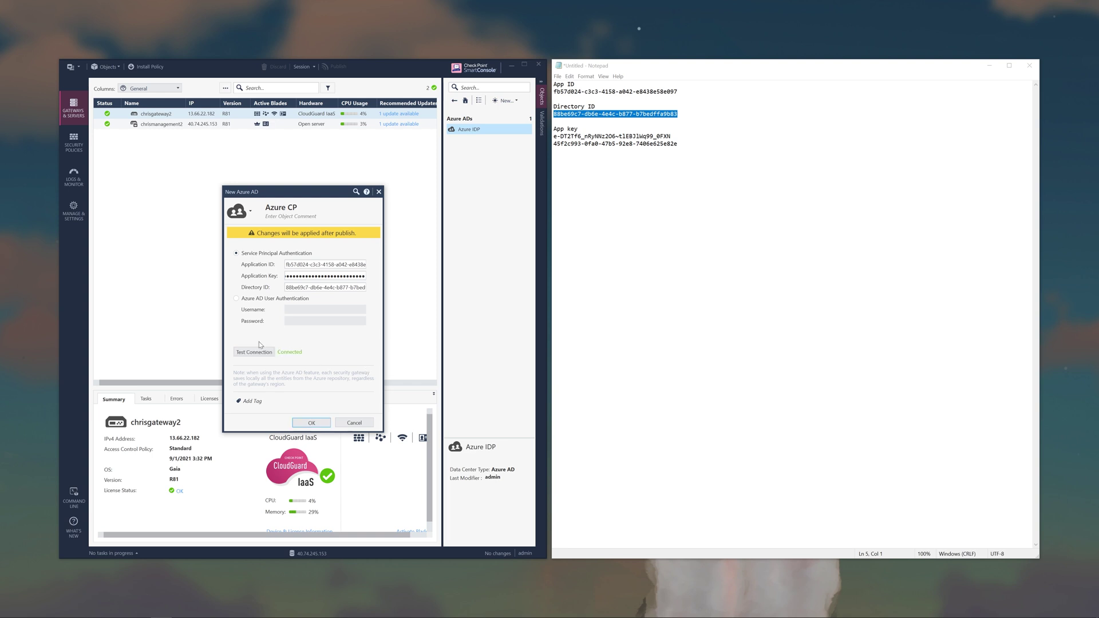
pyautogui.click(311, 423)
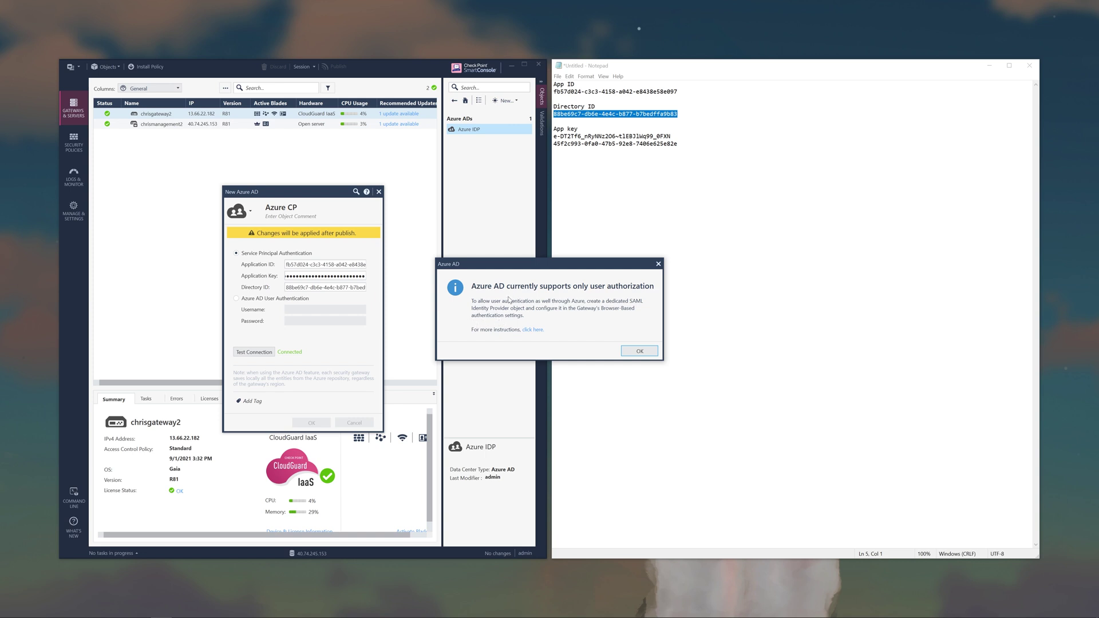
# Acknowledge the user-authorization-only notice so Azure CP joins Azure IDP in the Azure ADs list
pyautogui.click(637, 350)
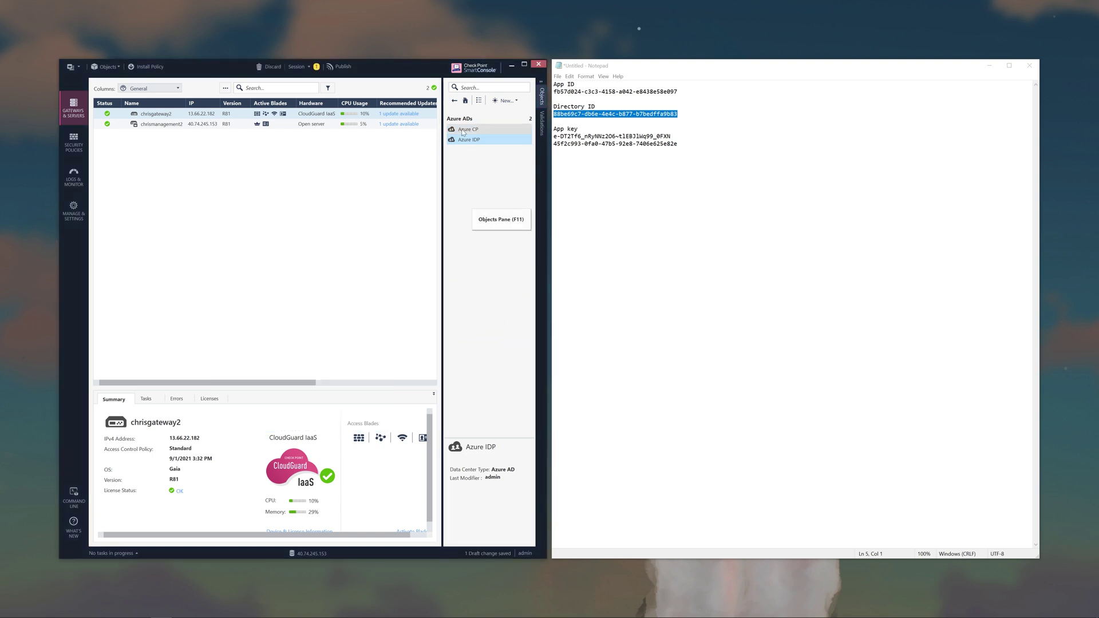
pyautogui.moveTo(481, 132)
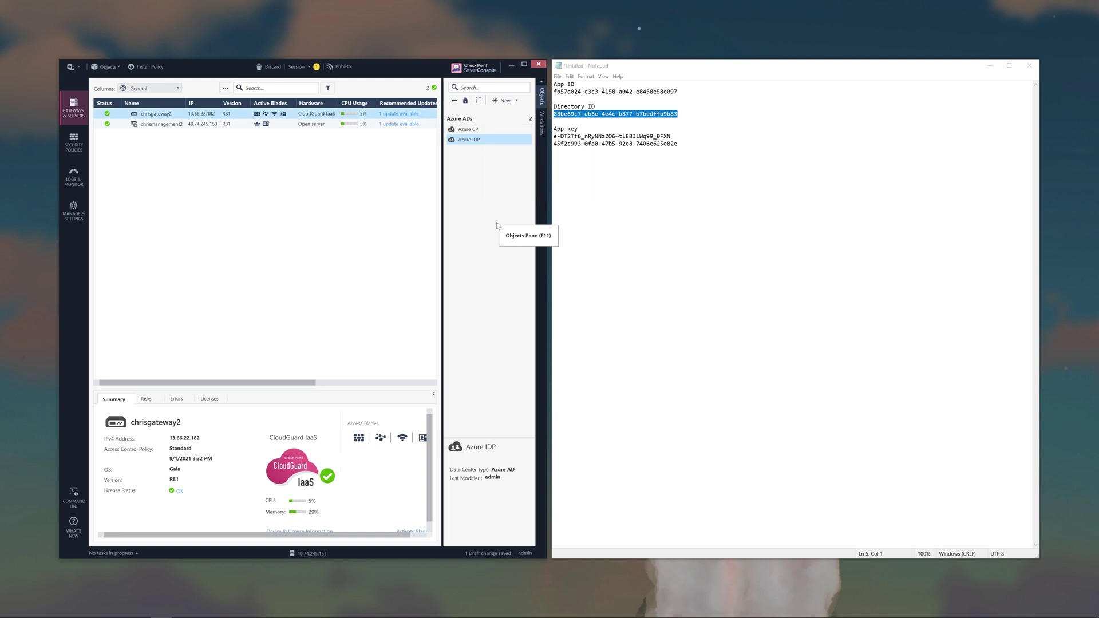
# Delete the Azure CP object and publish the session's changes
pyautogui.click(471, 131)
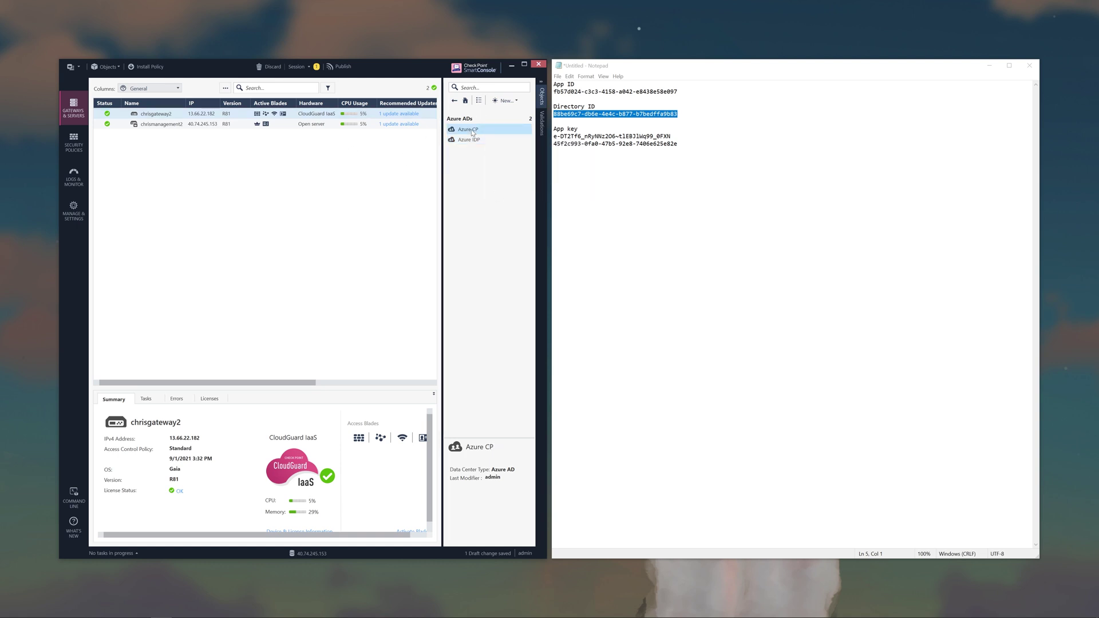
pyautogui.rightClick(472, 131)
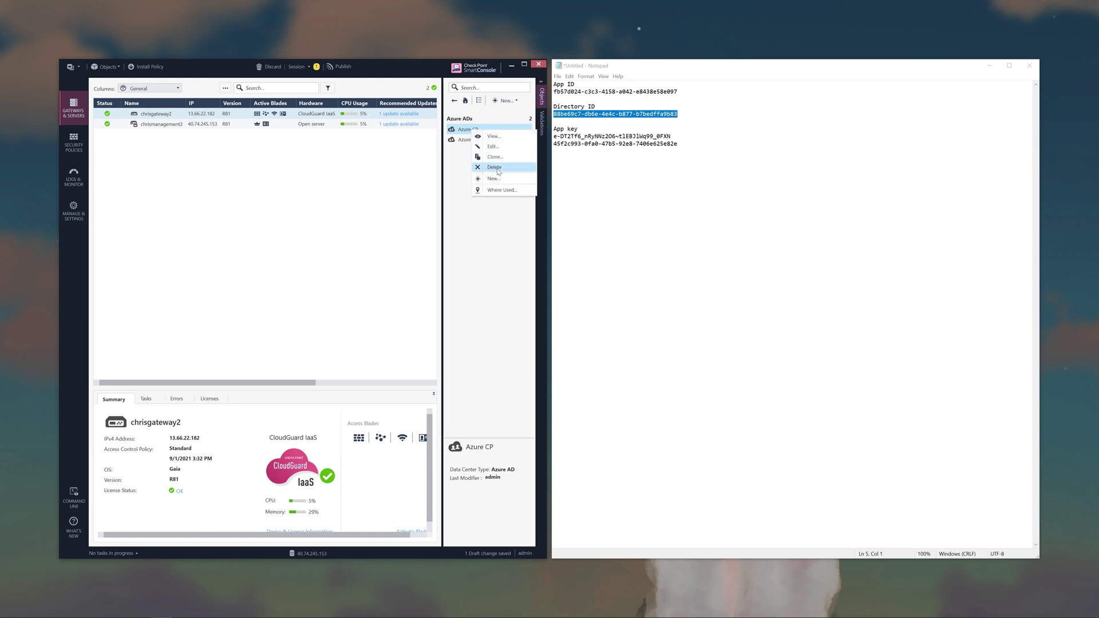
pyautogui.click(490, 167)
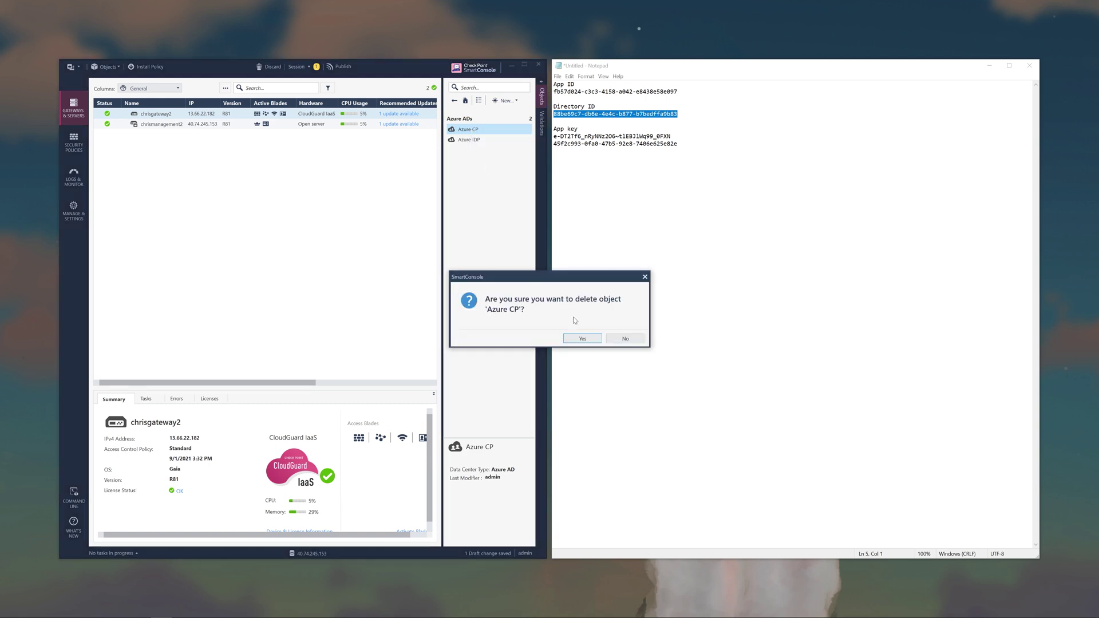
pyautogui.click(582, 338)
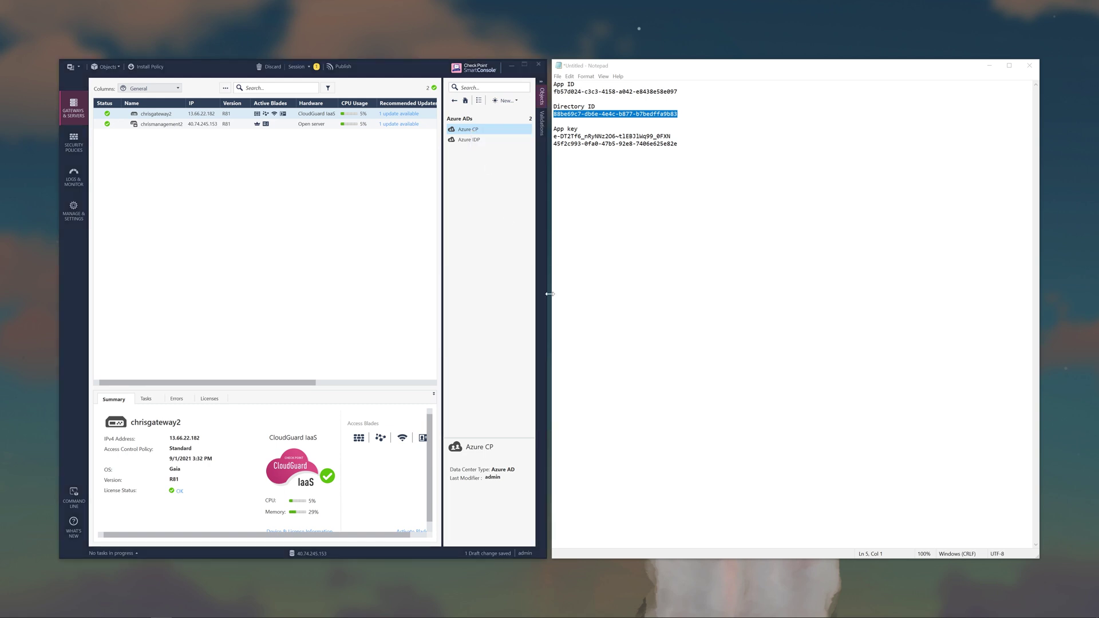
pyautogui.click(339, 68)
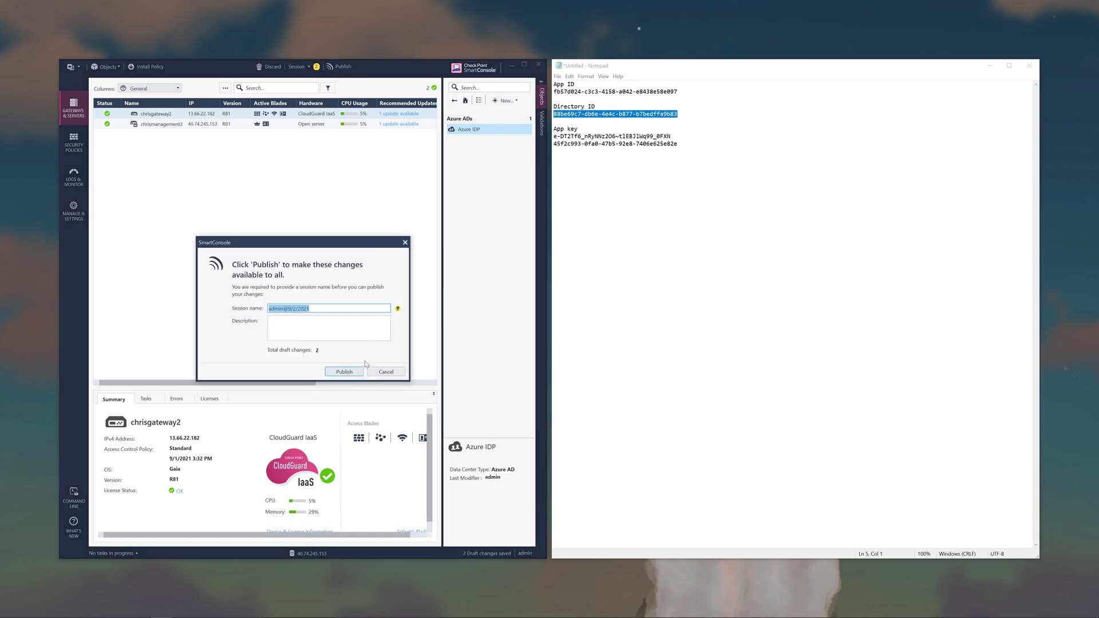
pyautogui.click(350, 373)
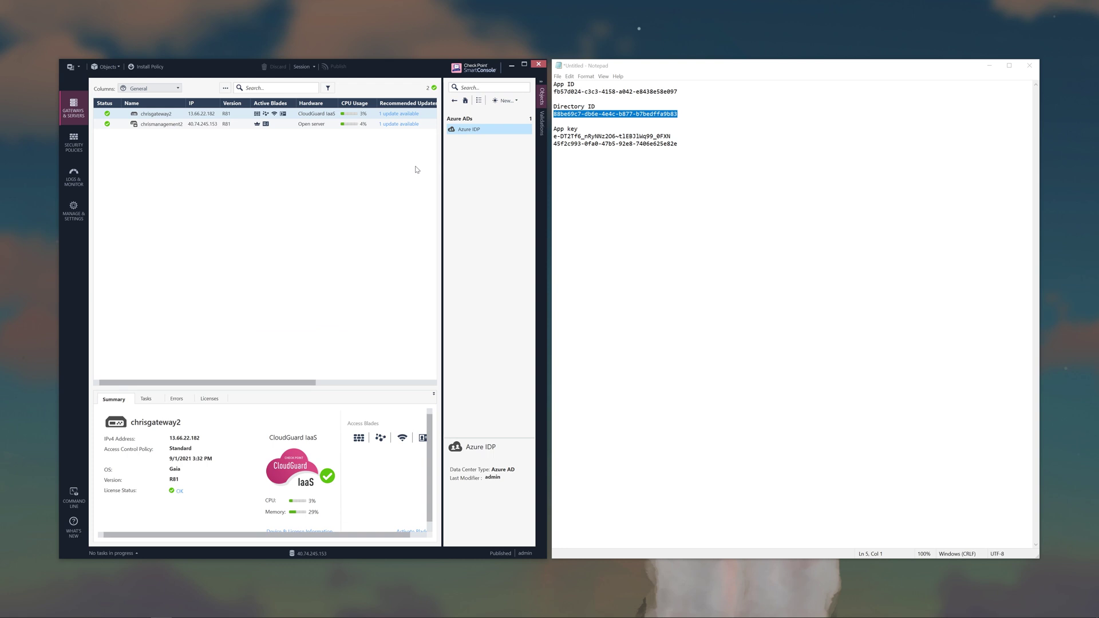
# List the Identity Provider objects, showing Azure_RAVPN1 and Azure_RAVPN2
pyautogui.click(455, 100)
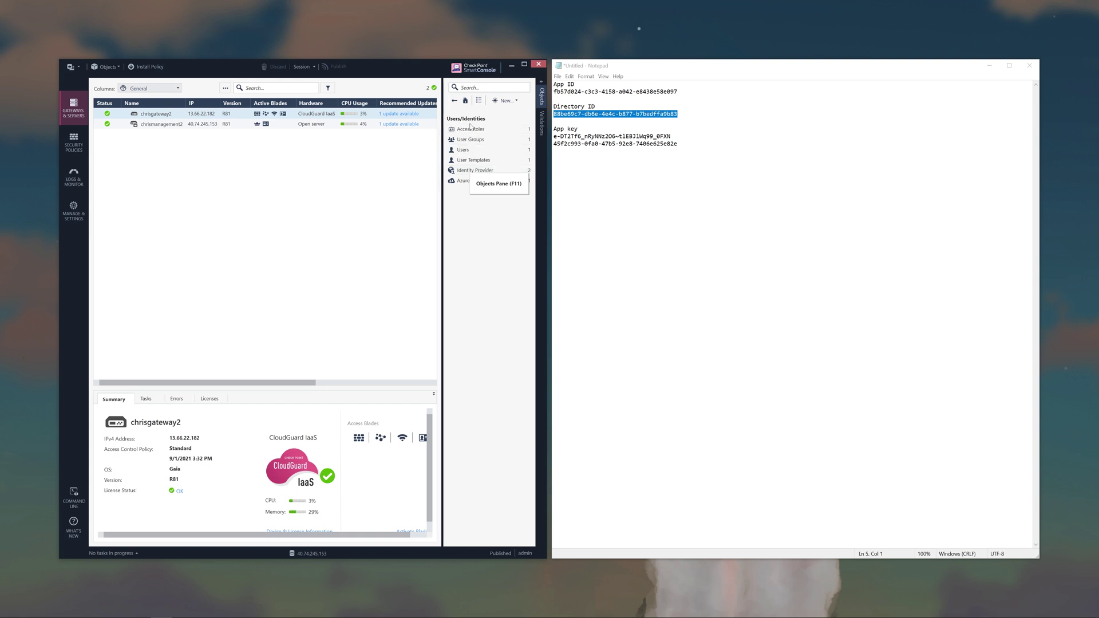
pyautogui.click(477, 171)
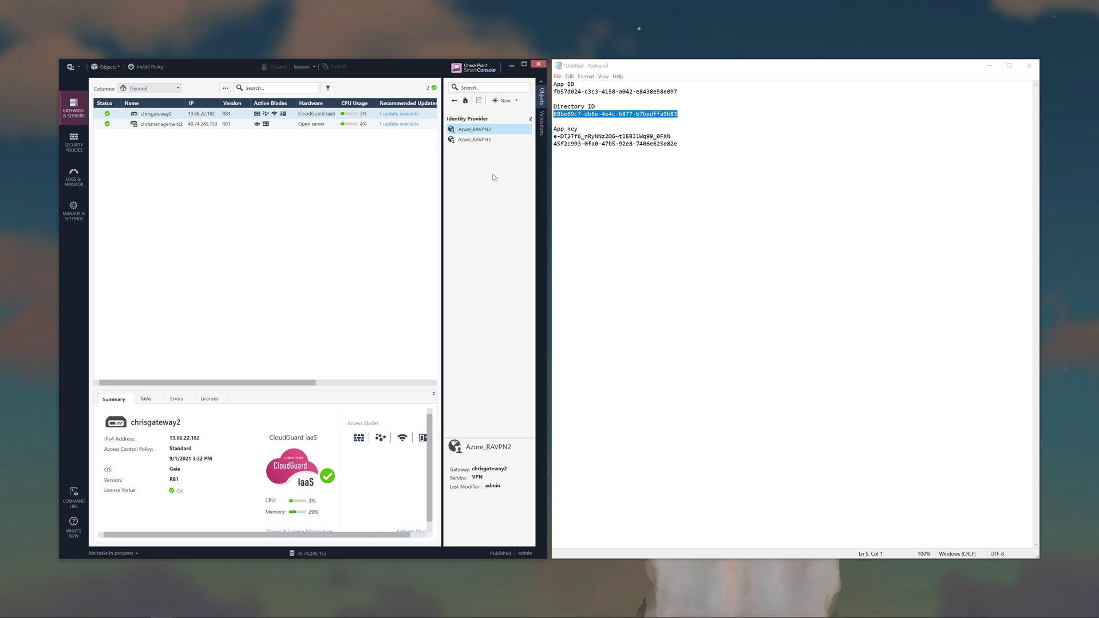
pyautogui.moveTo(59, 602)
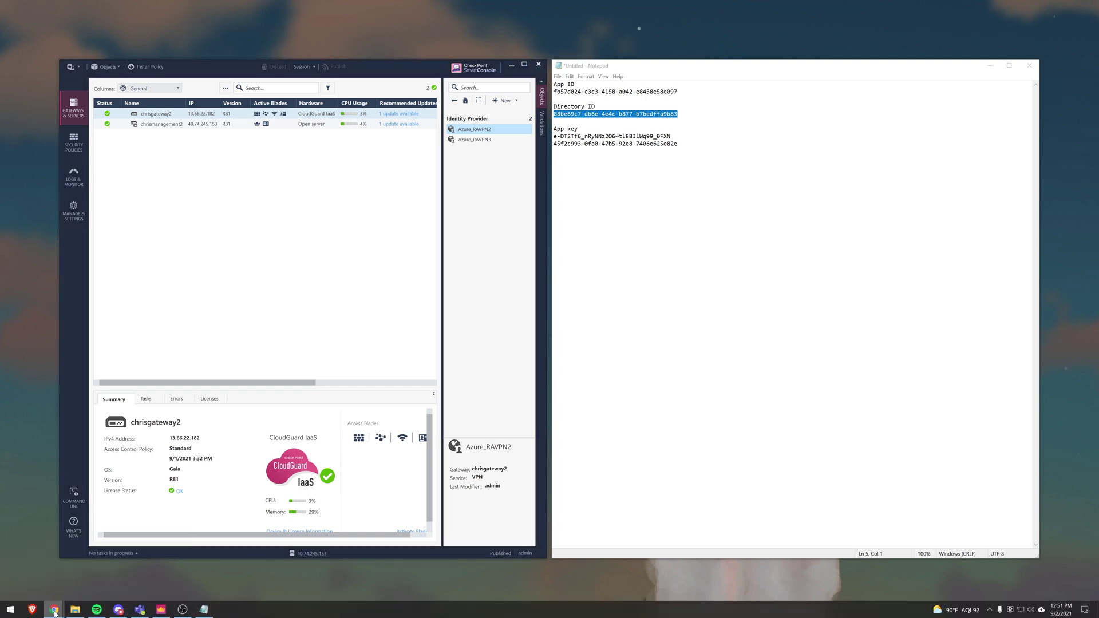
pyautogui.click(55, 611)
# Go to Default Directory's Enterprise applications and start a new gallery application
pyautogui.click(49, 572)
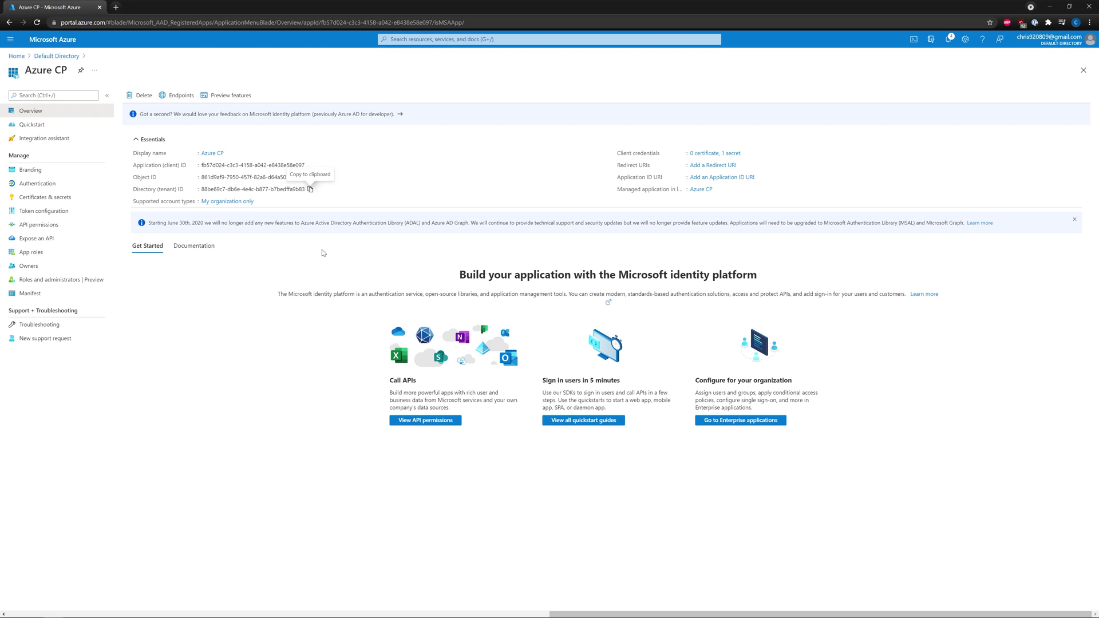
pyautogui.click(56, 56)
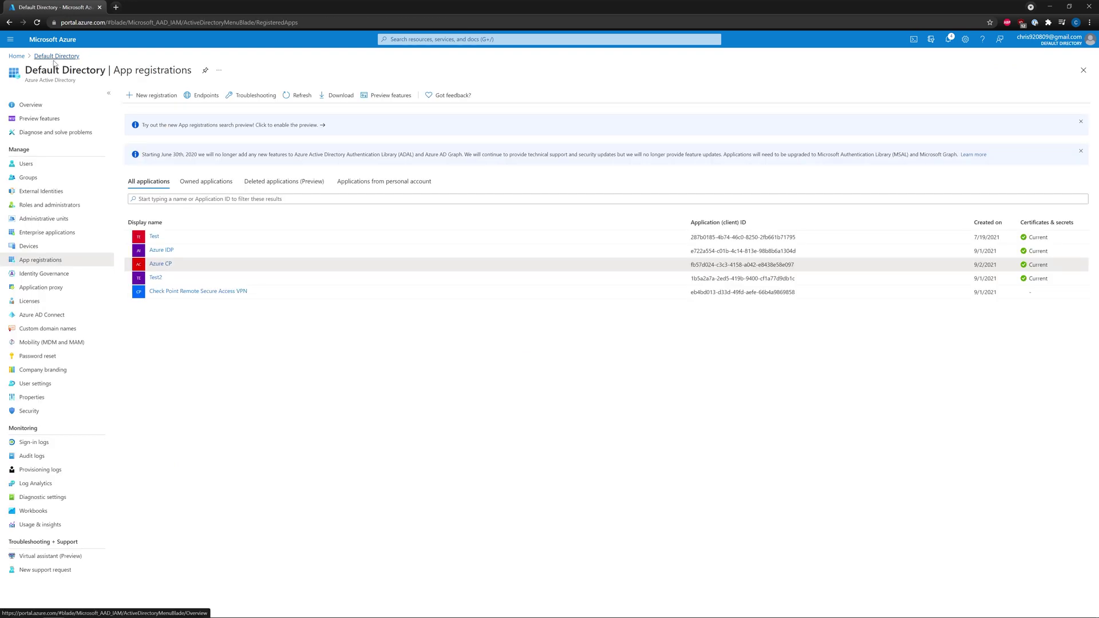
pyautogui.click(63, 237)
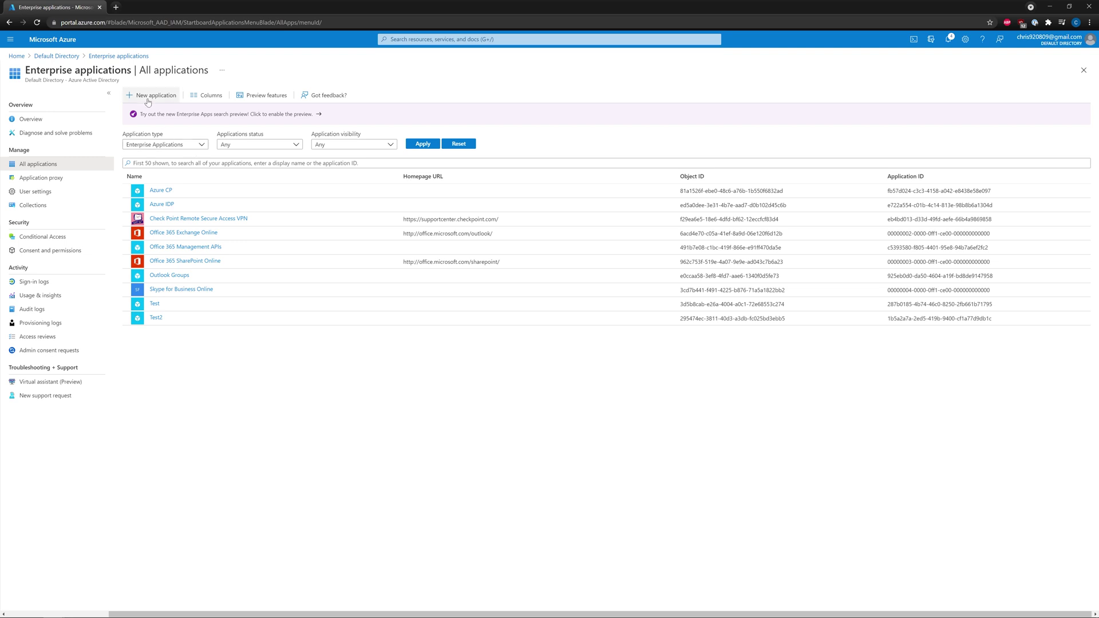
pyautogui.click(152, 96)
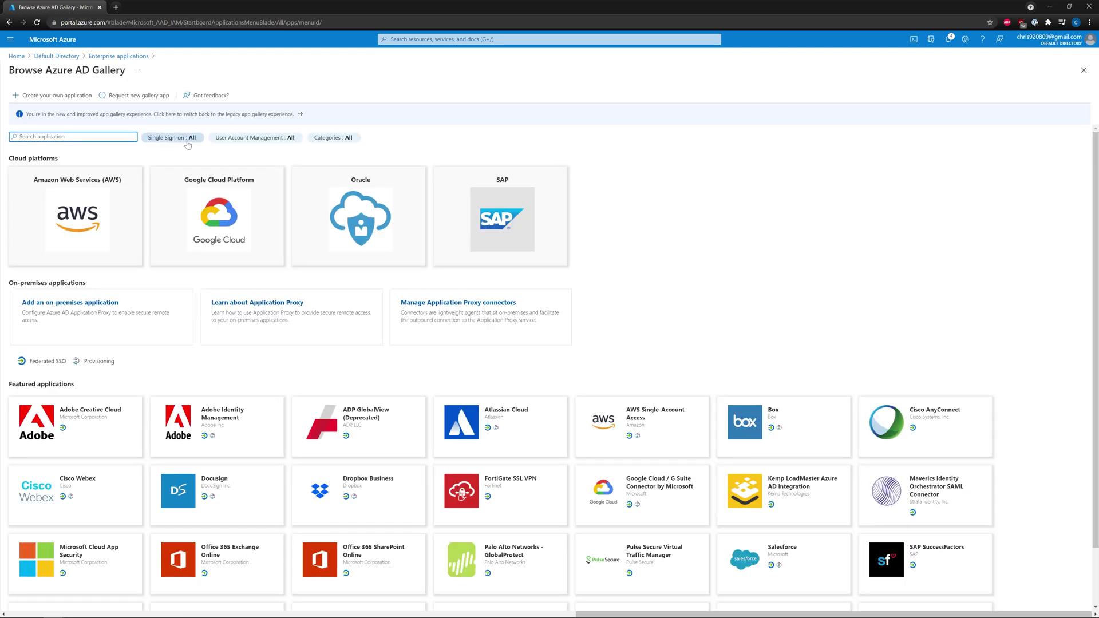
# Filter the gallery to SAML, search 'check' and create Check Point Remote Secure Access VPN
pyautogui.click(188, 143)
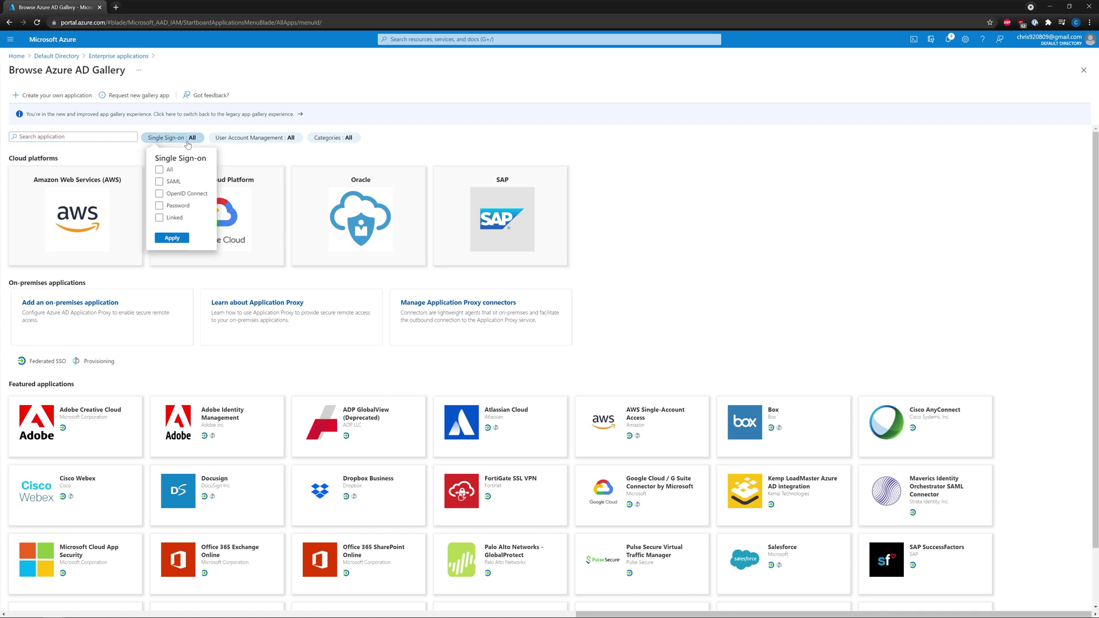
pyautogui.click(159, 181)
pyautogui.click(171, 237)
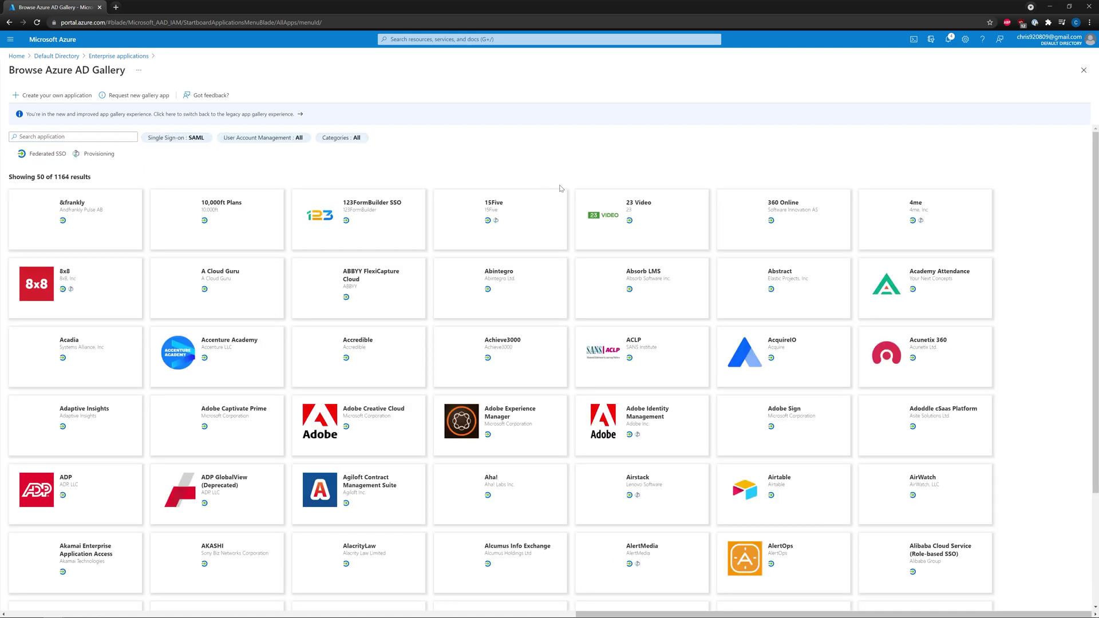
pyautogui.click(123, 137)
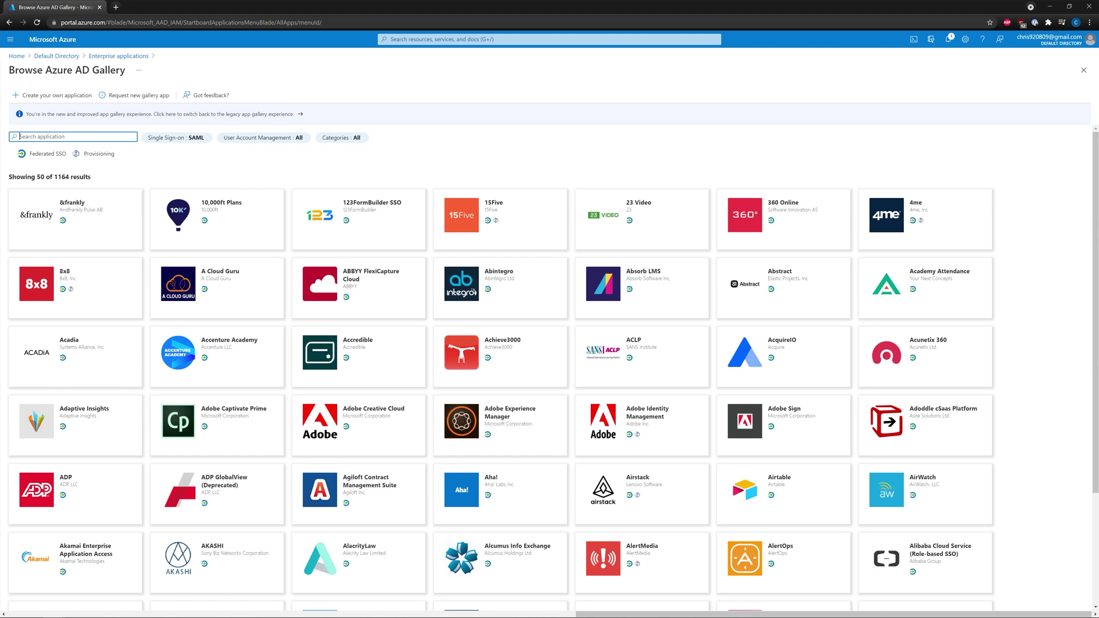
pyautogui.write('check')
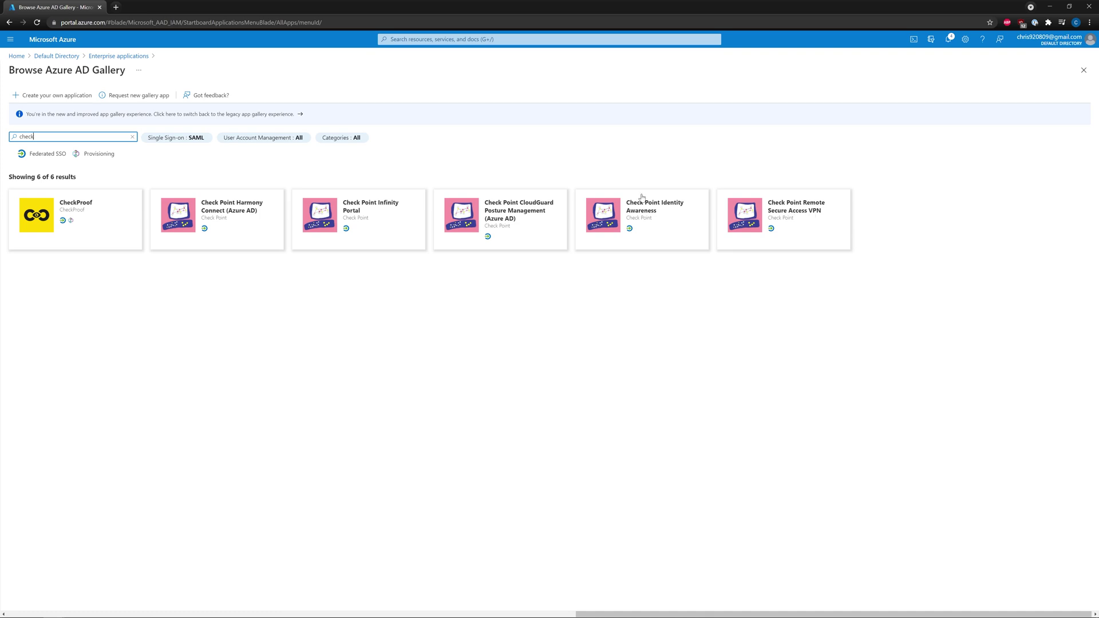
pyautogui.click(803, 223)
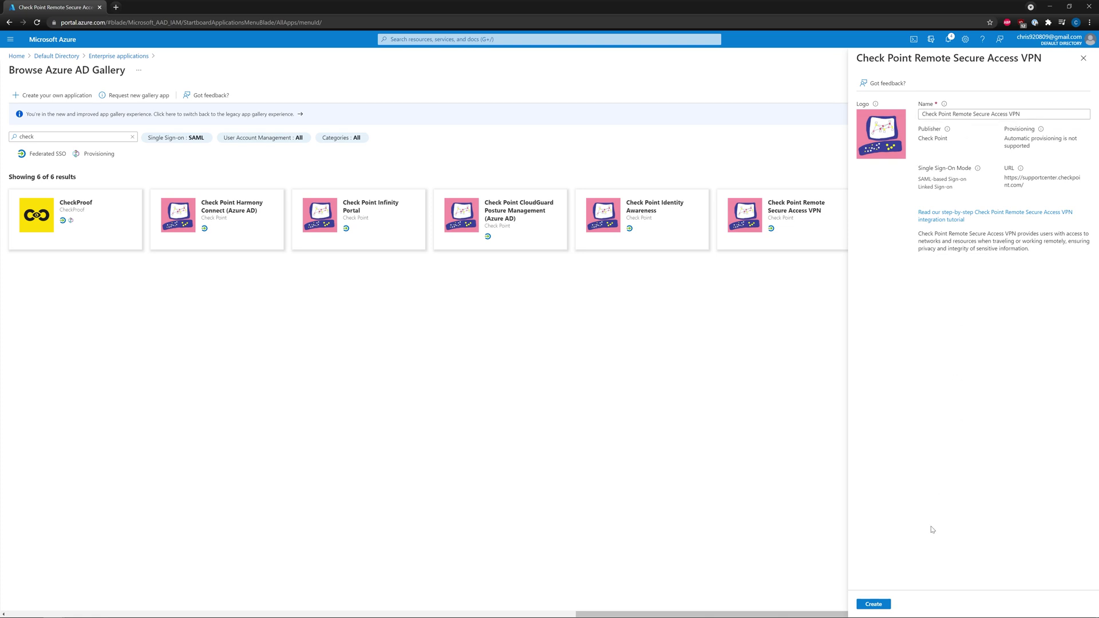
pyautogui.click(874, 604)
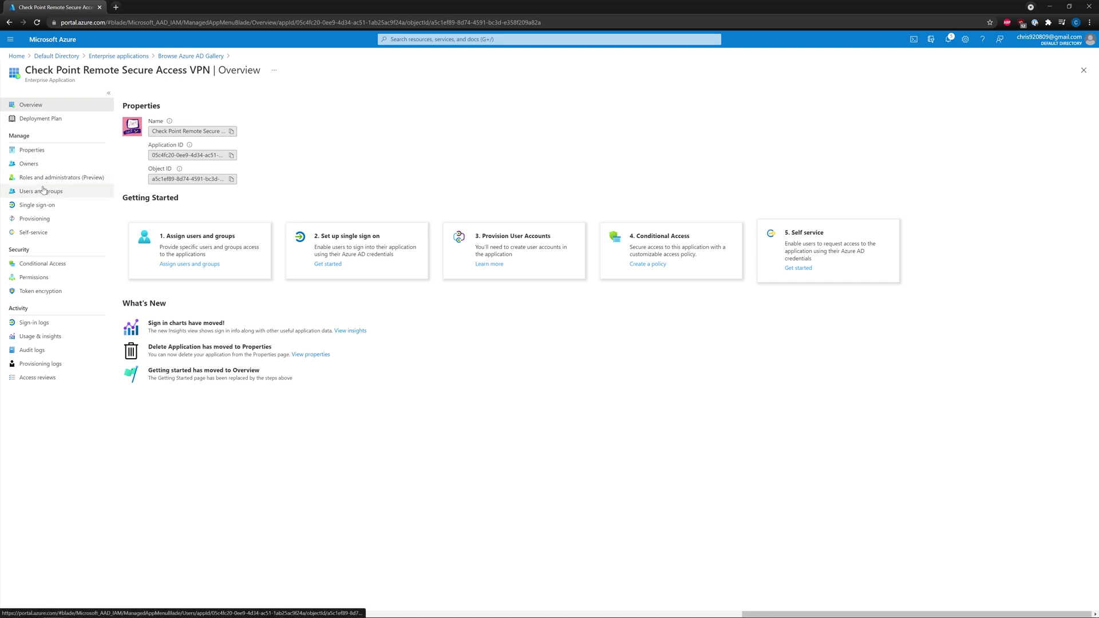
# Choose SAML as the VPN app's single sign-on method and bring SmartConsole over the portal
pyautogui.click(42, 209)
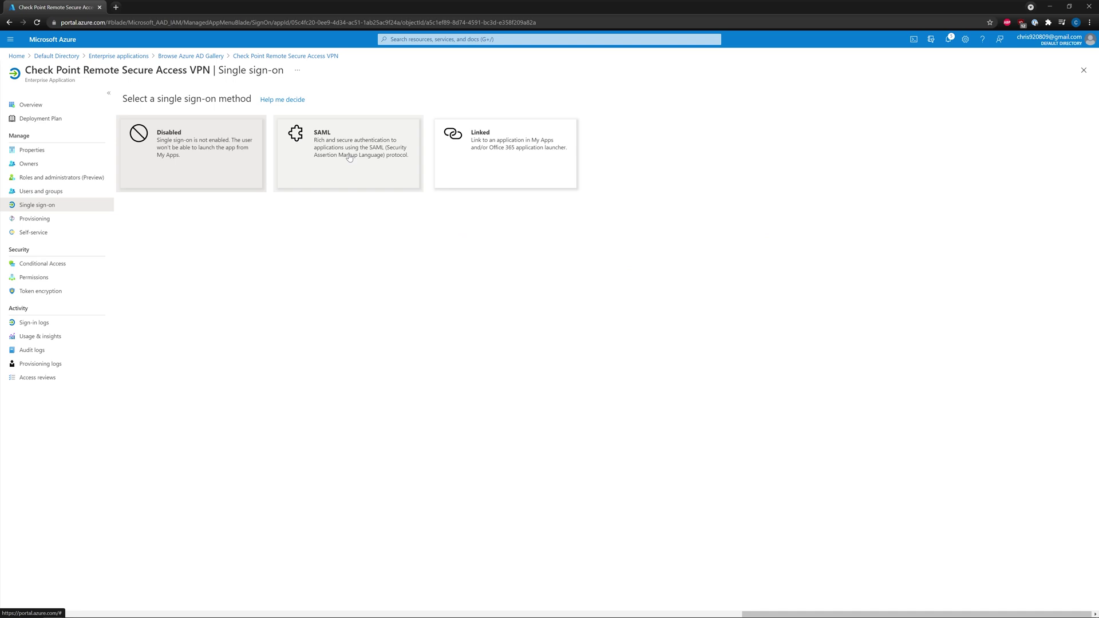
pyautogui.click(350, 157)
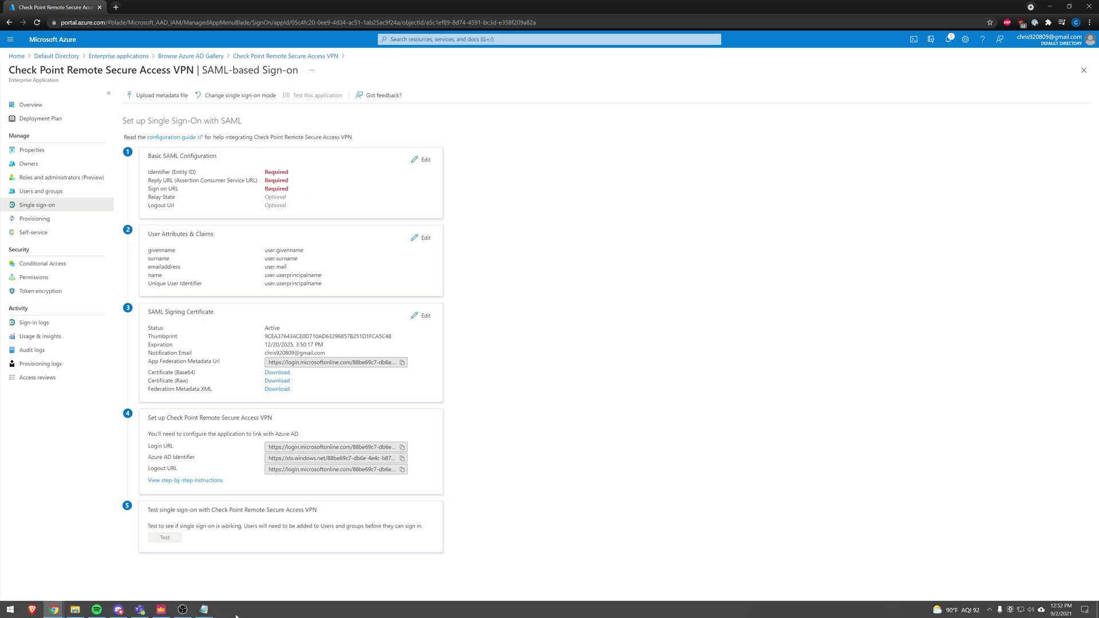
pyautogui.click(161, 610)
pyautogui.moveTo(401, 64); pyautogui.dragTo(631, 68)
# Create a new Identity Provider object named Azure_VPN
pyautogui.moveTo(776, 156); pyautogui.dragTo(863, 156)
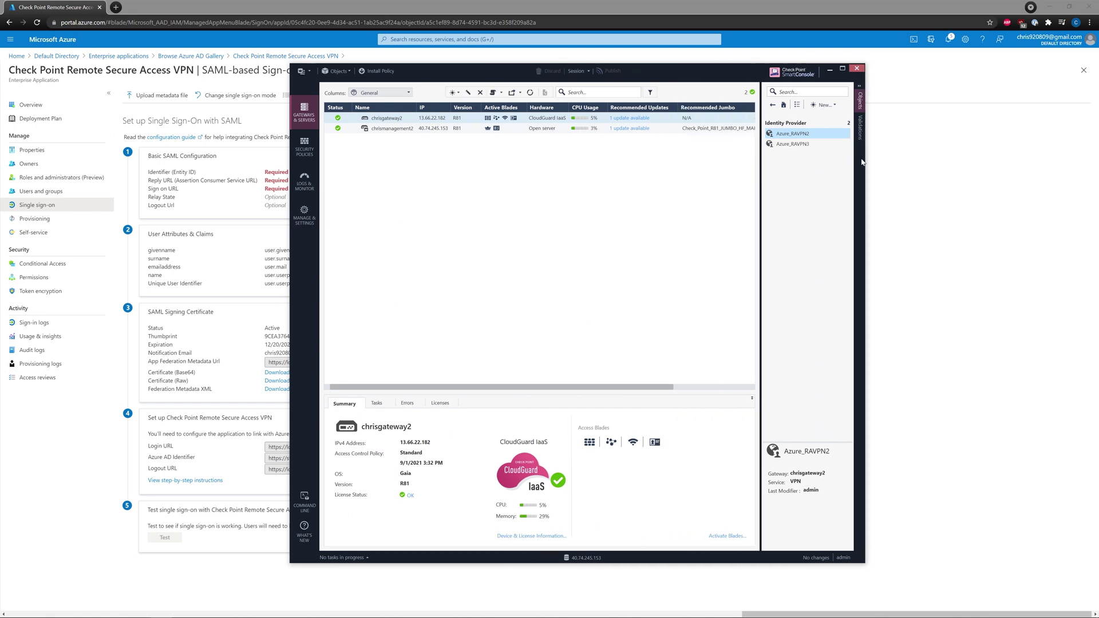
pyautogui.click(823, 105)
pyautogui.moveTo(842, 147)
pyautogui.moveTo(916, 215)
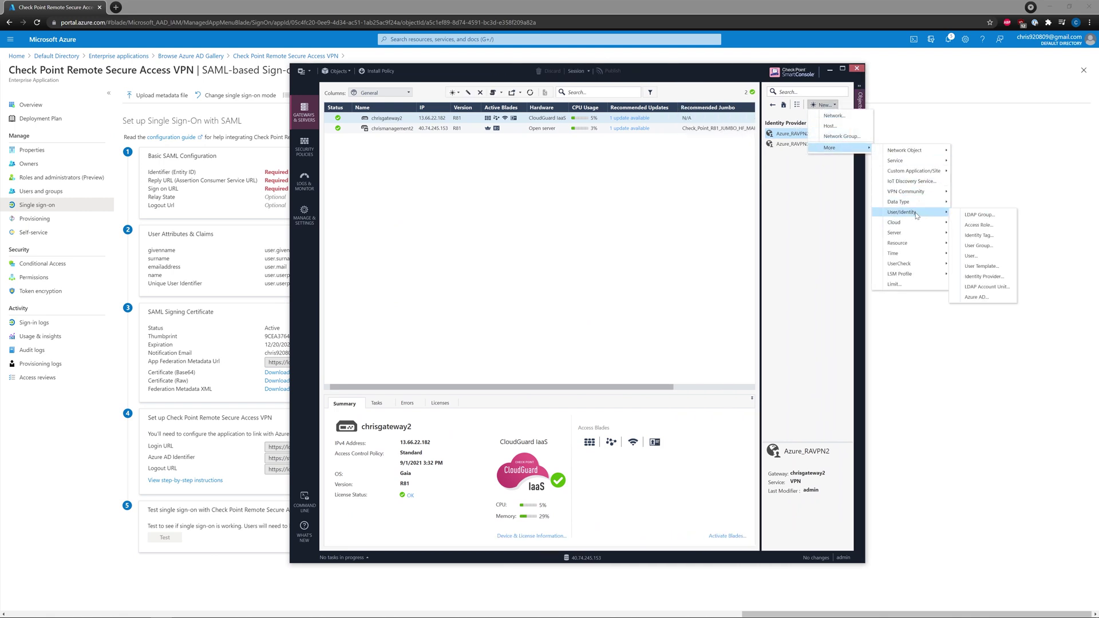
pyautogui.click(985, 277)
pyautogui.write('Azure_VPN')
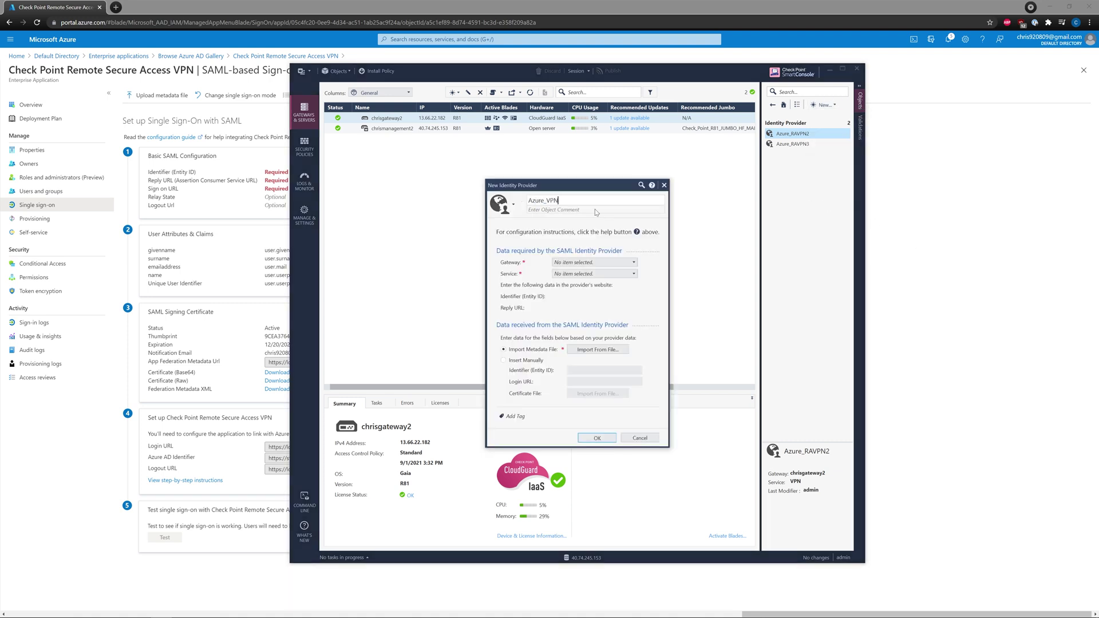
# Set the identity provider's gateway to chrisgateway2 and service to Remote Access VPN
pyautogui.hotkey('ctrl', 'a')
pyautogui.click(554, 201)
pyautogui.click(570, 263)
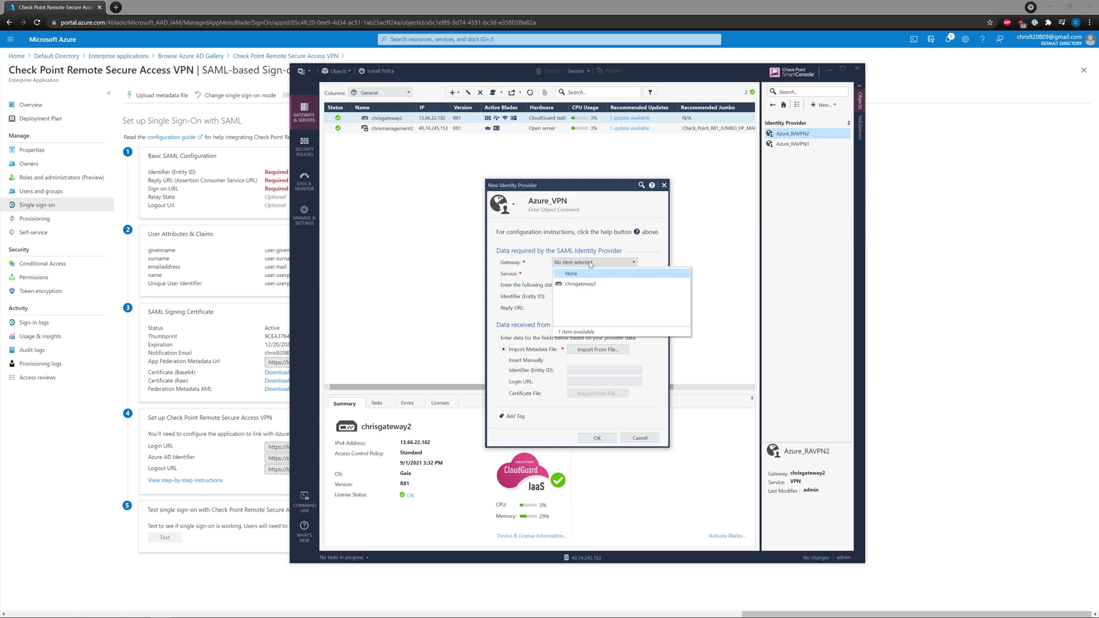
pyautogui.click(585, 284)
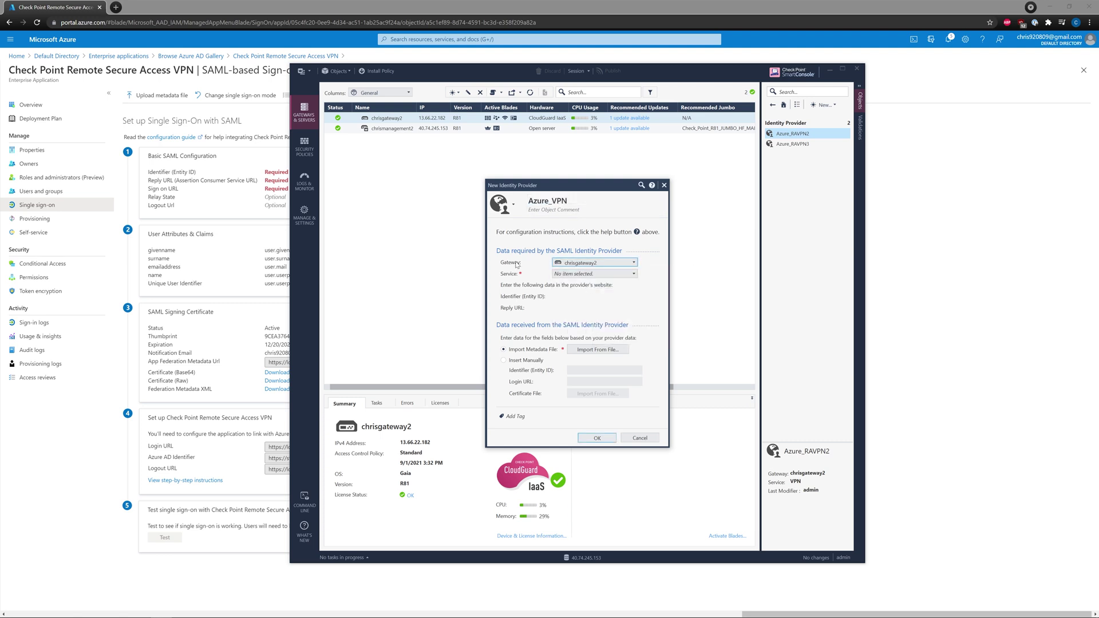
pyautogui.click(577, 276)
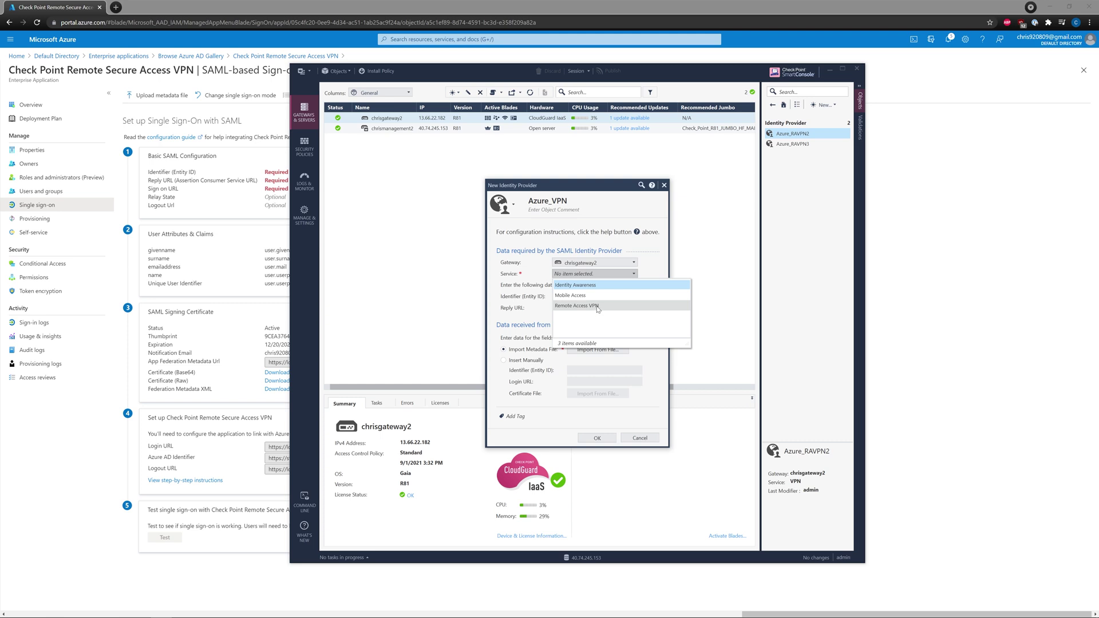
pyautogui.click(598, 307)
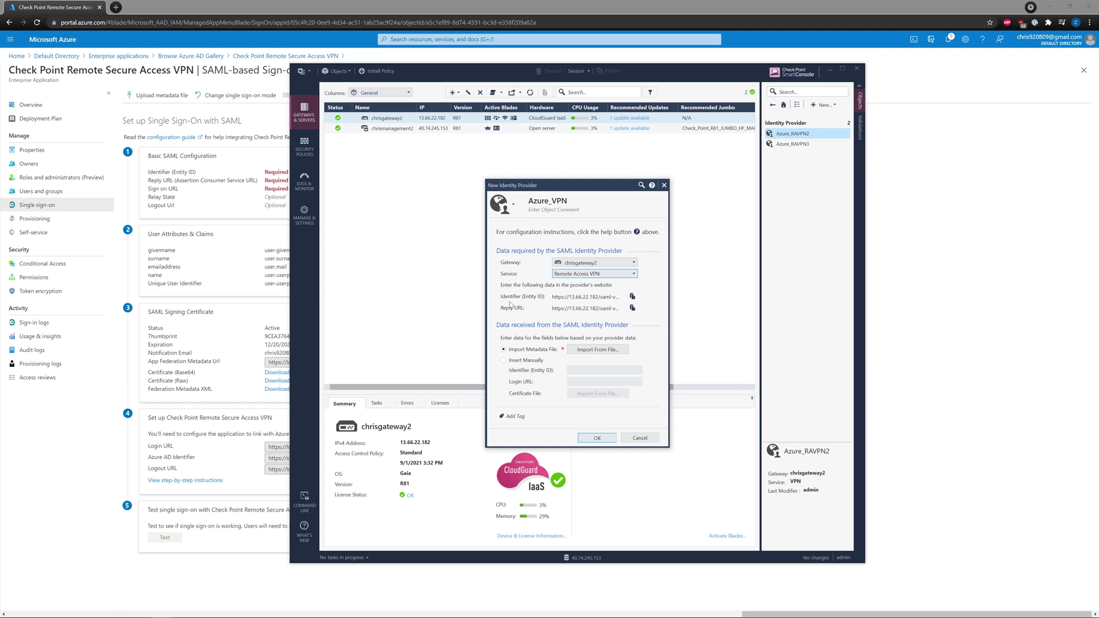
# Copy the generated Identifier URL and begin editing Azure's Basic SAML Configuration
pyautogui.click(632, 297)
pyautogui.hotkey('alt', 'Tab')
pyautogui.click(415, 163)
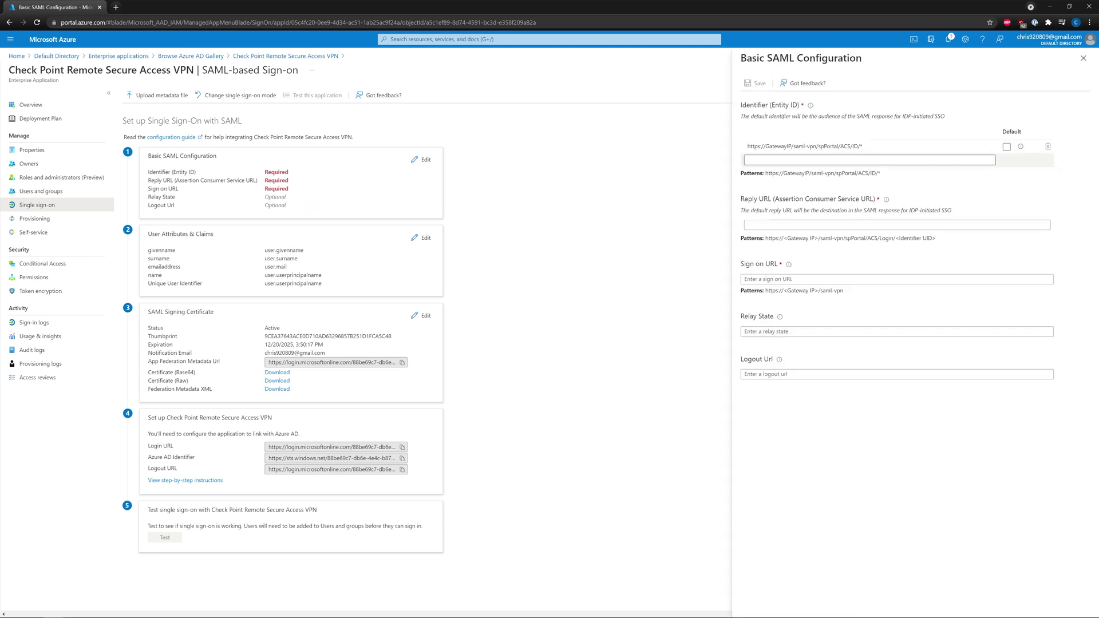
# Paste the gateway's Identifier and Reply URL into the Basic SAML Configuration
pyautogui.tripleClick(797, 147)
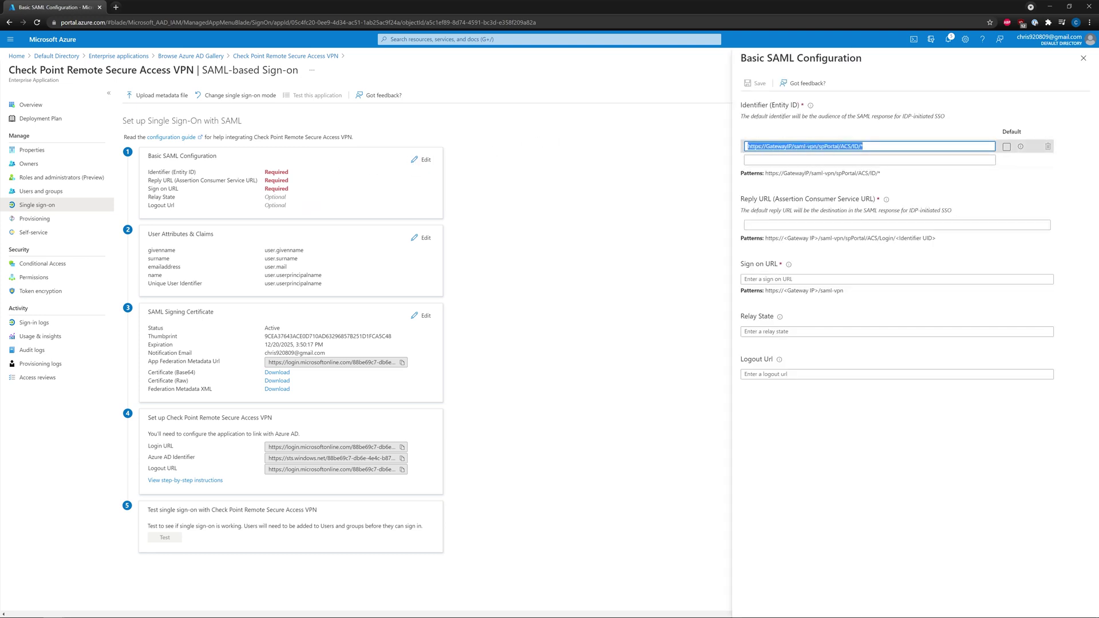
pyautogui.write('https://13.66.22.182/saml-vpn/spPortal/ACS/ID/d82fead7-c573-4879-94bf-e4efe30a91c9')
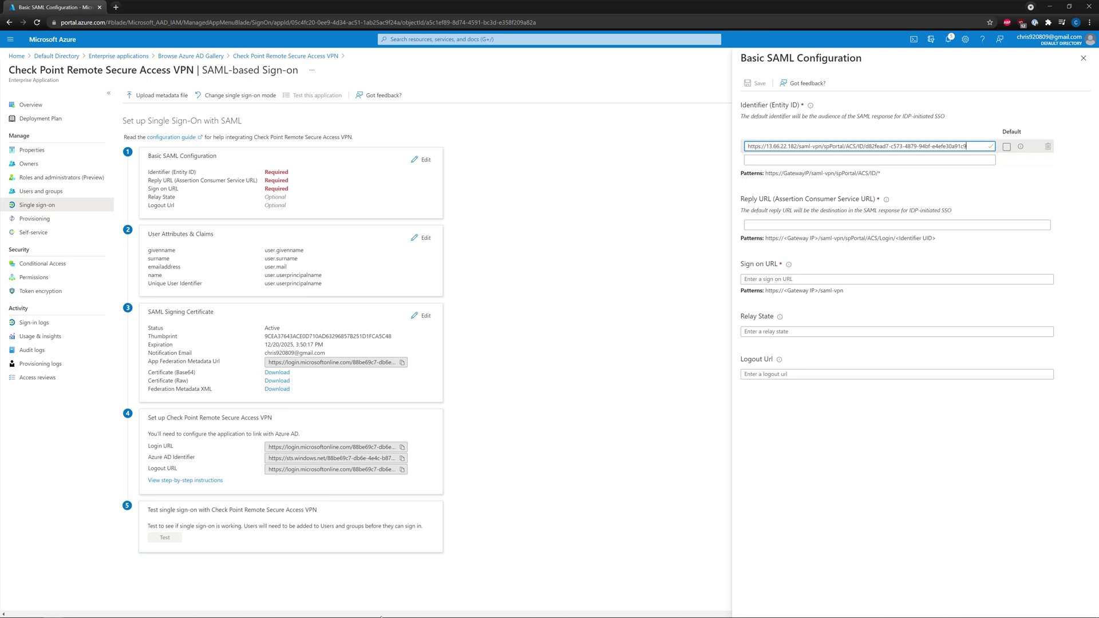
pyautogui.moveTo(548, 7); pyautogui.dragTo(344, 68)
pyautogui.click(654, 67)
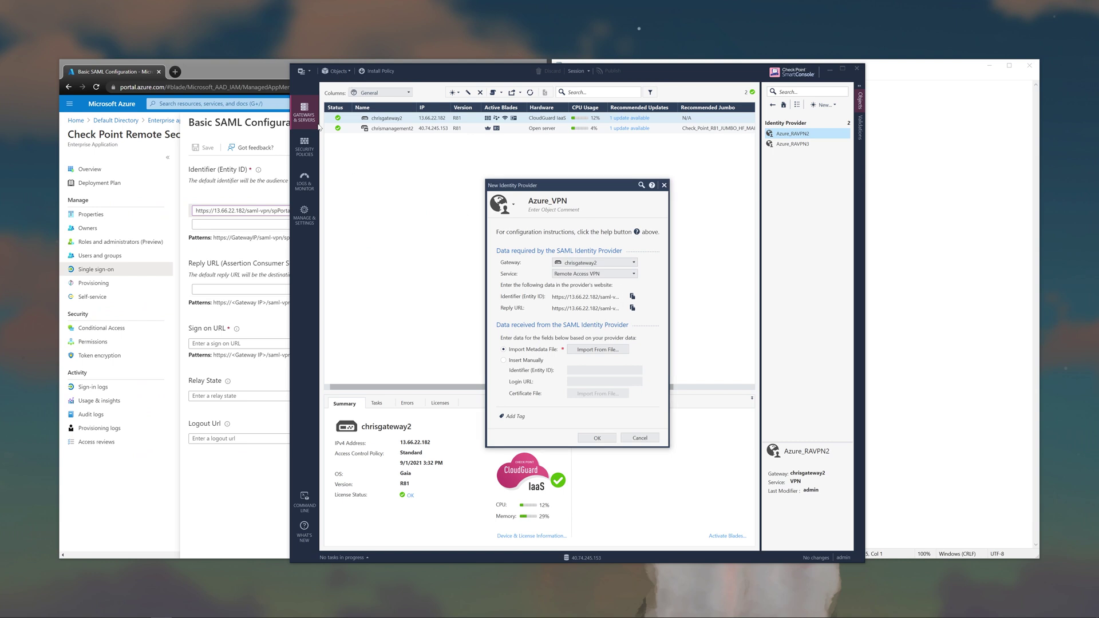
pyautogui.click(272, 70)
pyautogui.click(261, 288)
pyautogui.write('https://13.66.22.182/saml-vpn/spPortal/ACS/Login/d82fead7-c573-4879-94bf-e4efe30a91c9')
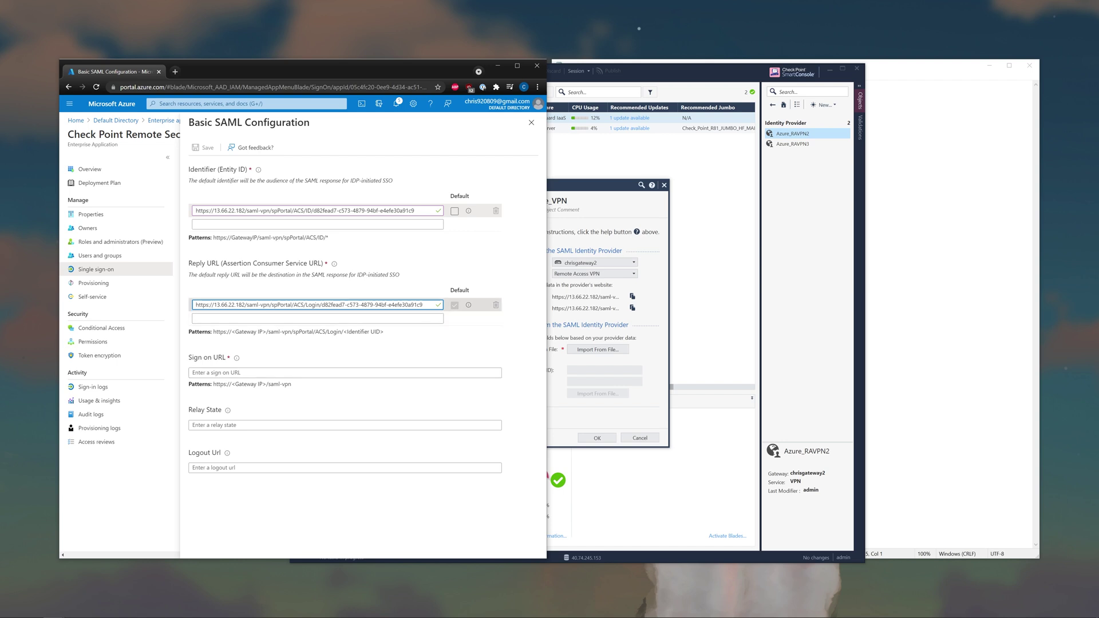
pyautogui.moveTo(245, 305); pyautogui.dragTo(195, 305)
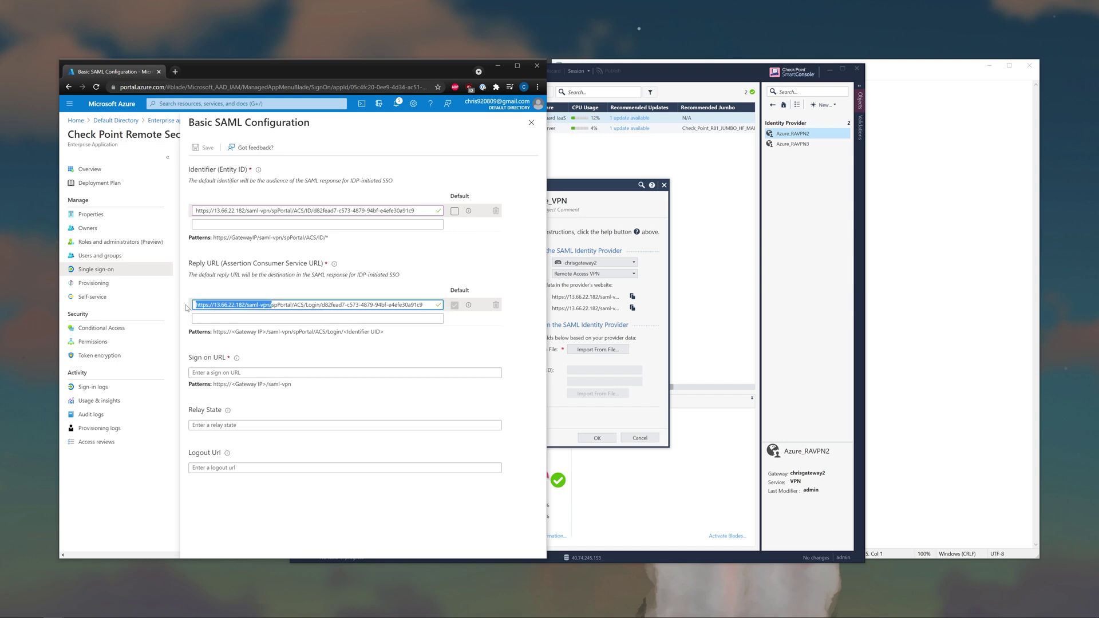
pyautogui.hotkey('ctrl', 'c')
pyautogui.click(229, 373)
pyautogui.hotkey('ctrl', 'v')
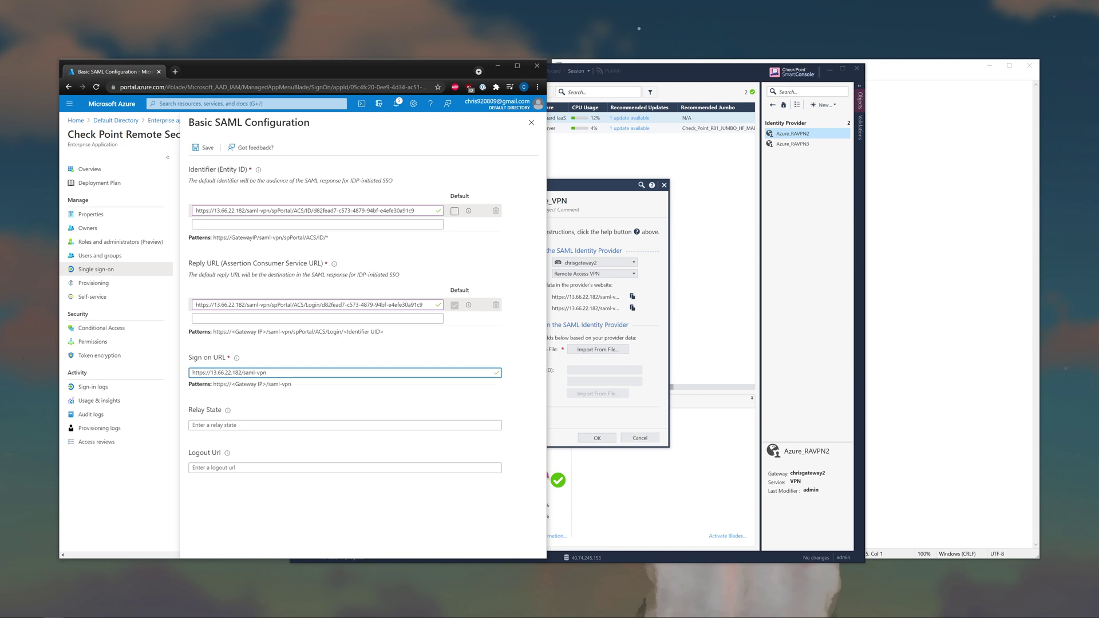
pyautogui.click(204, 148)
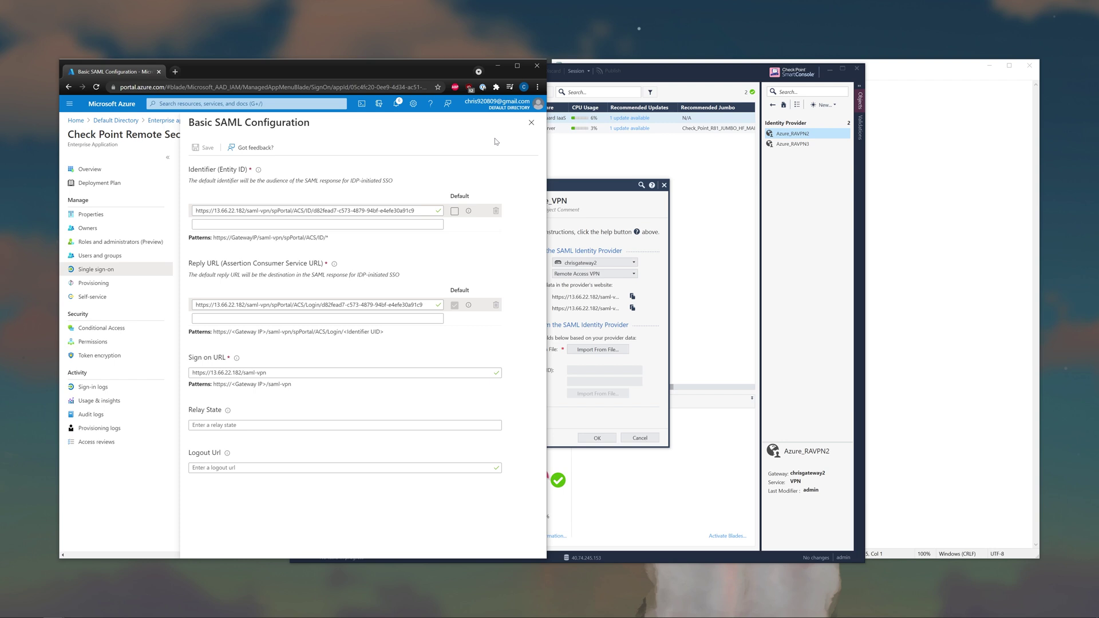
pyautogui.click(531, 123)
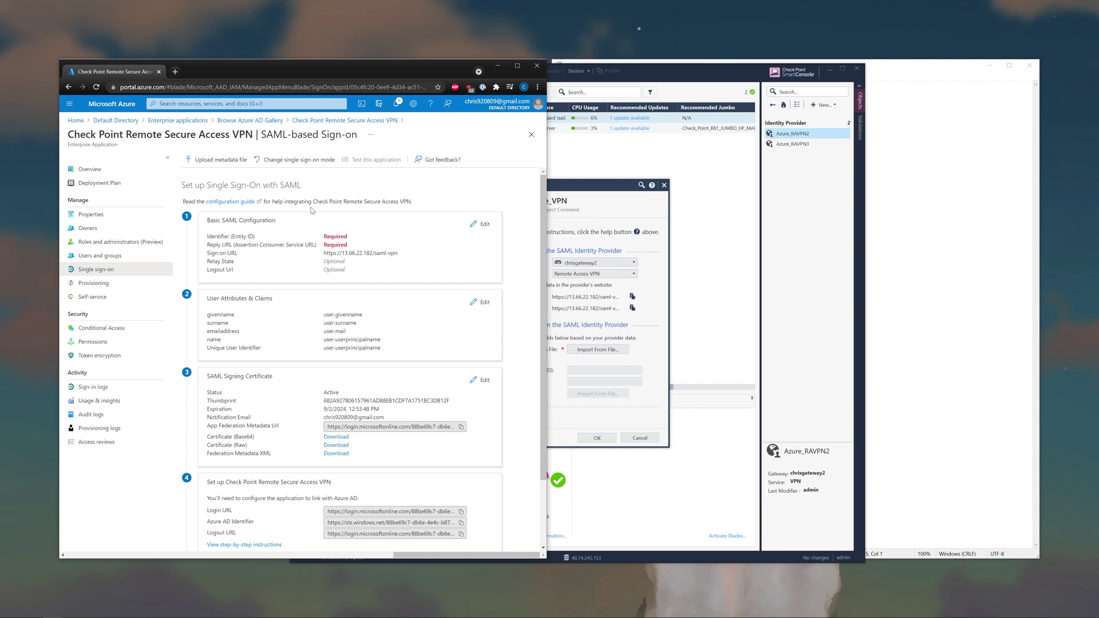
# Refresh the SAML sign-on page and download the Federation Metadata XML file
pyautogui.click(96, 87)
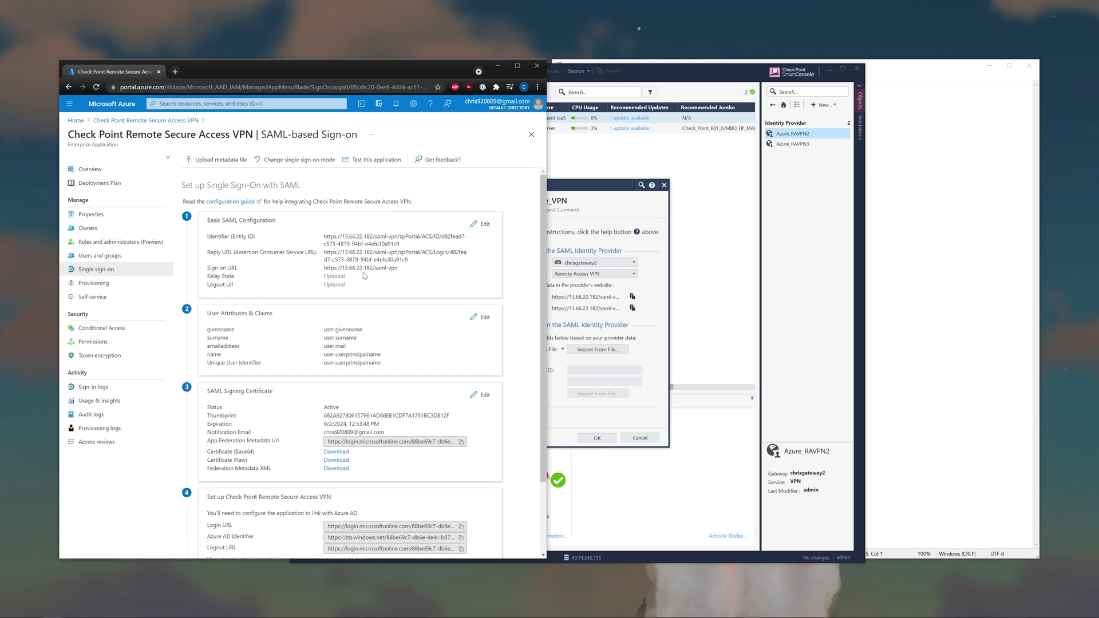
pyautogui.scroll(-2, 364, 276)
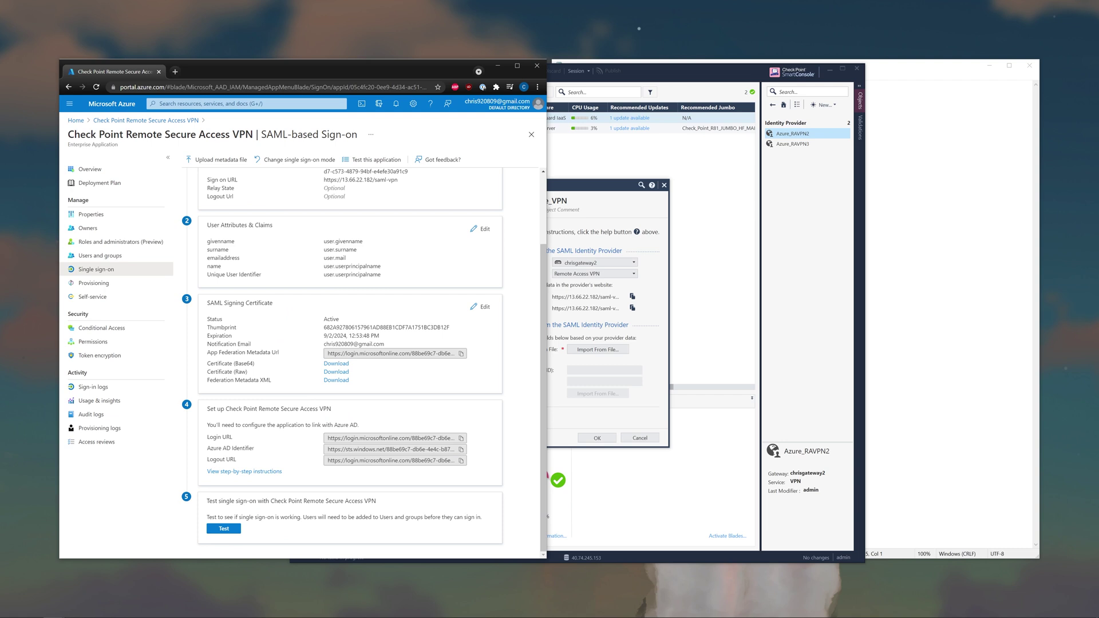
pyautogui.click(325, 381)
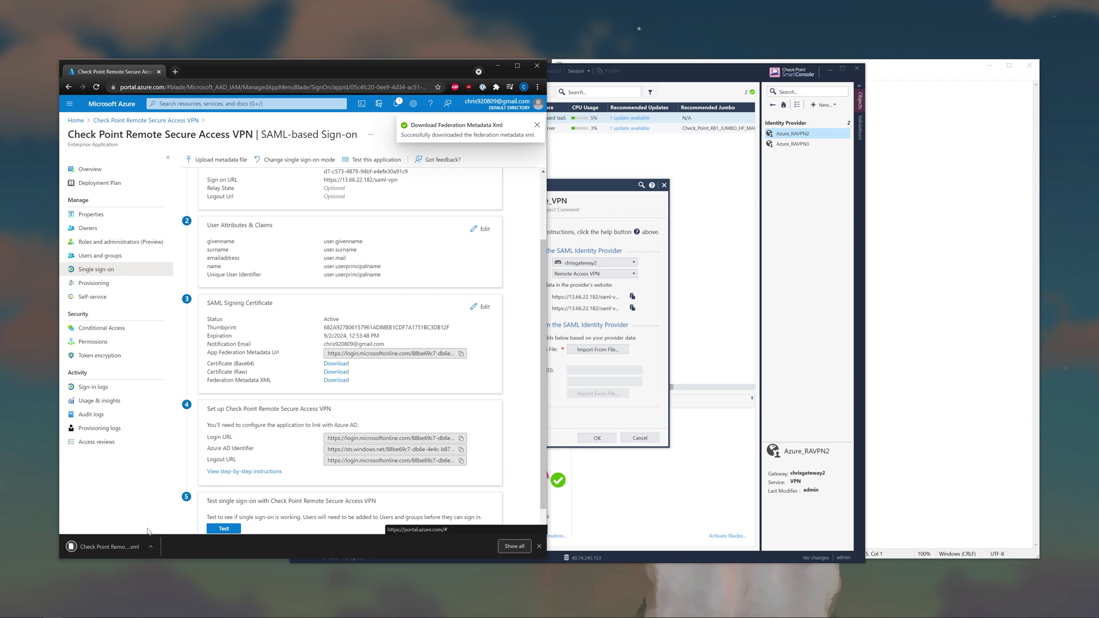
pyautogui.click(596, 333)
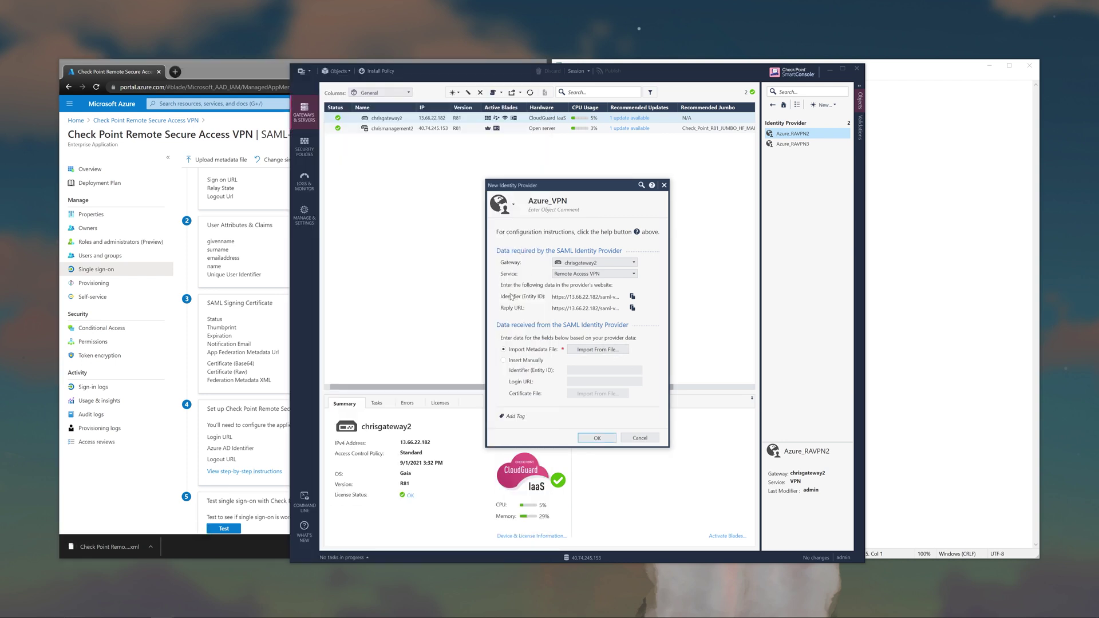
# Import the downloaded metadata XML into Azure_VPN and save the identity provider
pyautogui.click(597, 351)
pyautogui.click(614, 256)
pyautogui.doubleClick(613, 256)
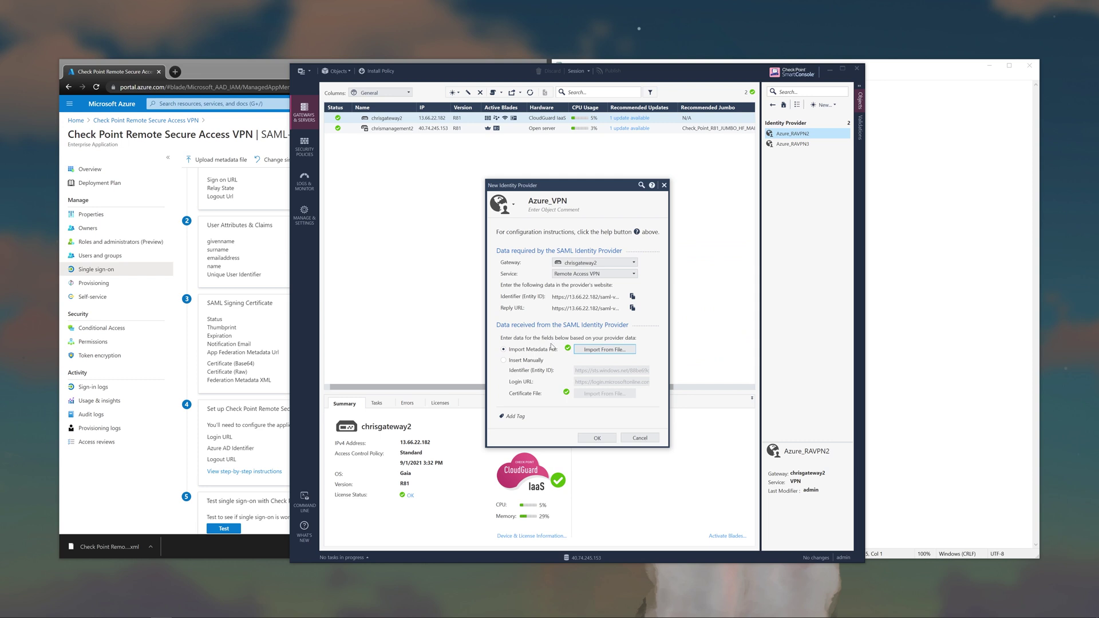
pyautogui.click(597, 438)
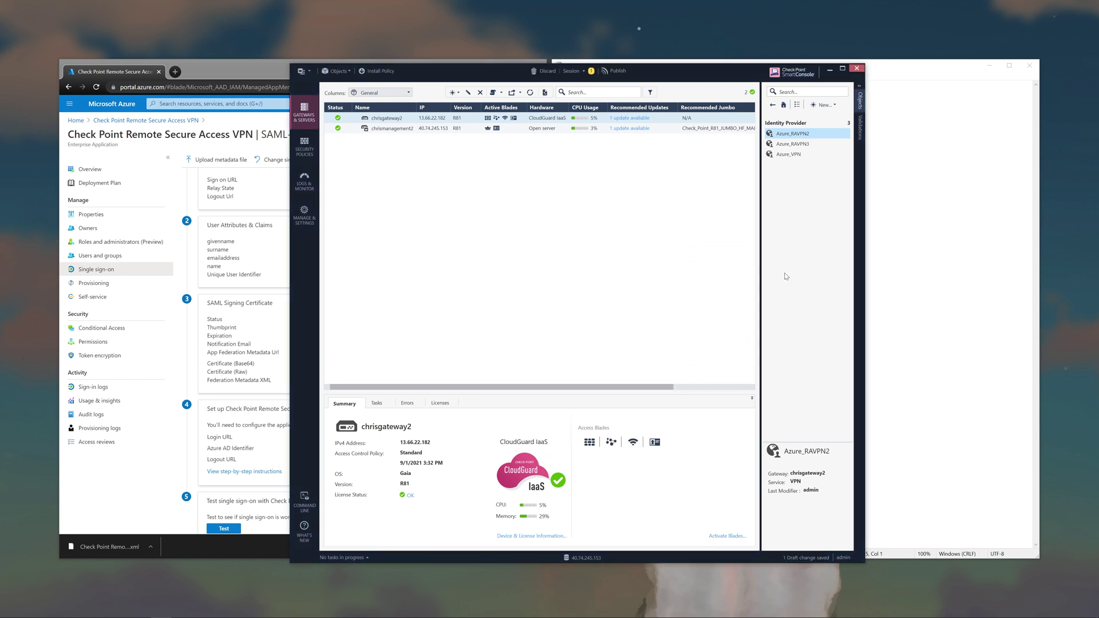
pyautogui.click(224, 528)
pyautogui.click(532, 122)
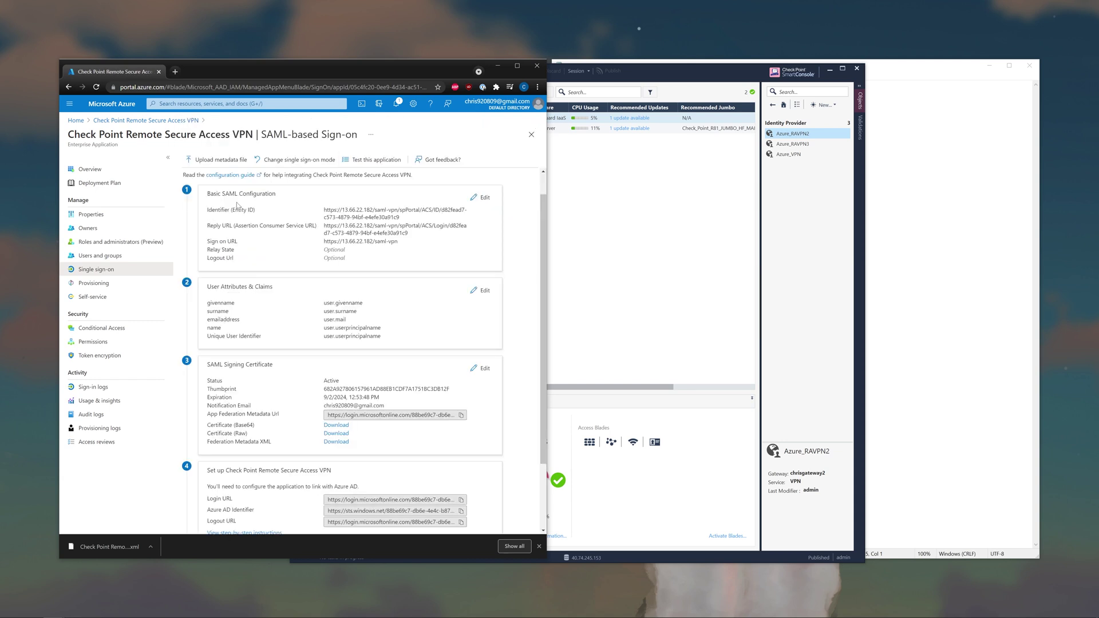
# Assign the Test group to Check Point Remote Secure Access VPN under Users and groups
pyautogui.click(110, 256)
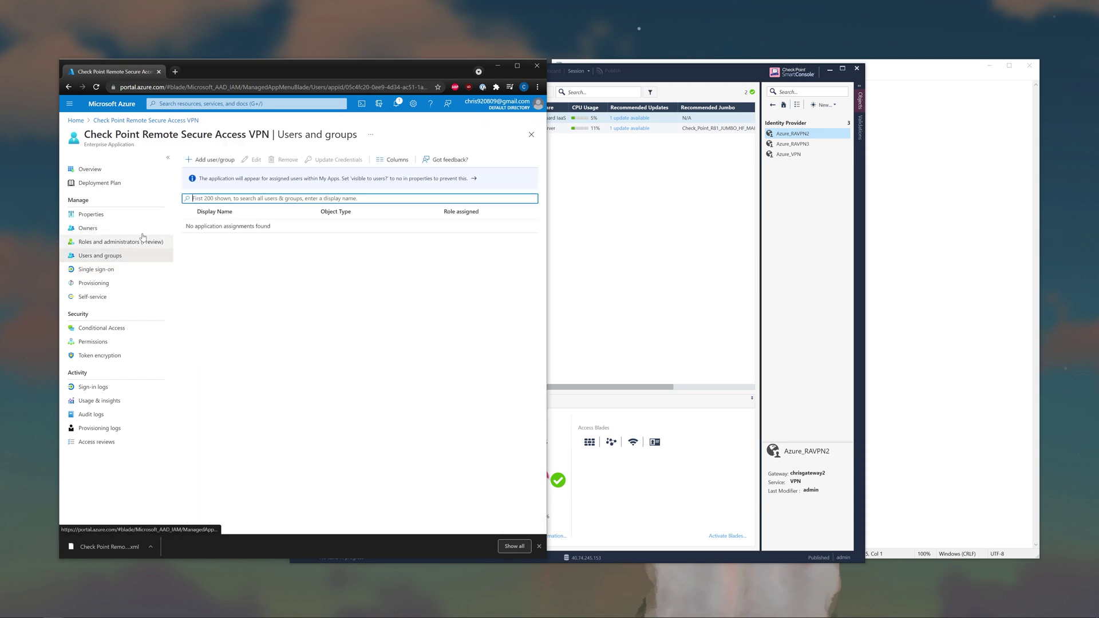
pyautogui.click(225, 162)
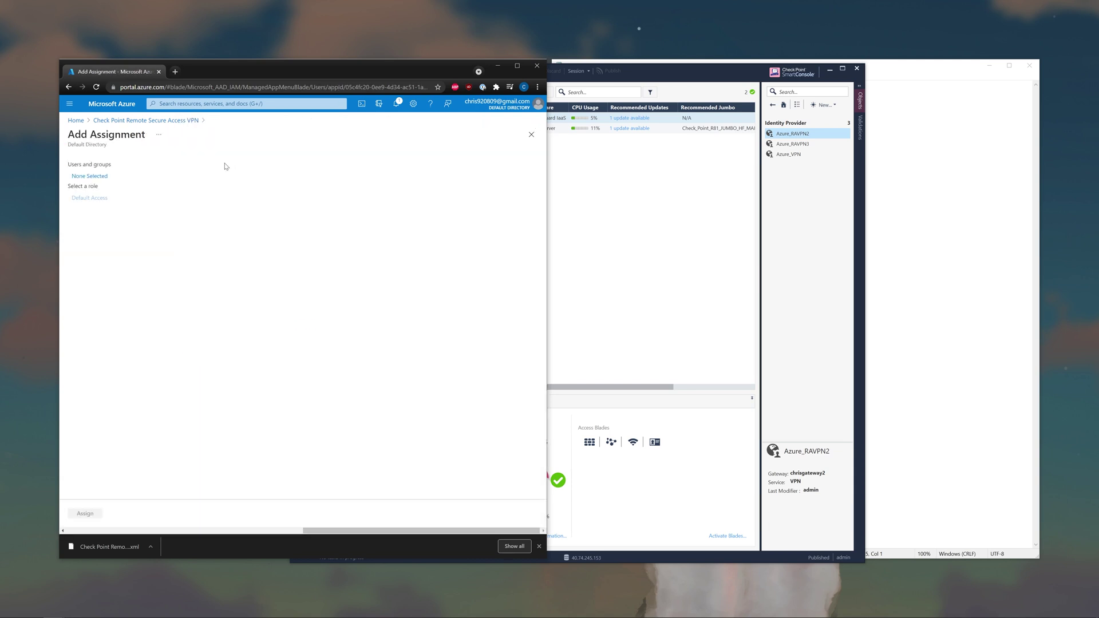
pyautogui.click(100, 179)
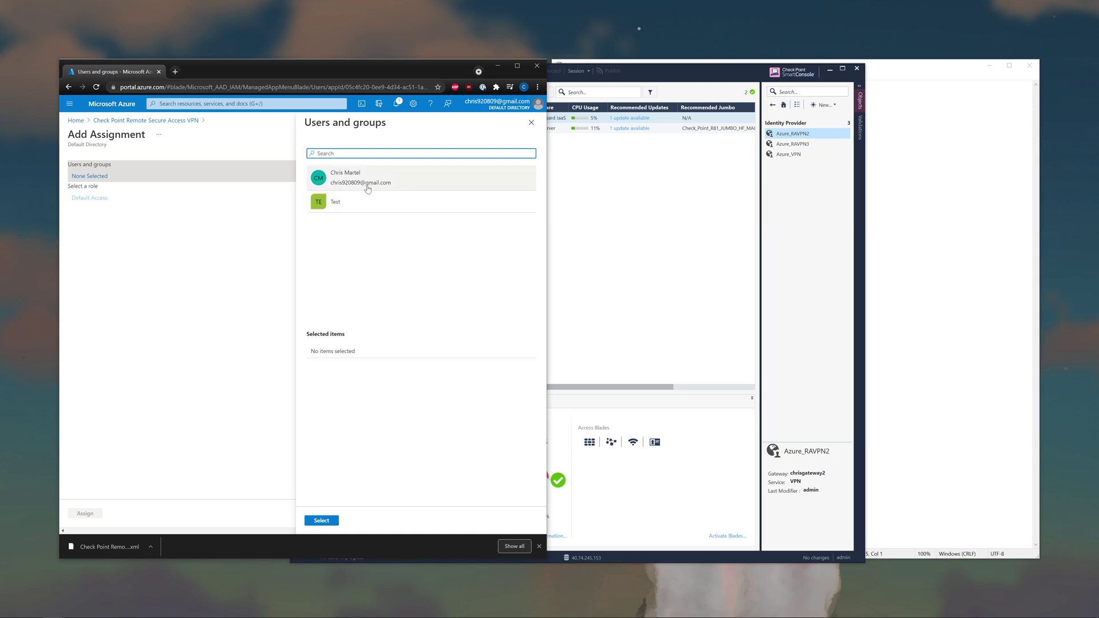
pyautogui.click(357, 208)
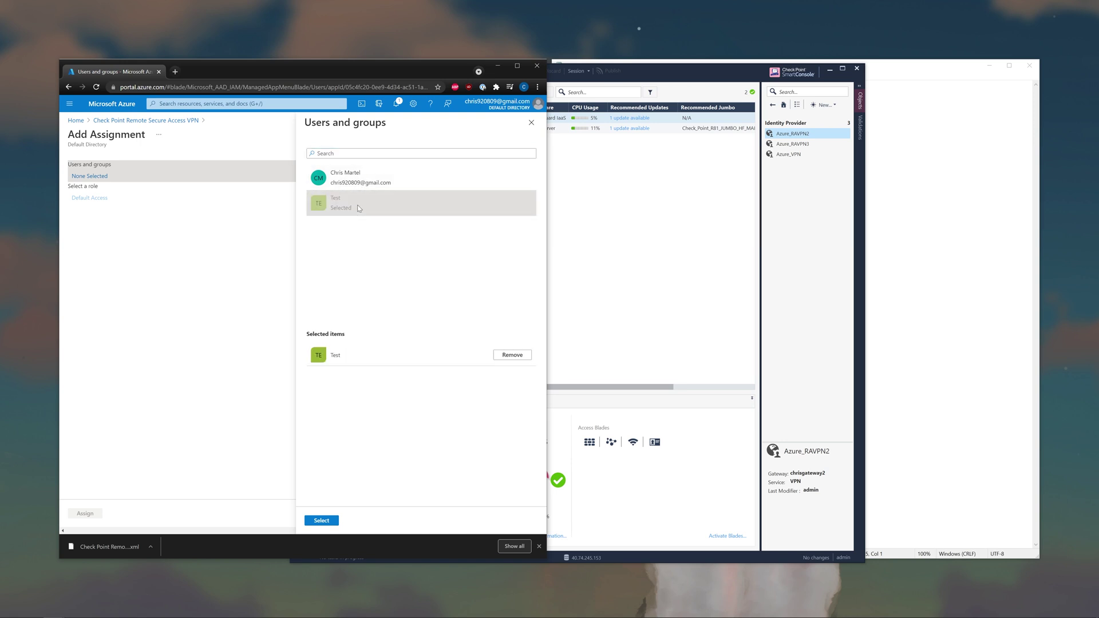
pyautogui.click(322, 520)
pyautogui.click(86, 513)
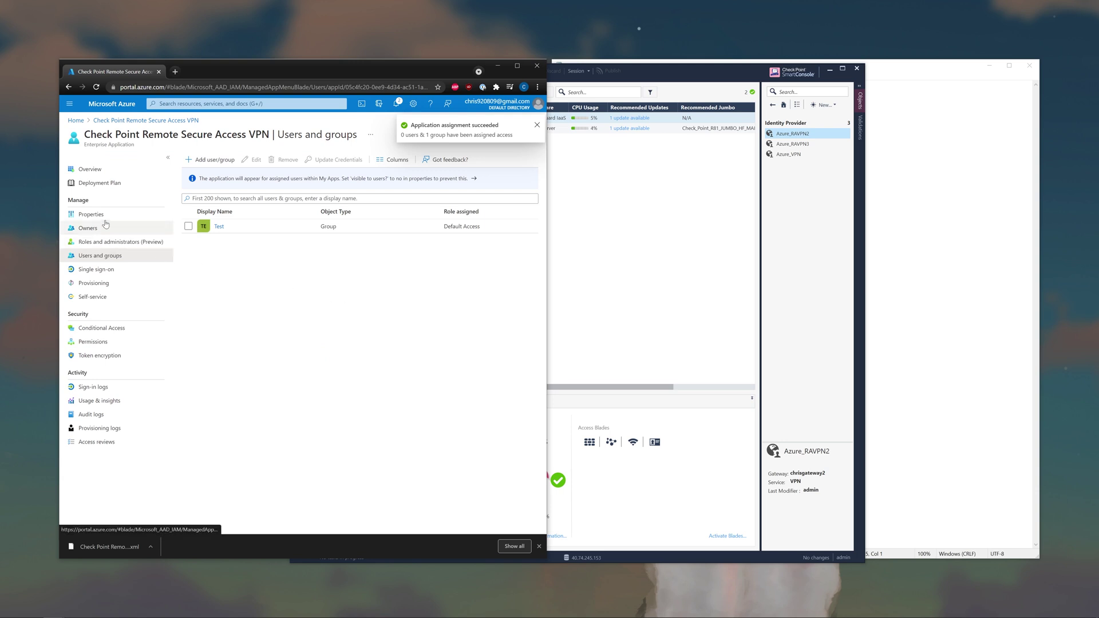
pyautogui.click(90, 169)
# In chrisgateway2's VPN Clients > Authentication, add a brand-new login option
pyautogui.click(655, 198)
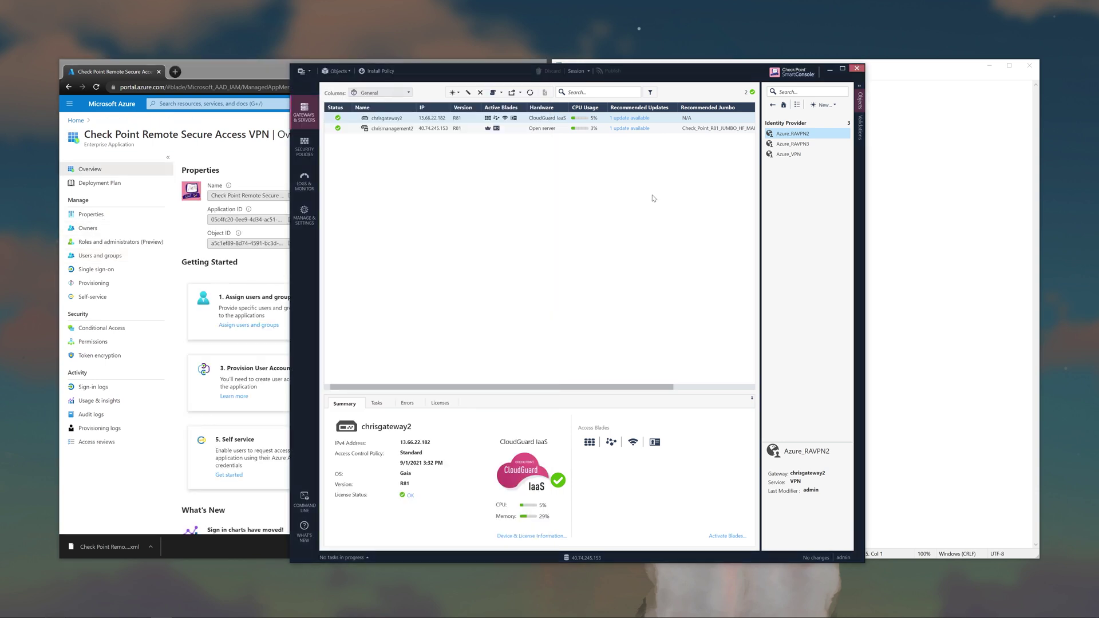
pyautogui.moveTo(831, 137)
pyautogui.doubleClick(409, 119)
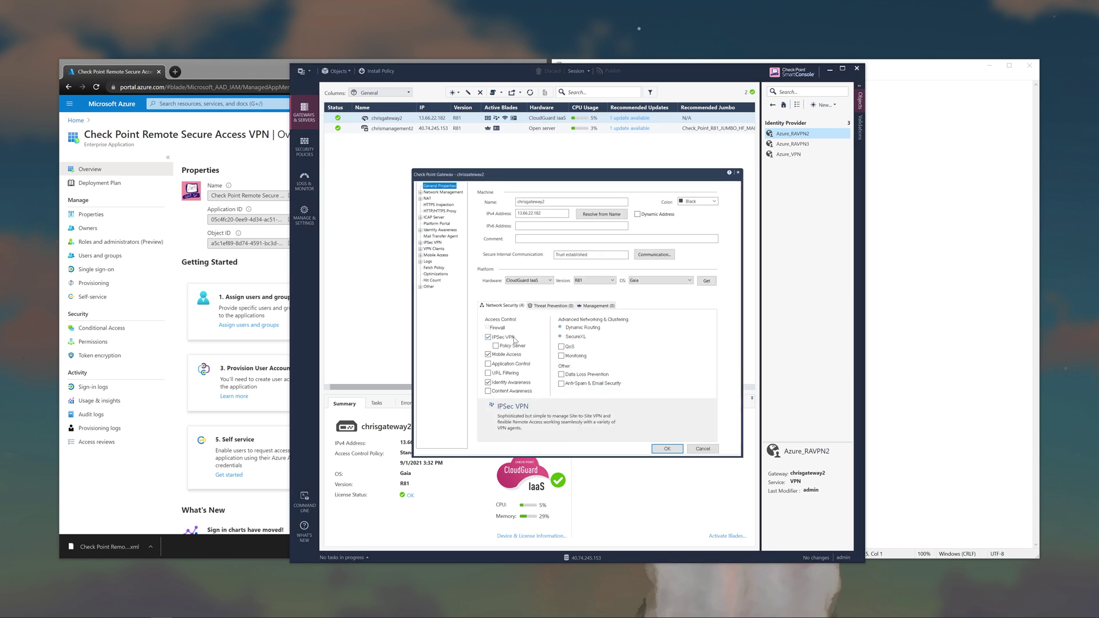
pyautogui.click(421, 243)
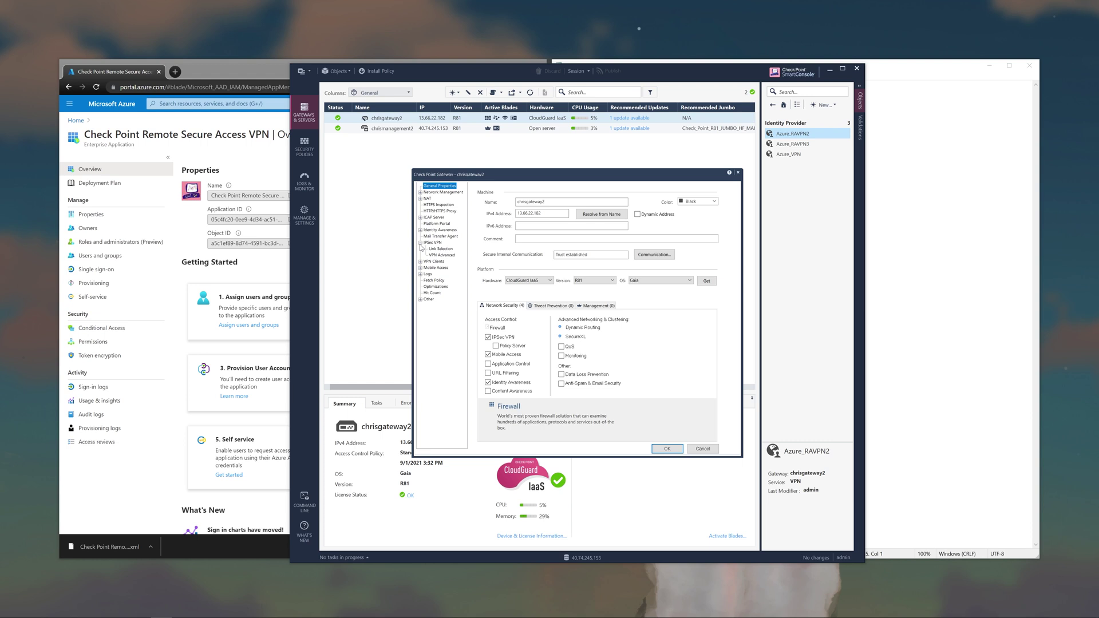
pyautogui.click(420, 243)
pyautogui.click(421, 249)
pyautogui.click(436, 255)
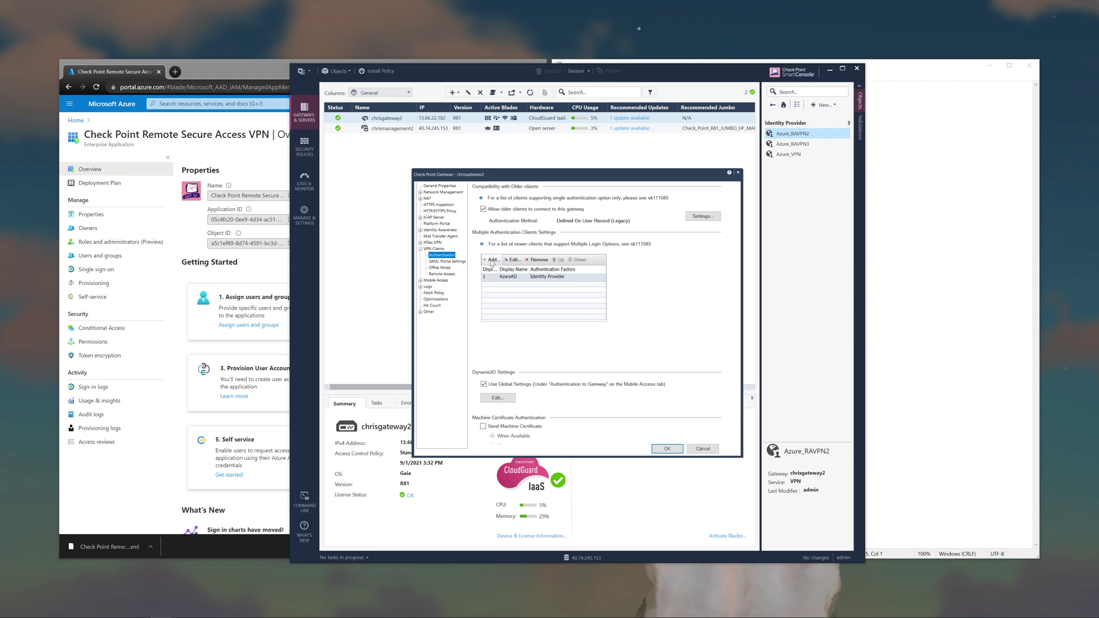
pyautogui.click(493, 260)
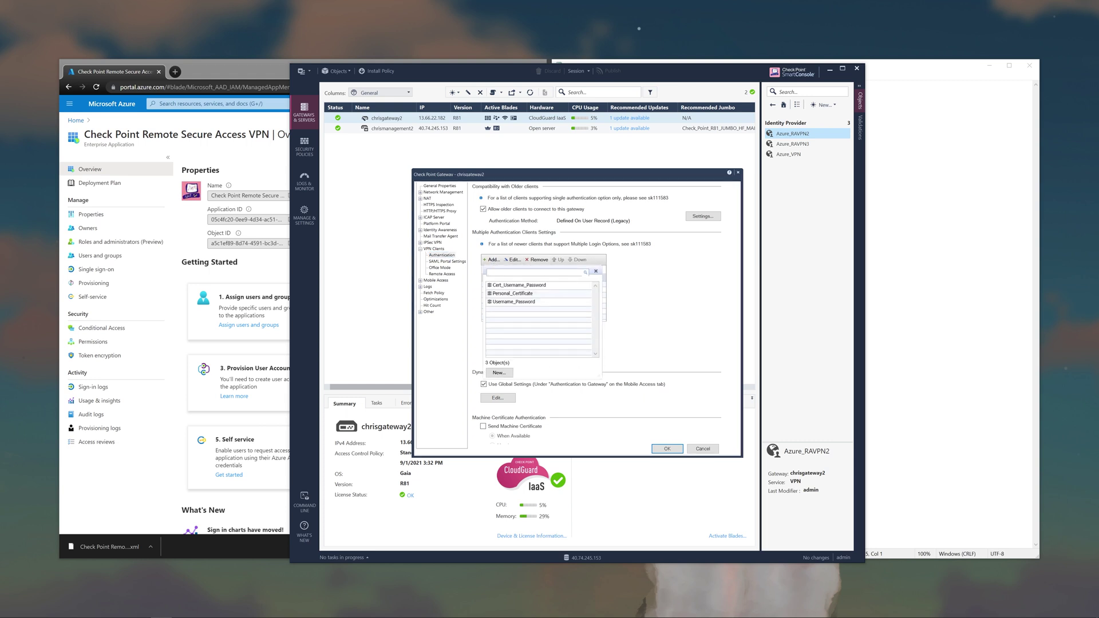
pyautogui.click(498, 373)
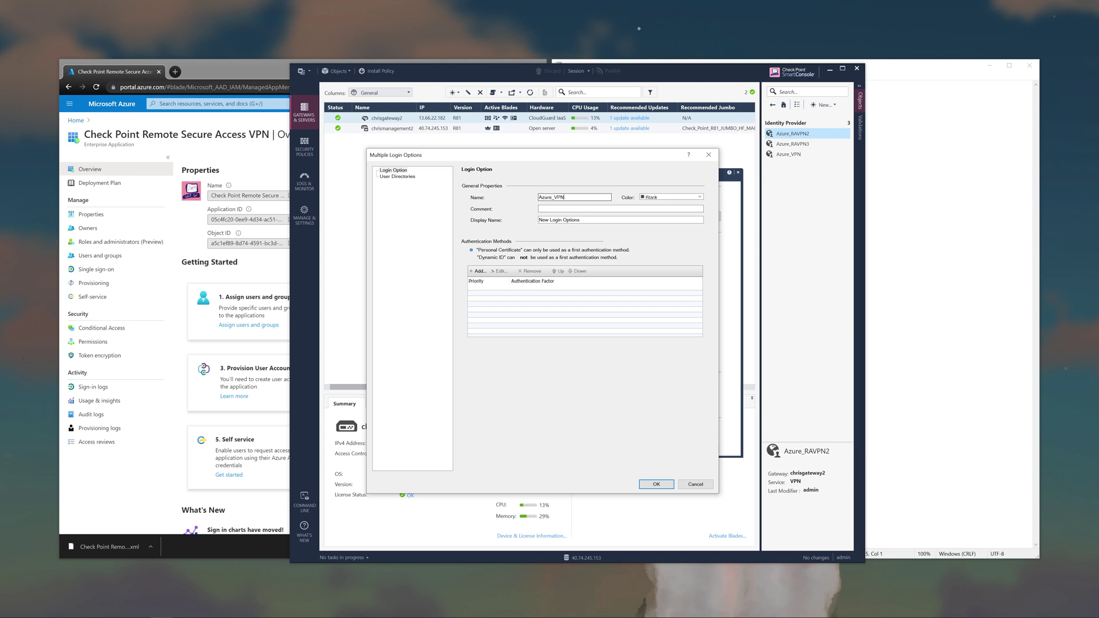
# Name the login option Azure_VPN and give it an Azure_VPN identity-provider authentication factor
pyautogui.press('Tab')
pyautogui.press('Tab')
pyautogui.write('Azure_VPN')
pyautogui.click(476, 273)
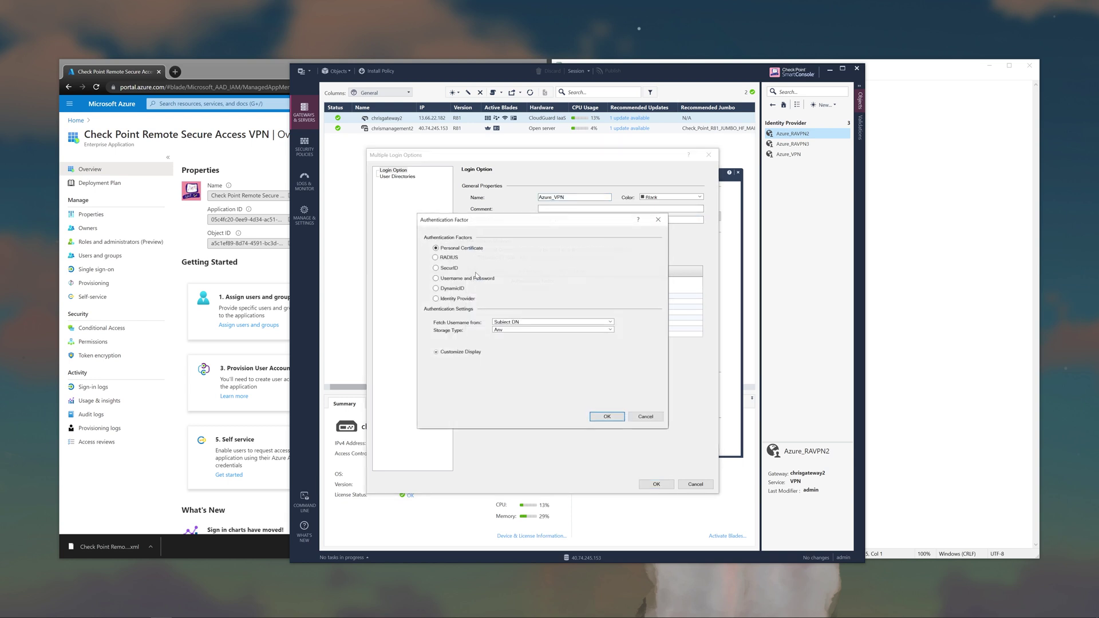
pyautogui.click(452, 299)
pyautogui.click(544, 327)
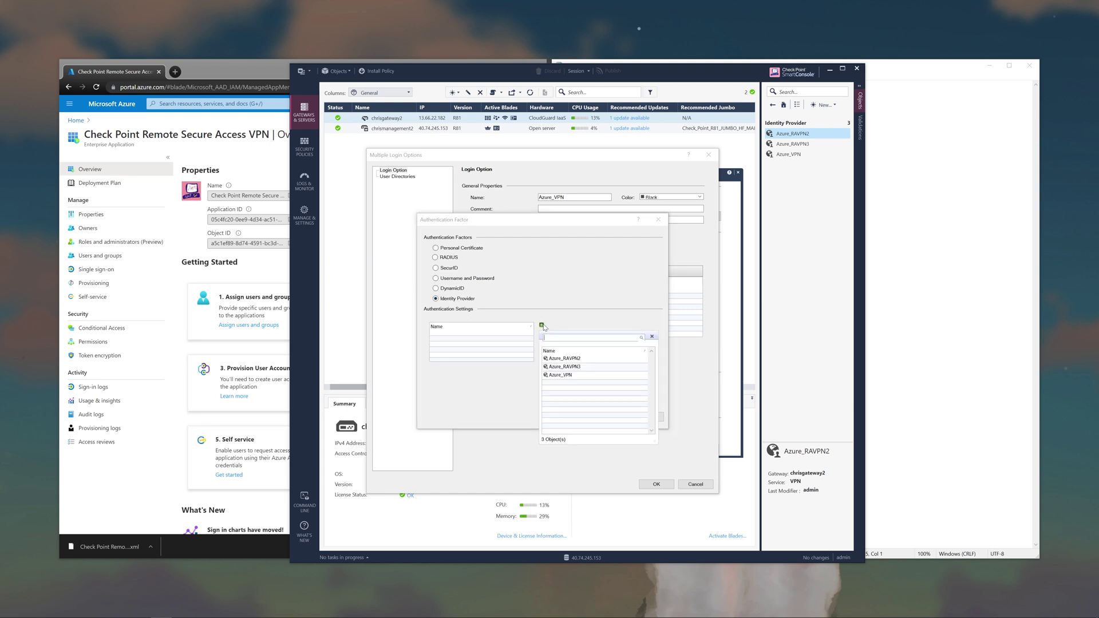
pyautogui.click(583, 377)
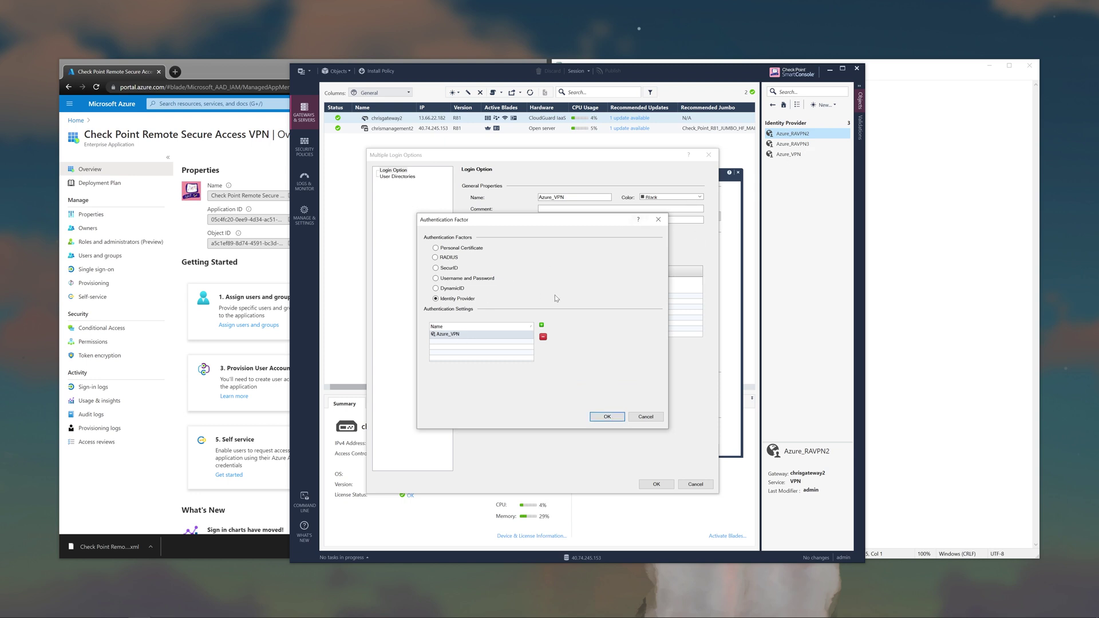
pyautogui.click(610, 419)
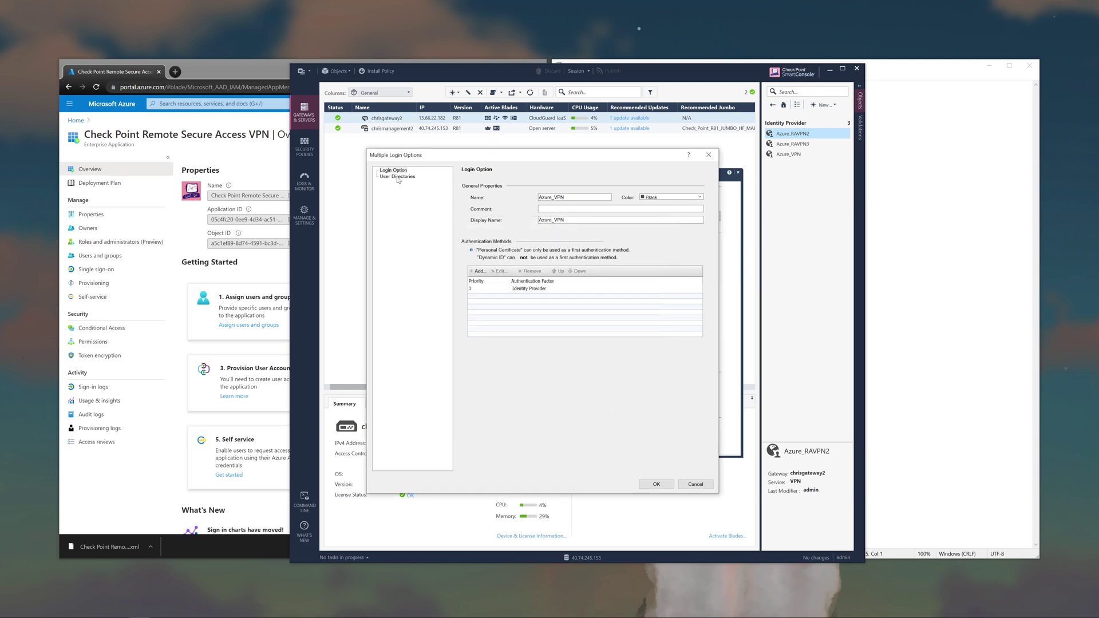
# Set user directories to manual with external user profiles, save, and remove the old AzureAD option
pyautogui.click(398, 177)
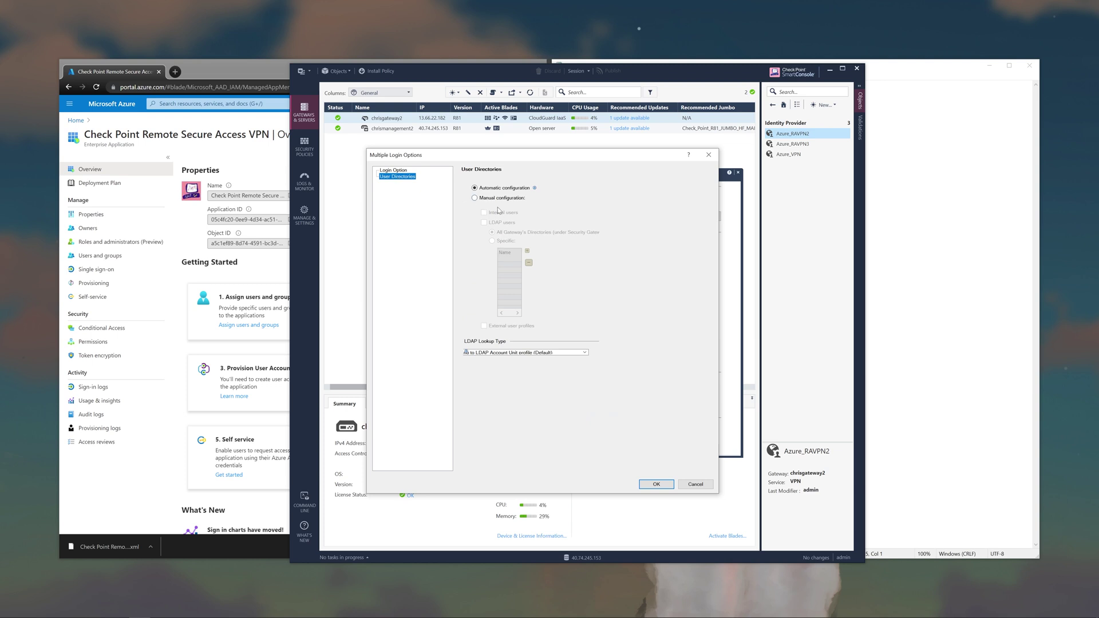
pyautogui.click(500, 199)
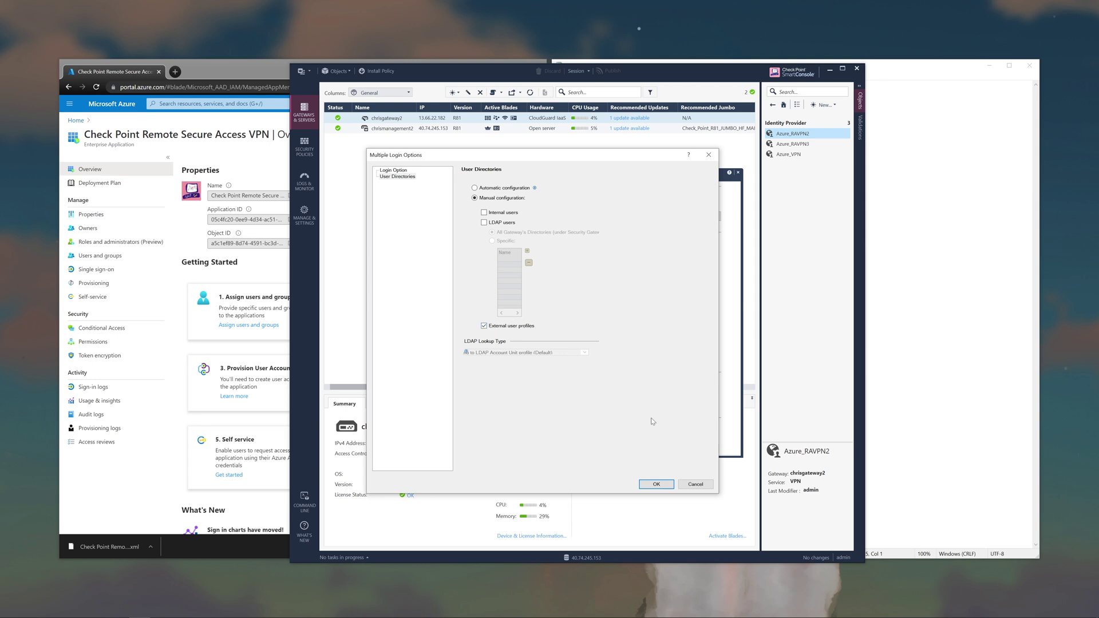
pyautogui.click(656, 484)
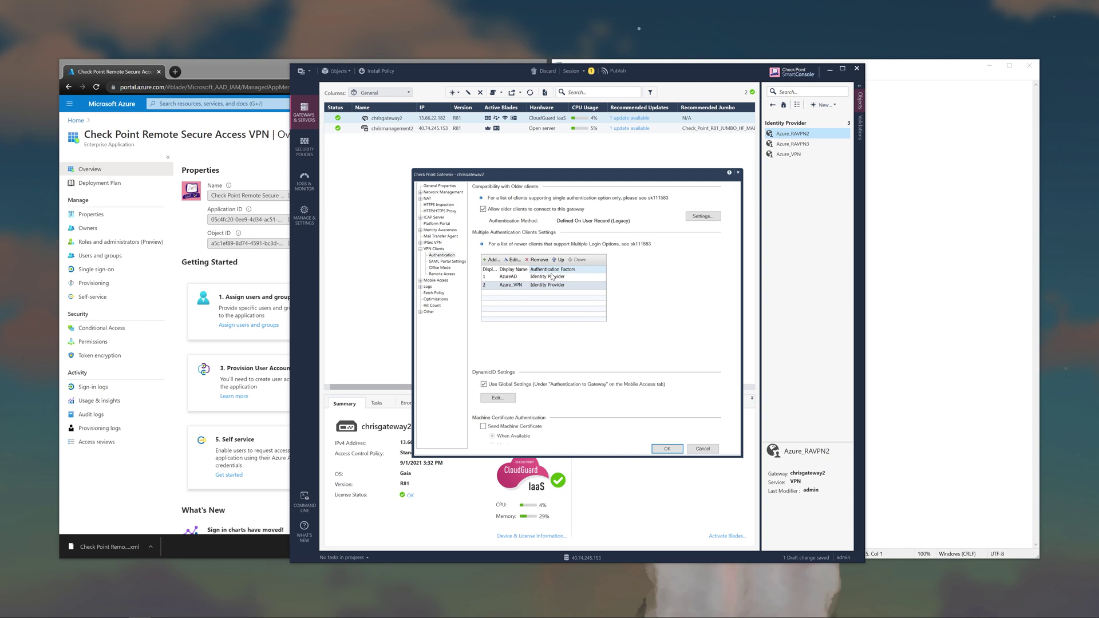
pyautogui.click(538, 259)
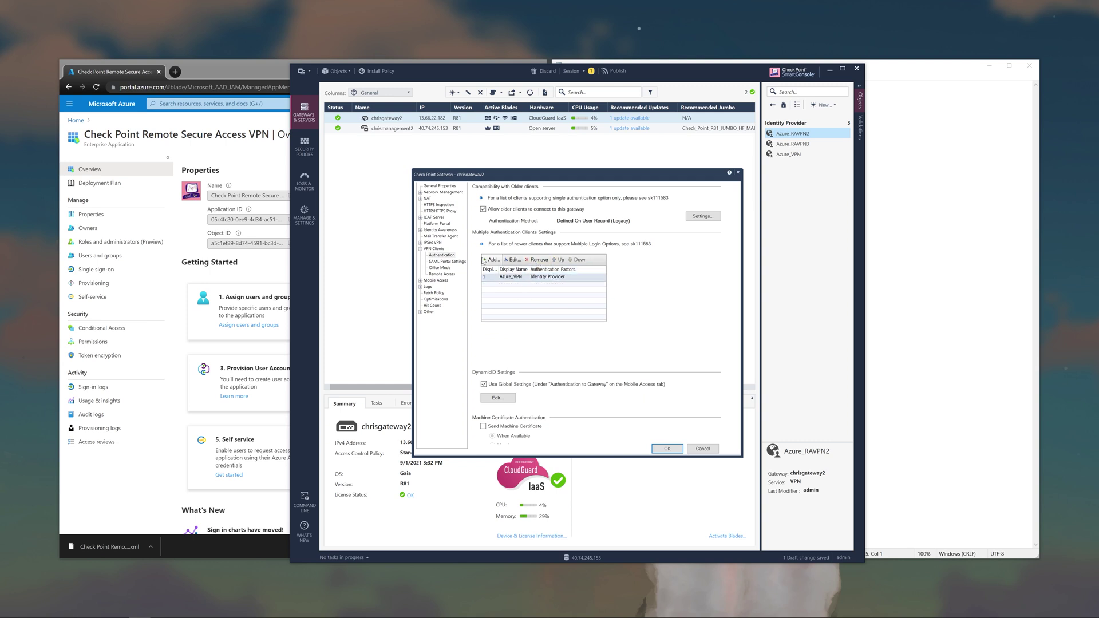
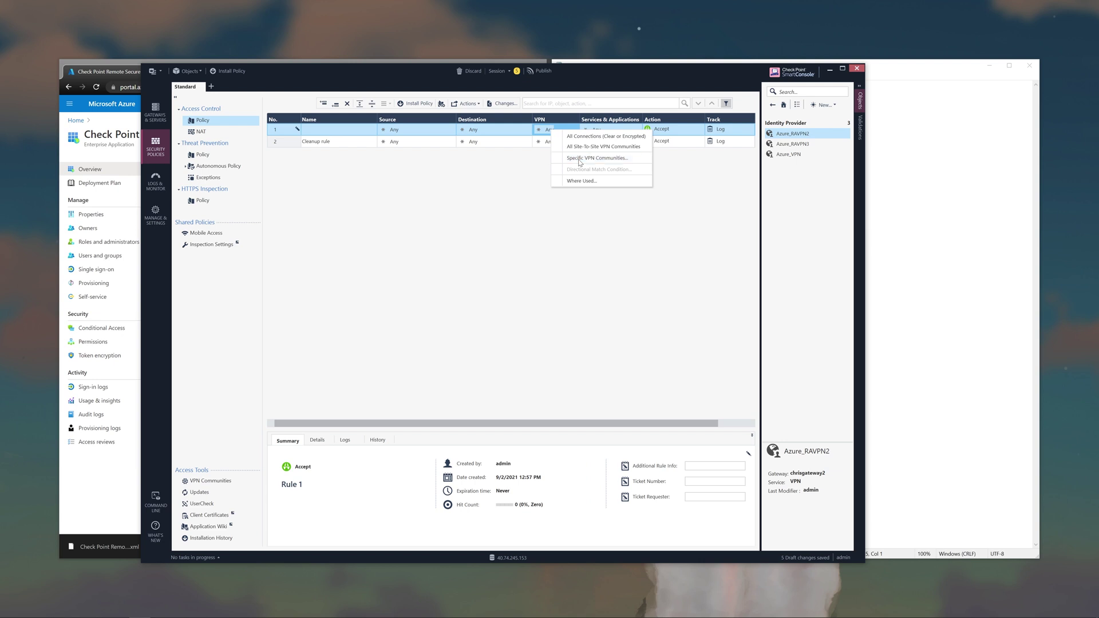
# Restrict Rule 1's VPN column to the RemoteAccess community instead of Any
pyautogui.click(580, 161)
pyautogui.click(590, 173)
pyautogui.click(518, 187)
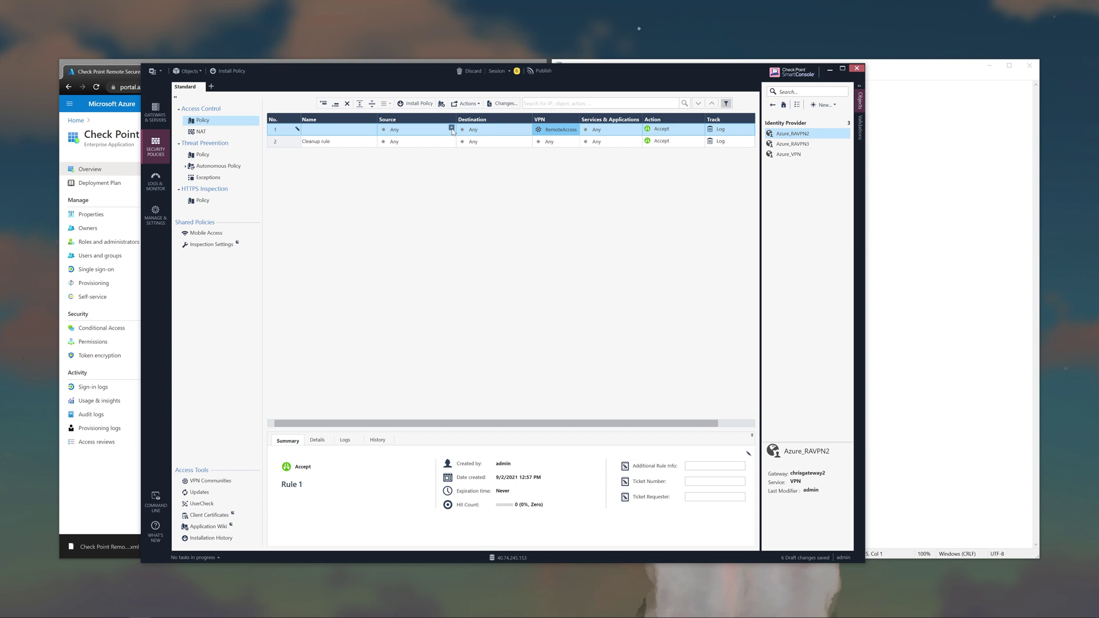
pyautogui.click(451, 128)
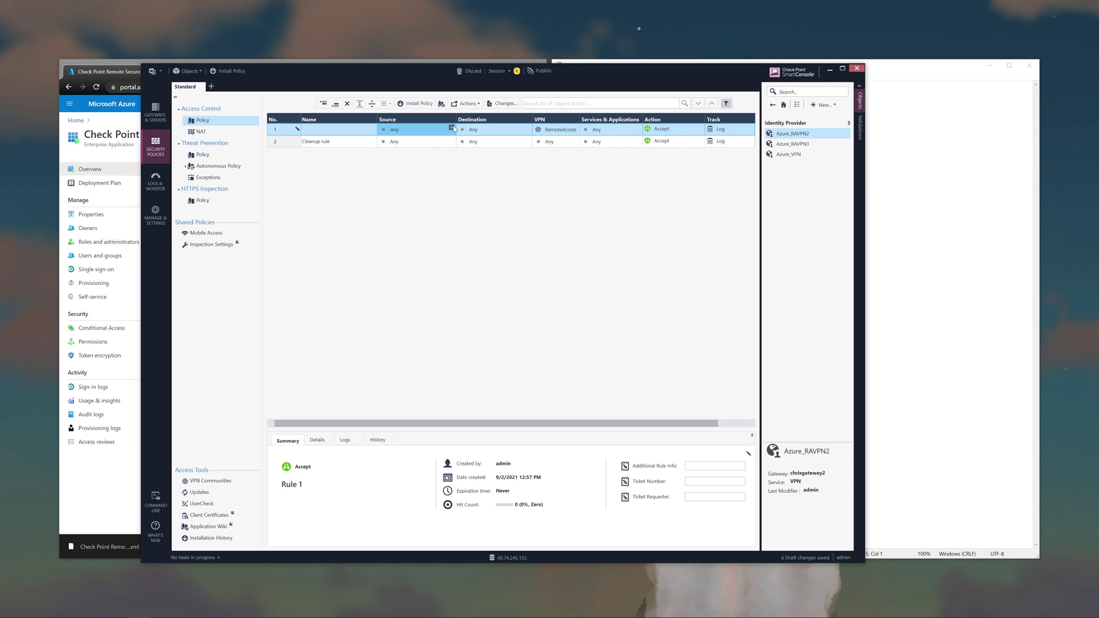
# Create a new access role named Azure_Access as Rule 1's source
pyautogui.click(677, 142)
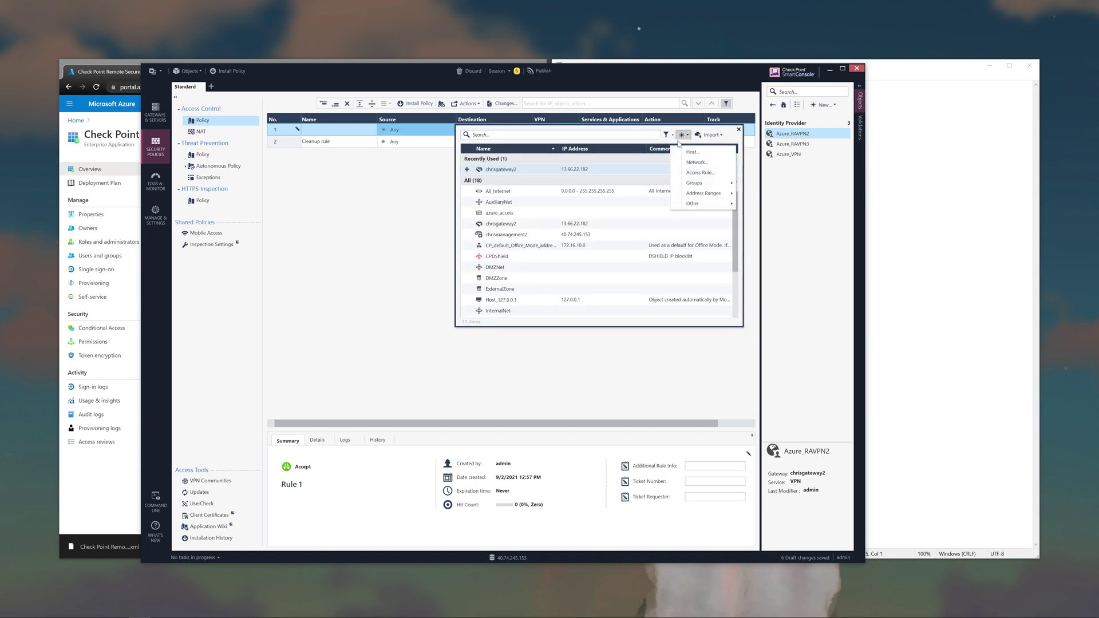
pyautogui.moveTo(705, 204)
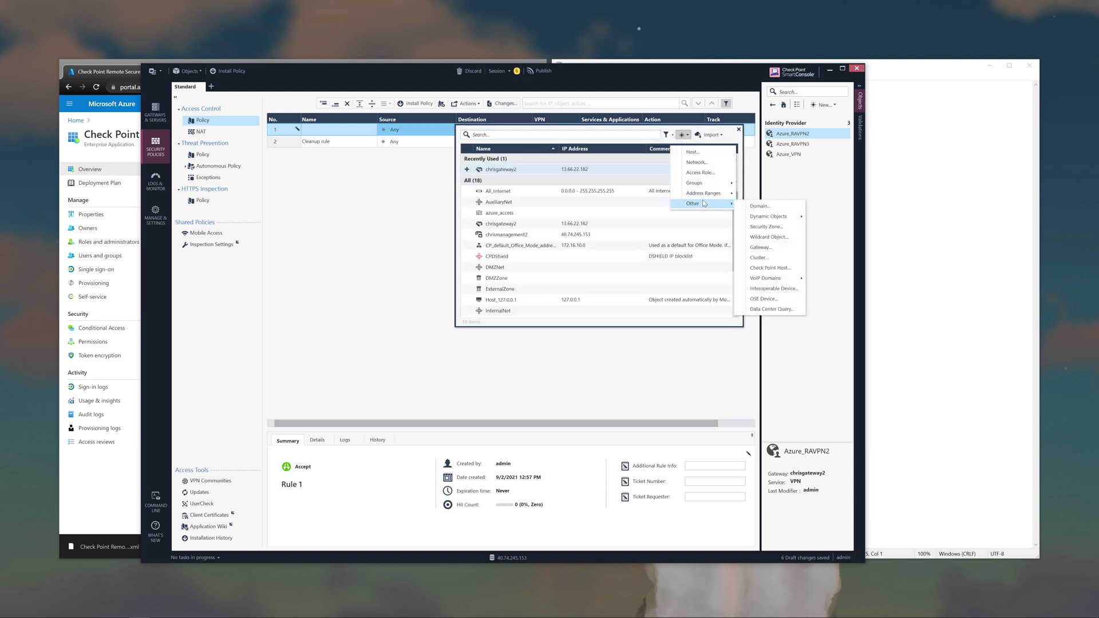
pyautogui.click(702, 173)
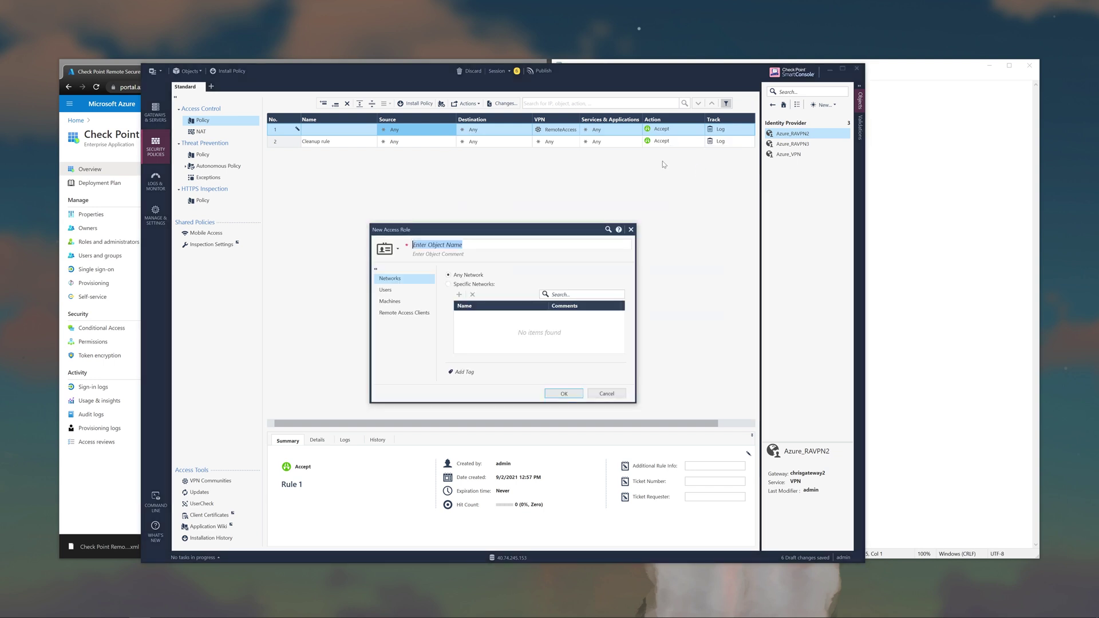
pyautogui.write('Azure_Access')
# Limit the Azure_Access role to the Test group from Azure IDP and save it
pyautogui.click(402, 291)
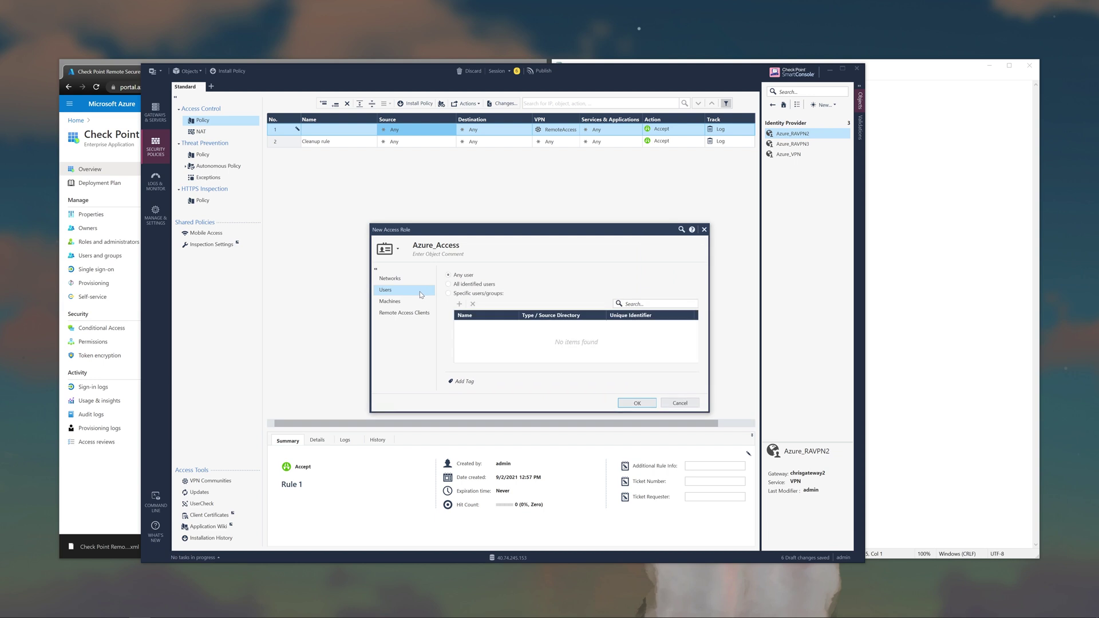
pyautogui.click(449, 294)
pyautogui.click(460, 304)
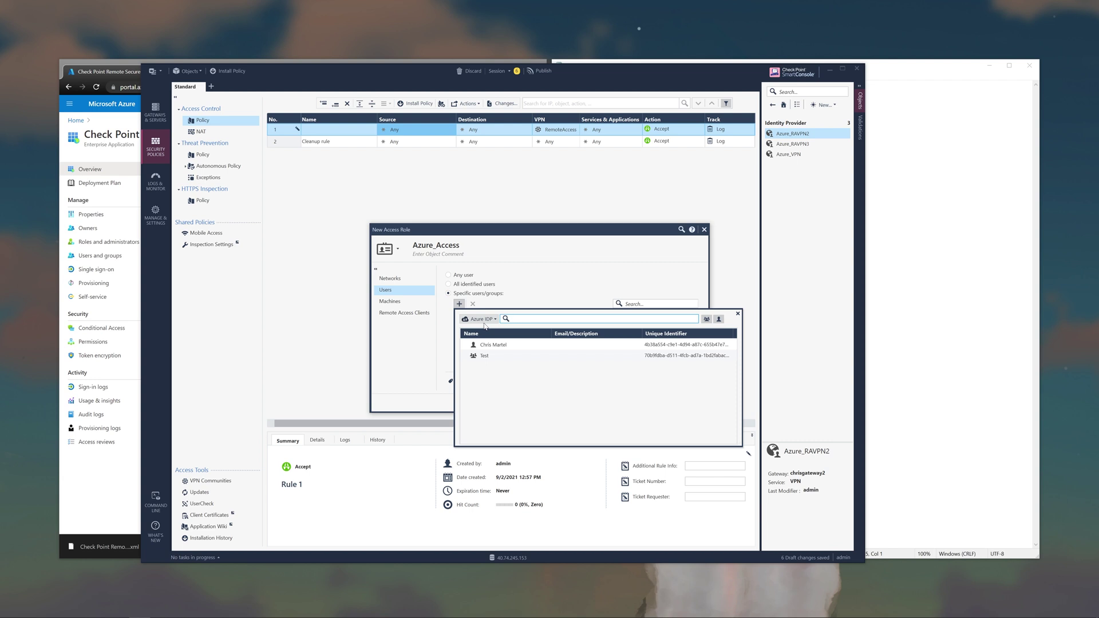
pyautogui.click(466, 356)
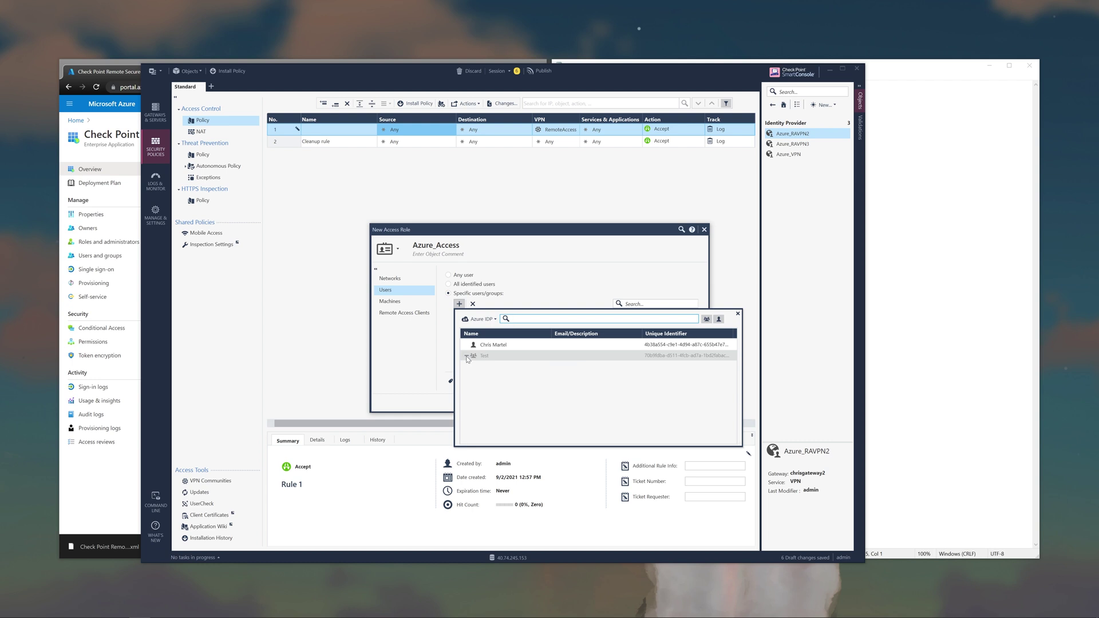
pyautogui.click(565, 295)
pyautogui.click(635, 402)
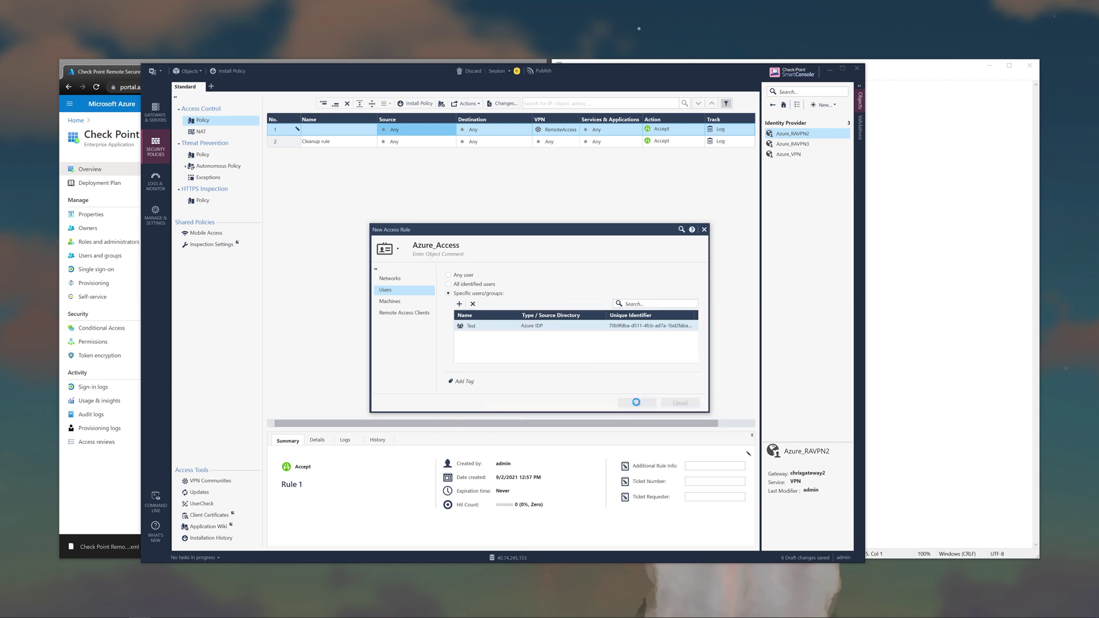
# Rename Rule 1 to 'Azure Access' and publish the session's changes
pyautogui.doubleClick(343, 133)
pyautogui.write('Azure Access')
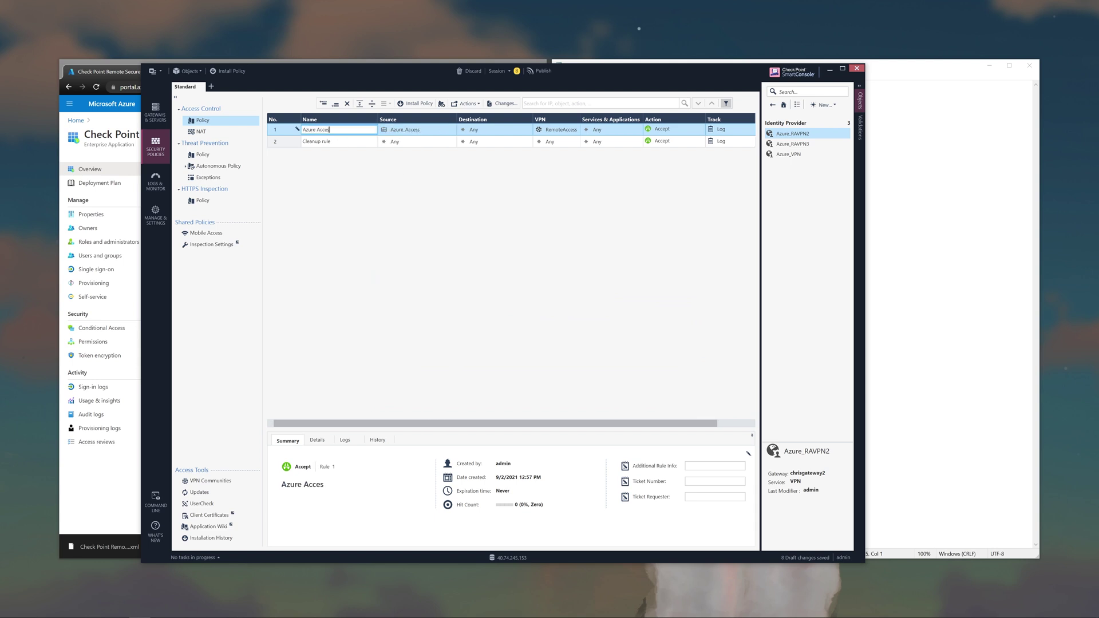
pyautogui.click(543, 71)
pyautogui.click(550, 374)
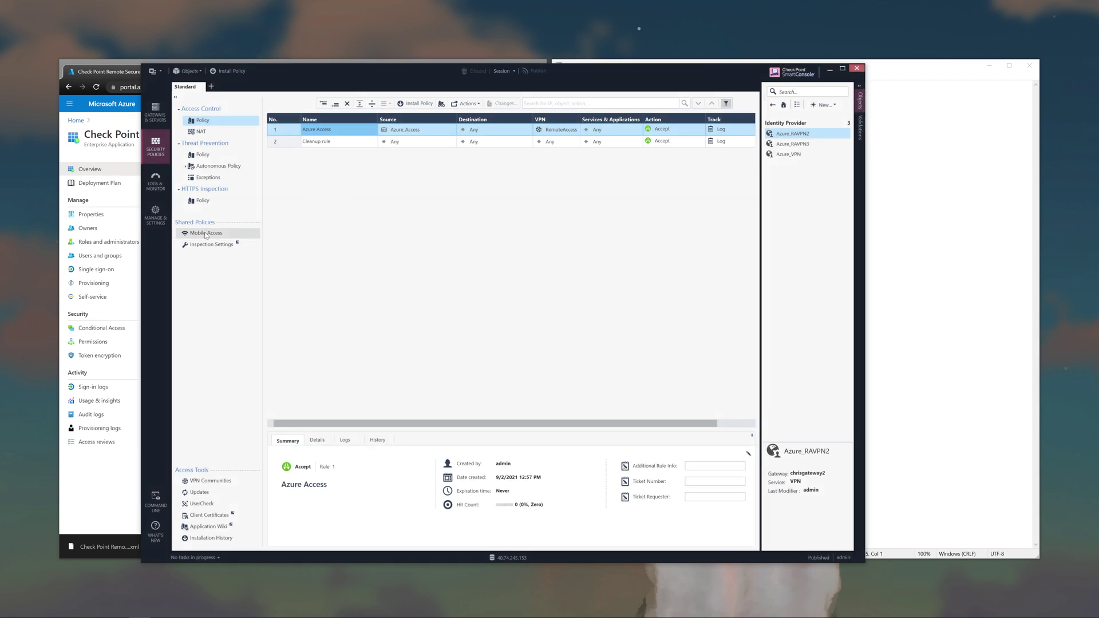
# Open the Mobile Access shared policy and expand External User Profiles under Users
pyautogui.click(206, 234)
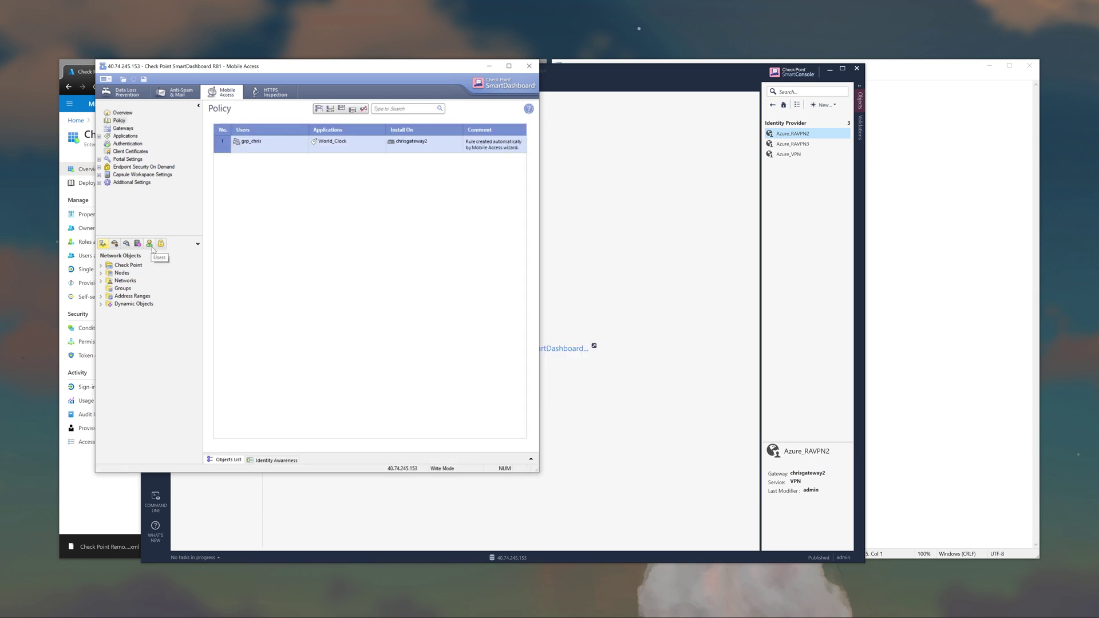
pyautogui.click(150, 244)
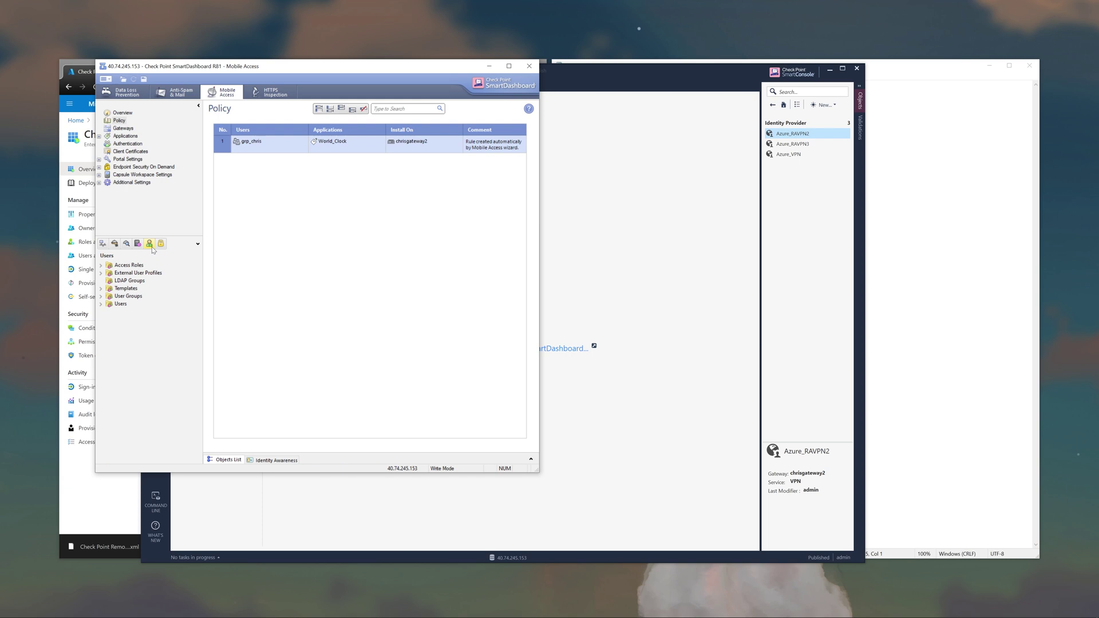
pyautogui.click(101, 273)
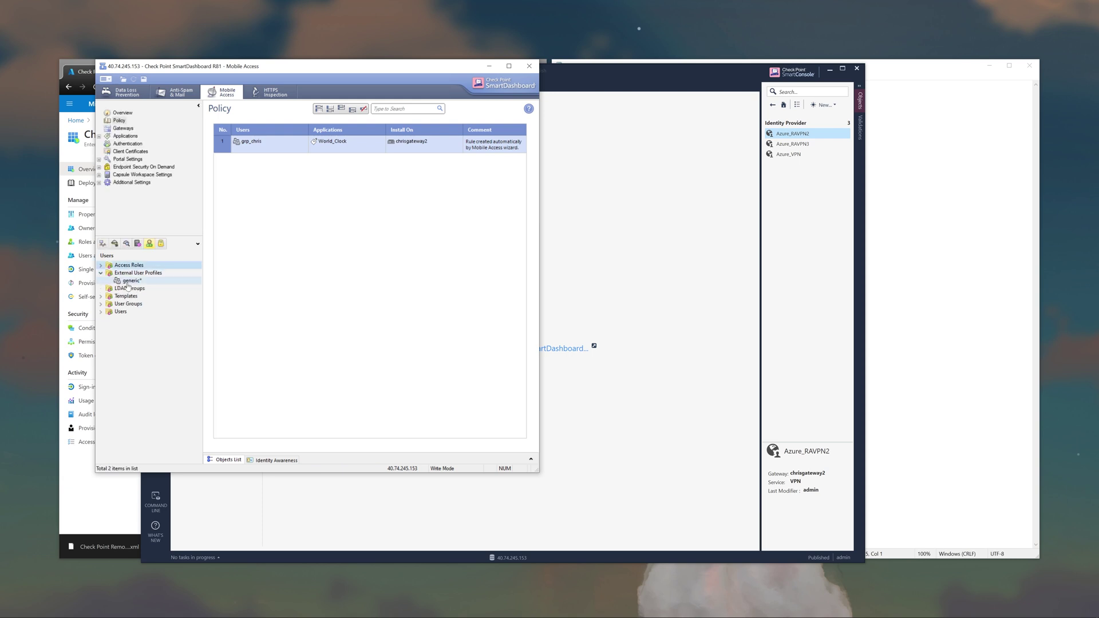
# Attempt a Match all users external profile, dismiss the already-exists warning, and save
pyautogui.rightClick(142, 275)
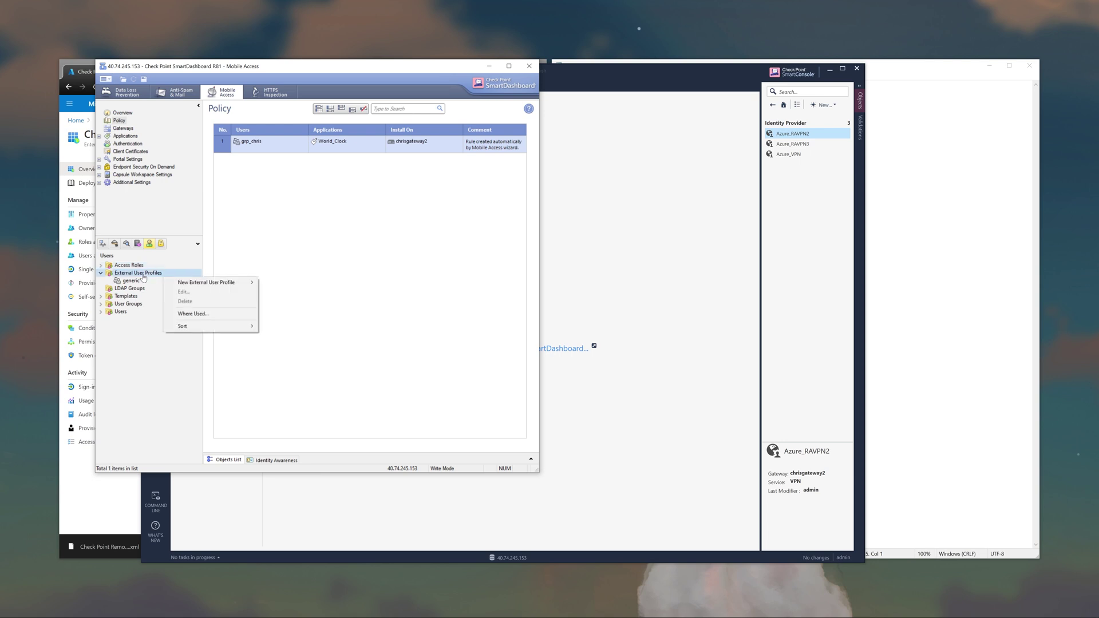
pyautogui.moveTo(193, 287)
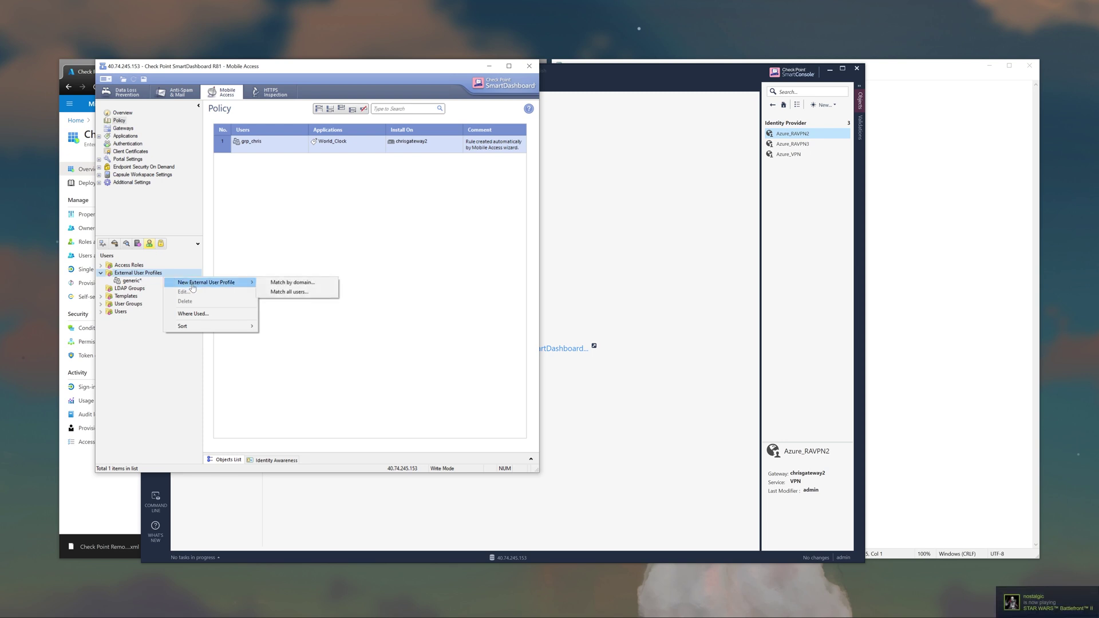
pyautogui.click(279, 293)
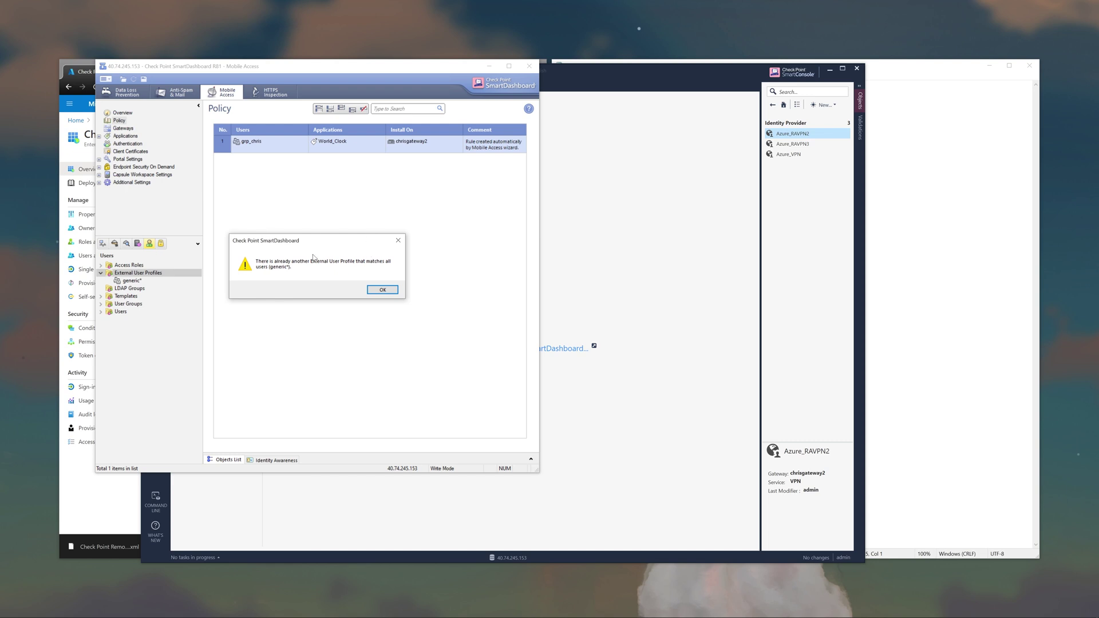
pyautogui.click(378, 289)
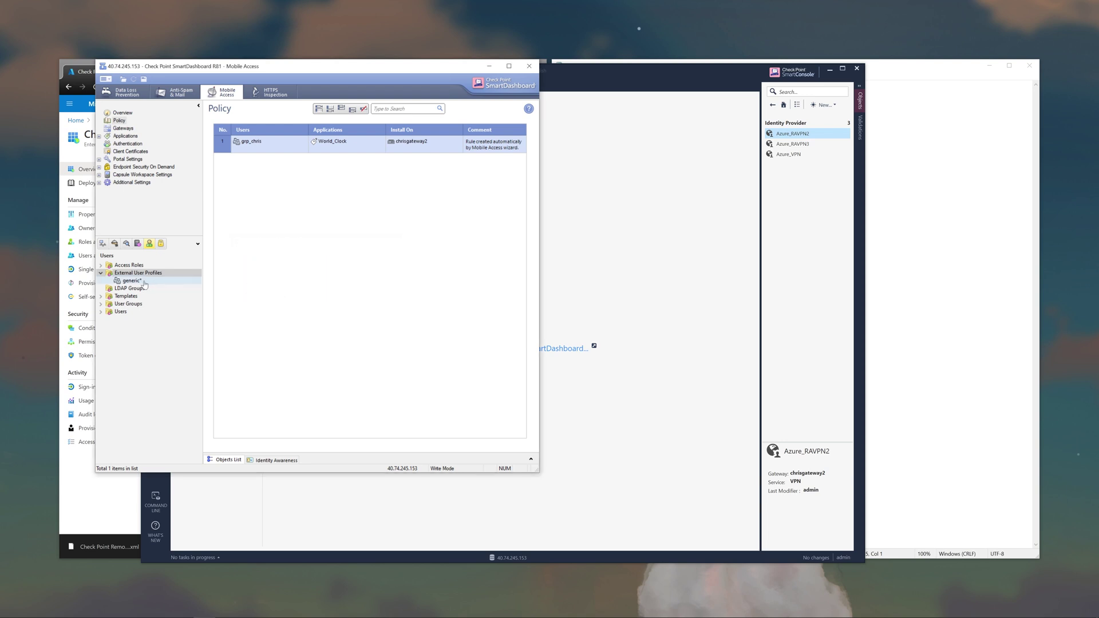
pyautogui.click(143, 79)
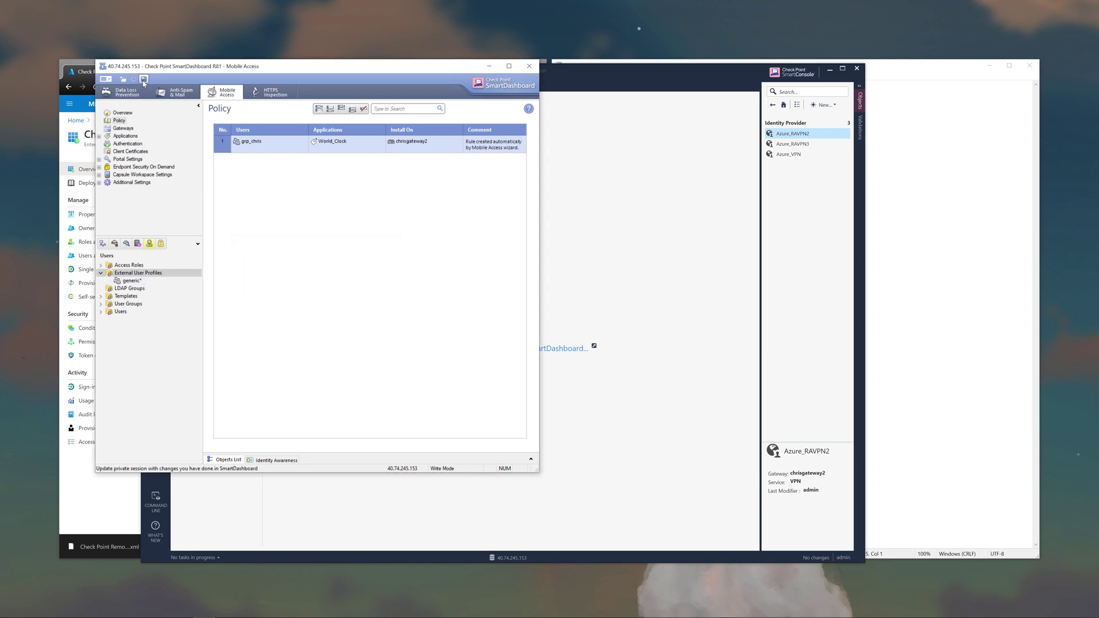
# Close SmartDashboard, switch to the Gateways & Servers view, and bring WinSCP forward
pyautogui.click(529, 65)
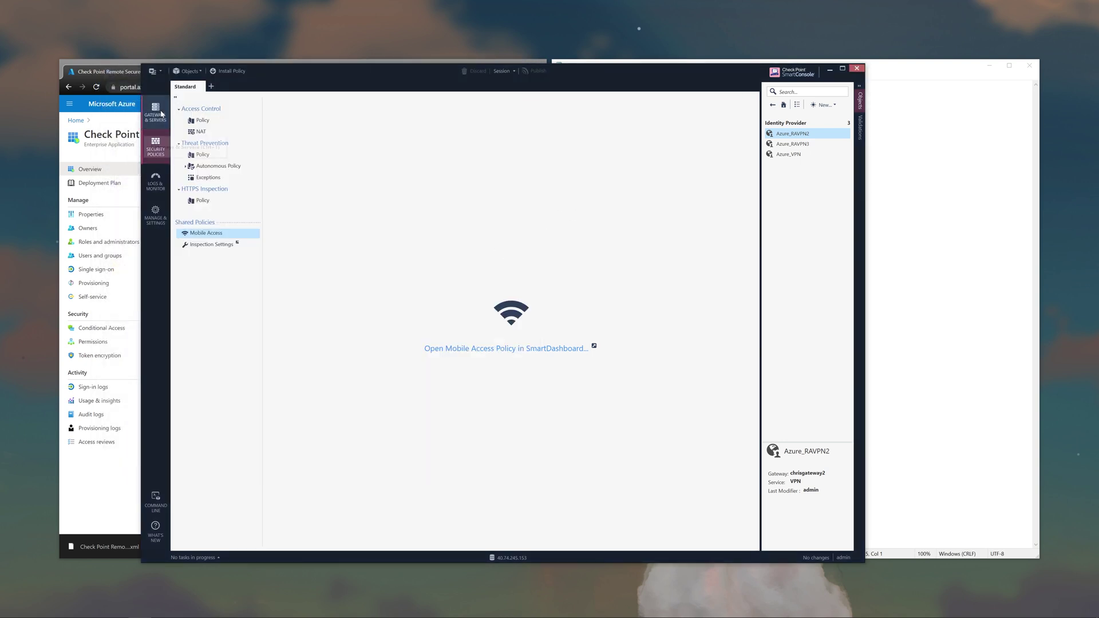
pyautogui.click(159, 113)
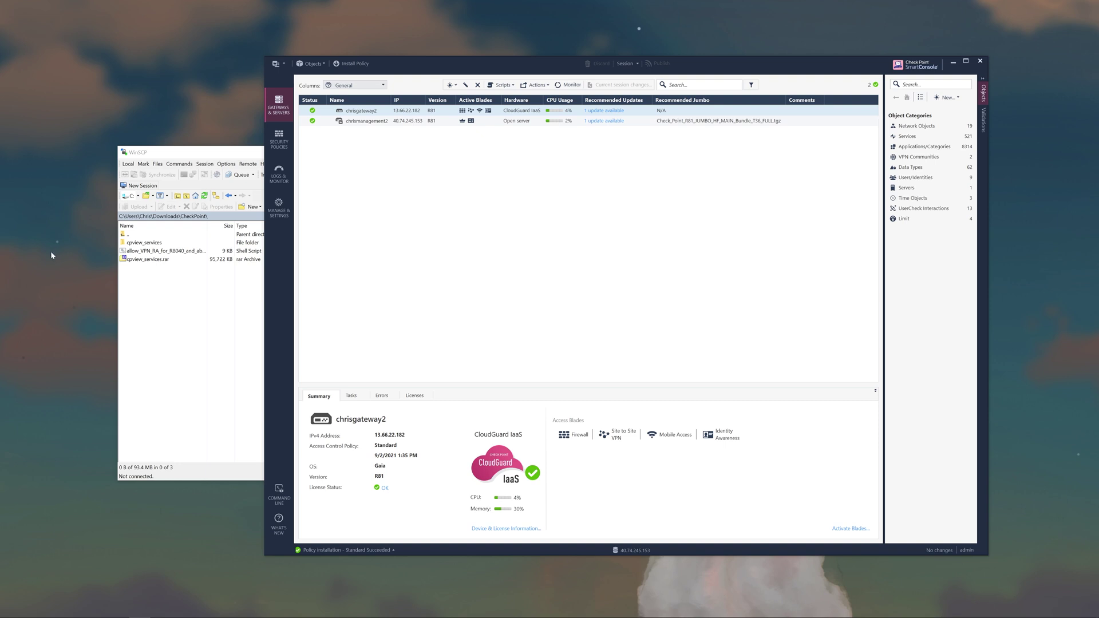
pyautogui.click(175, 309)
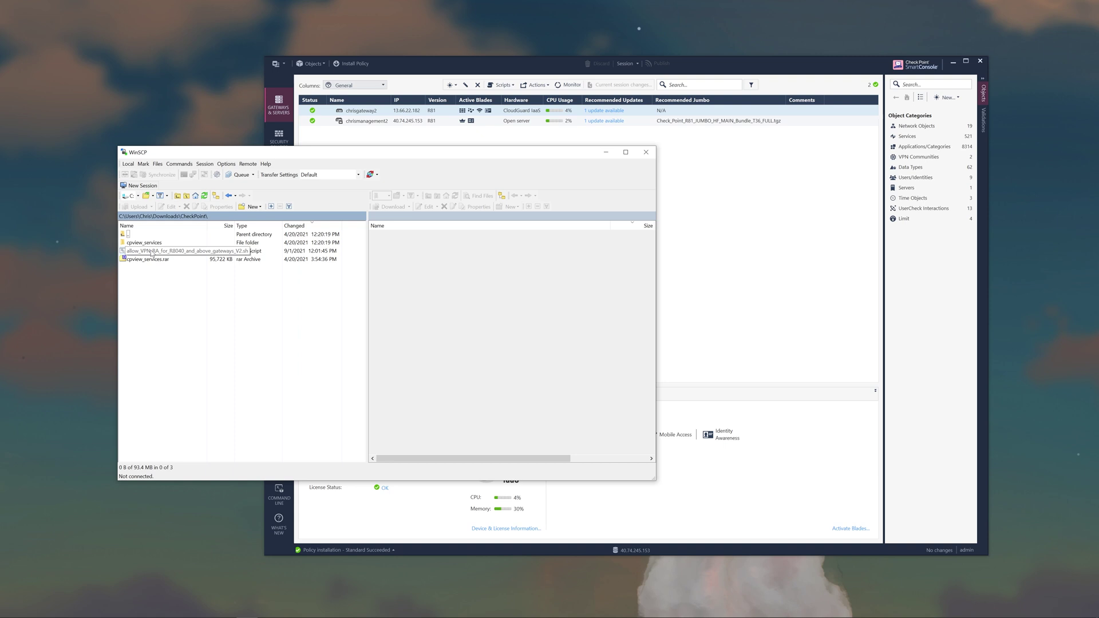
# Connect WinSCP over SCP to 40.74.245.153 using the server's login credentials
pyautogui.click(142, 186)
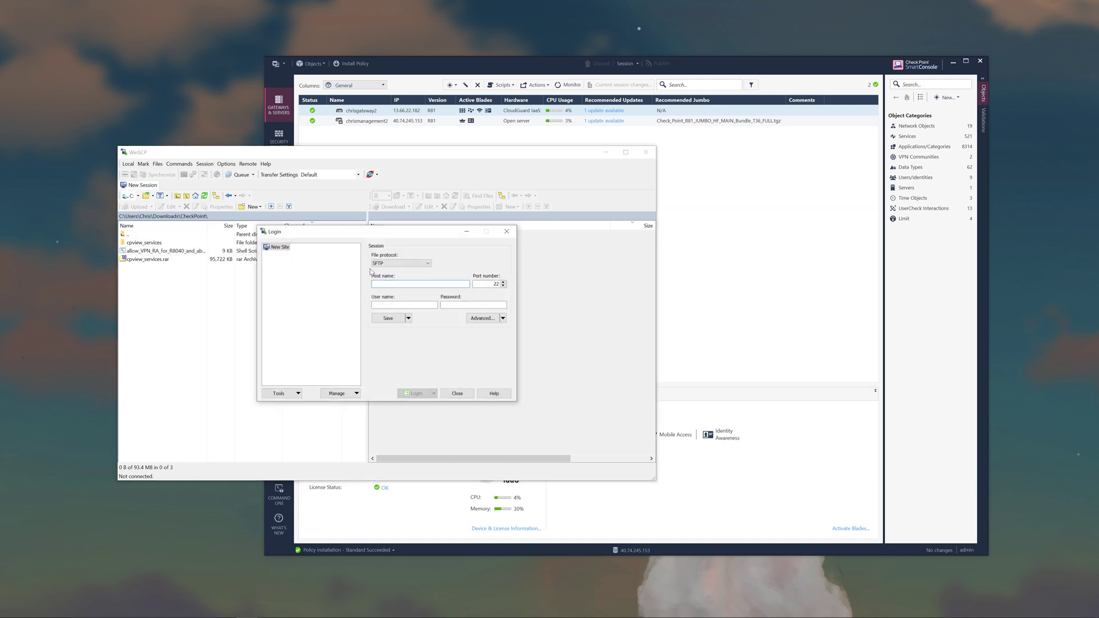
pyautogui.click(401, 263)
pyautogui.click(393, 275)
pyautogui.write('40.74.245.153')
pyautogui.click(404, 305)
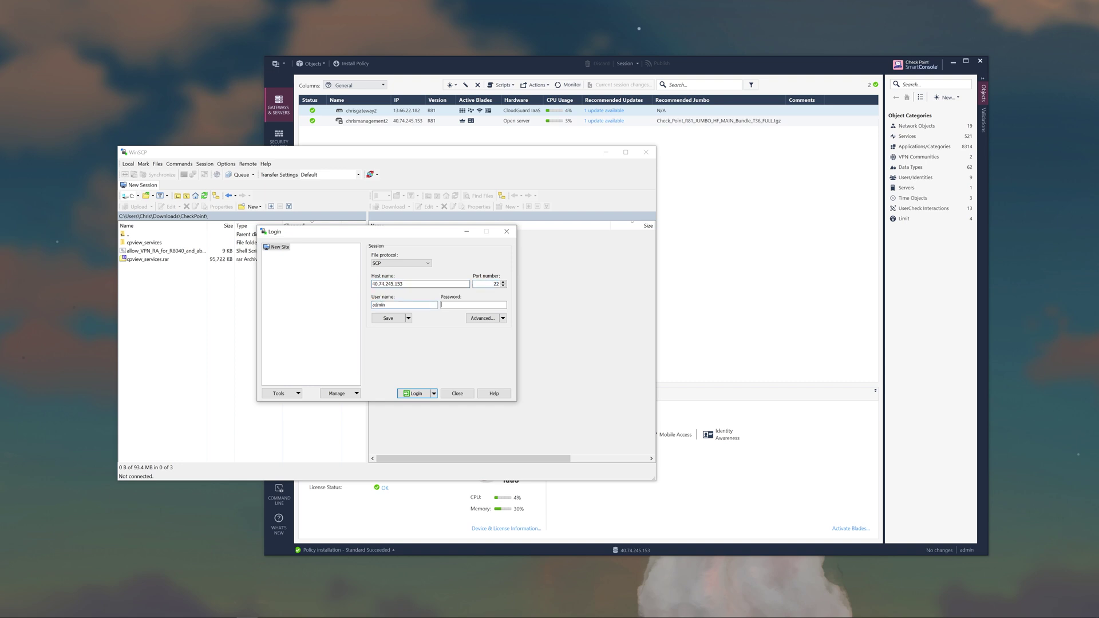
pyautogui.write('•••••••••••')
pyautogui.press('Return')
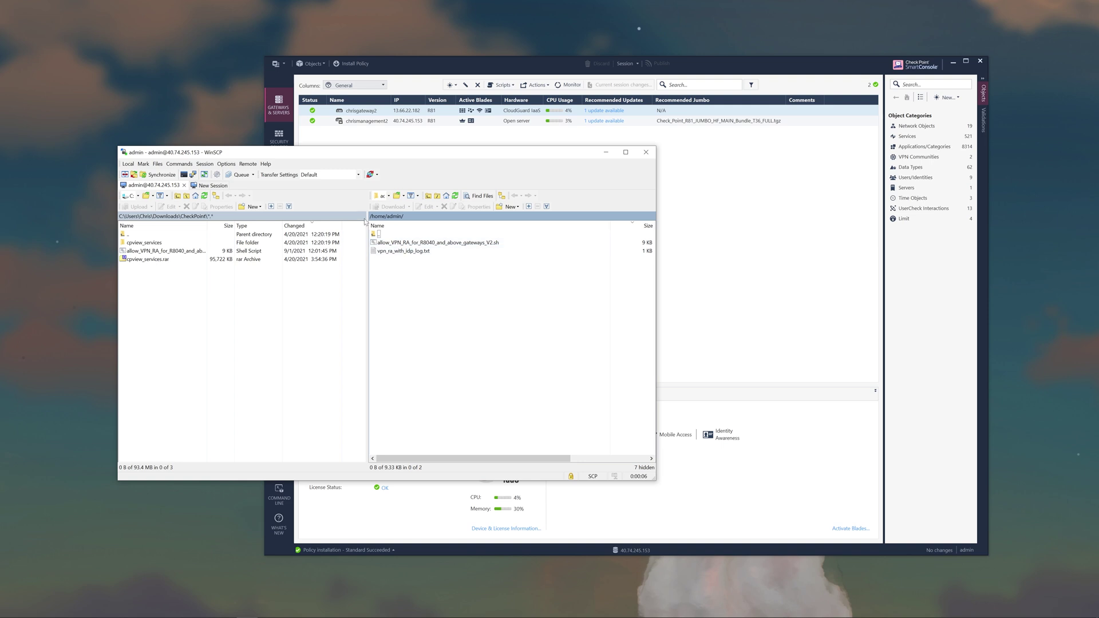
# Upload the allow_VPN_RA script to /home/admin/, overwriting the existing copy
pyautogui.click(166, 252)
pyautogui.moveTo(166, 251); pyautogui.dragTo(412, 283)
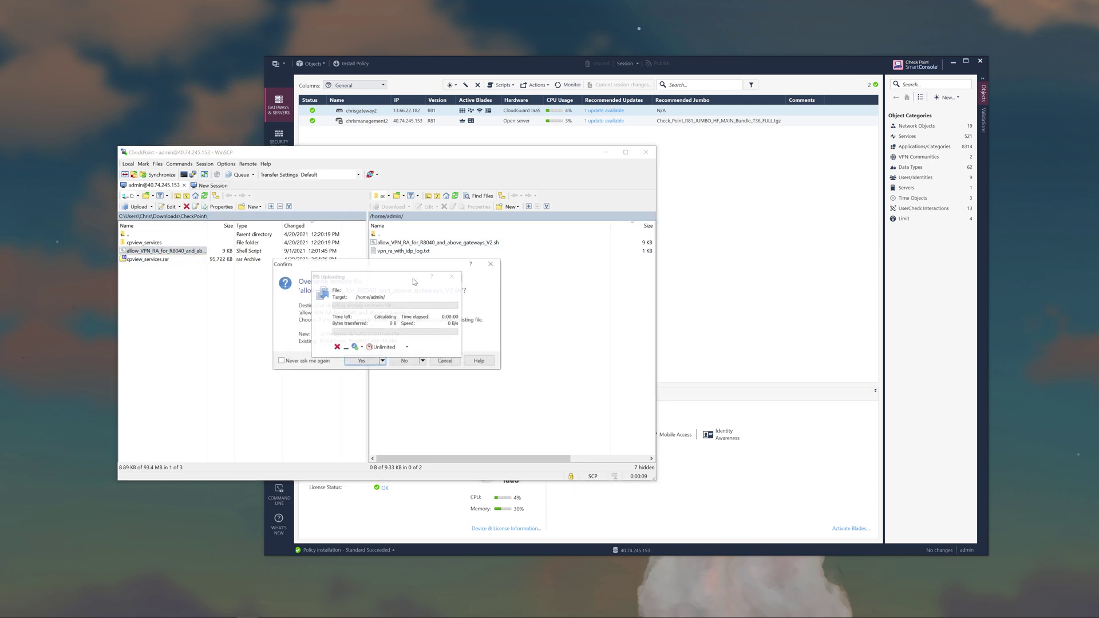
pyautogui.click(363, 361)
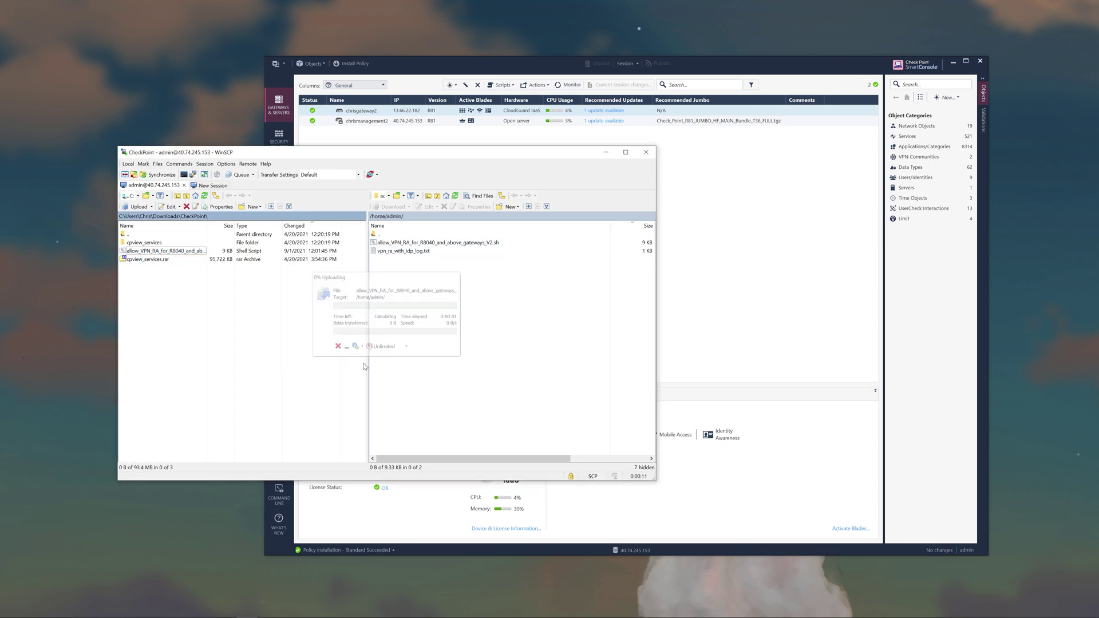
# Delete vpn_ra_with_idp_log.txt from the server's /home/admin/ folder
pyautogui.click(421, 254)
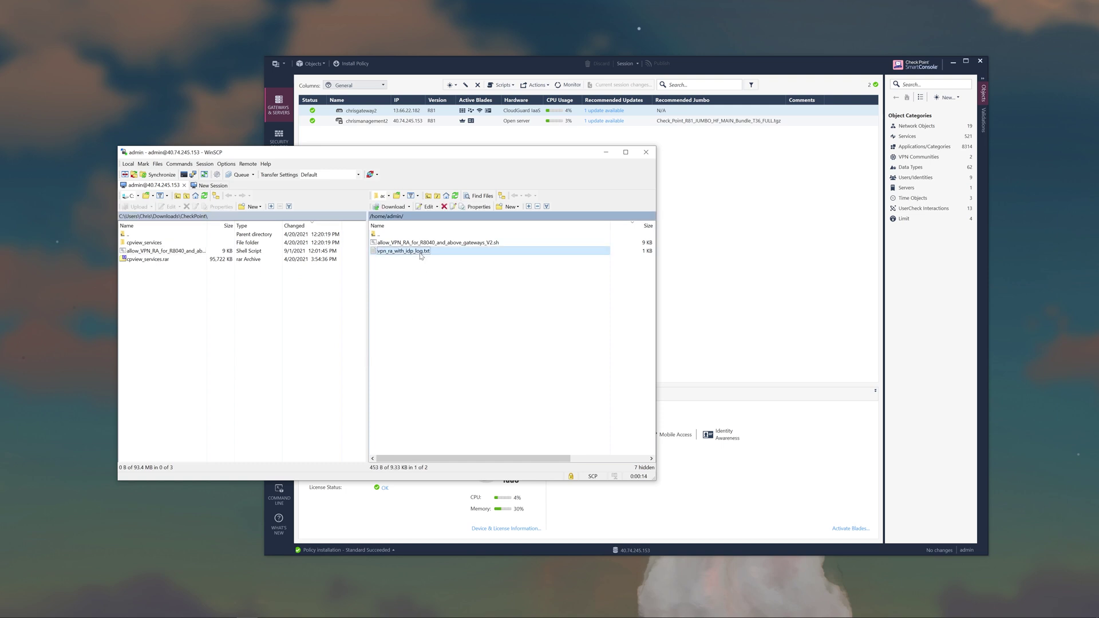
pyautogui.rightClick(421, 254)
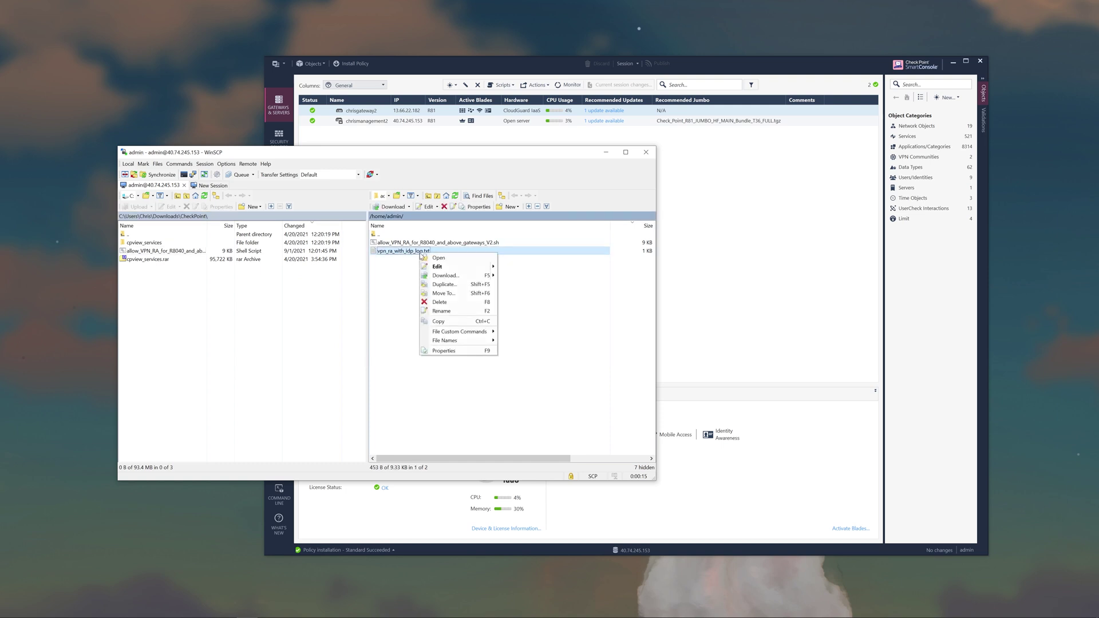
pyautogui.click(440, 302)
pyautogui.click(386, 336)
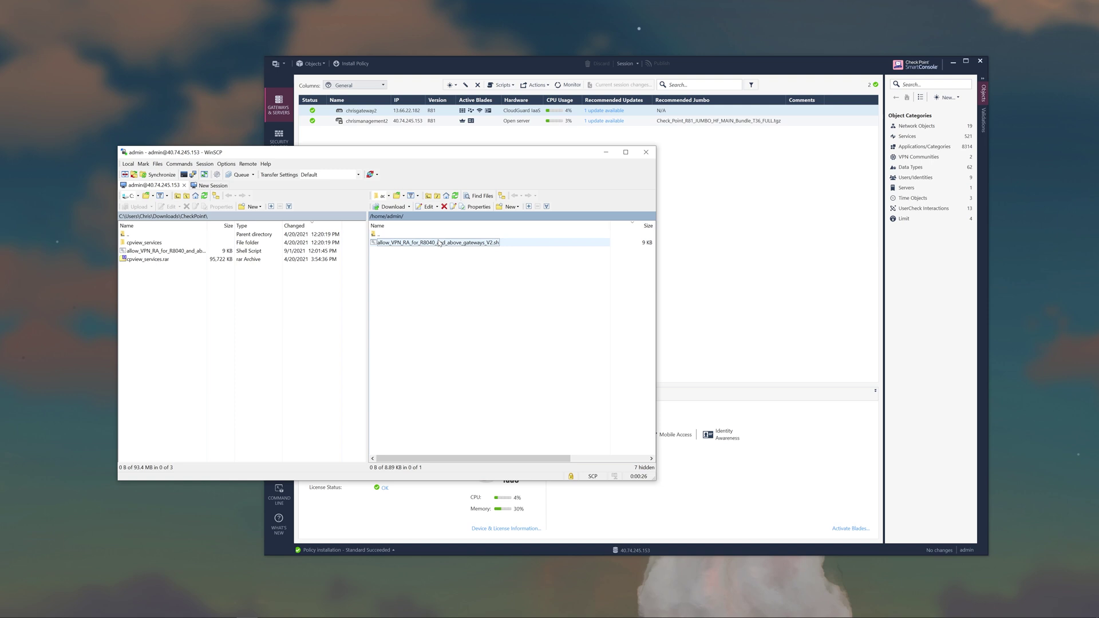
# Launch PuTTY from the Windows Start search
pyautogui.press('super')
pyautogui.write('putty')
pyautogui.press('Return')
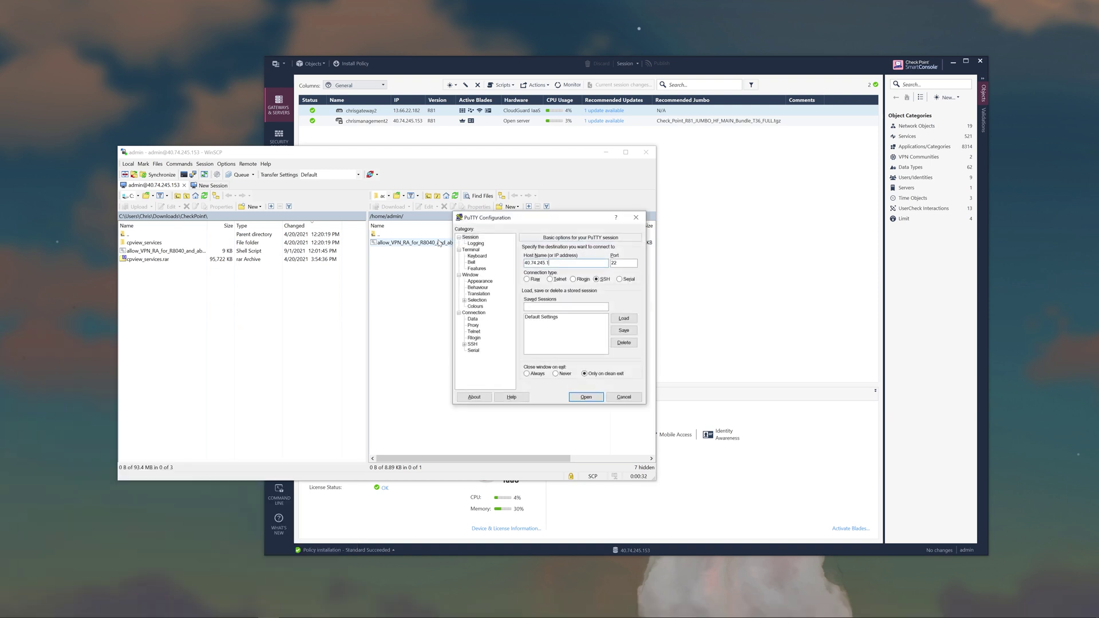
# Open the SSH session, log in as admin, and change to /home/admin/
pyautogui.press('Return')
pyautogui.write('admin')
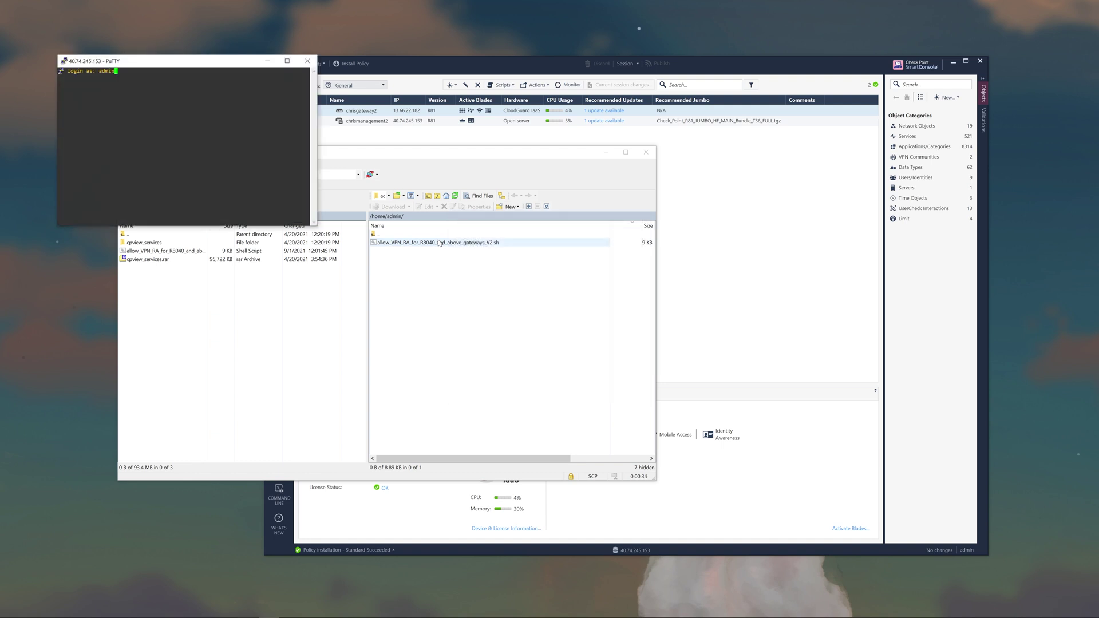
pyautogui.press('Return')
pyautogui.press('Return')
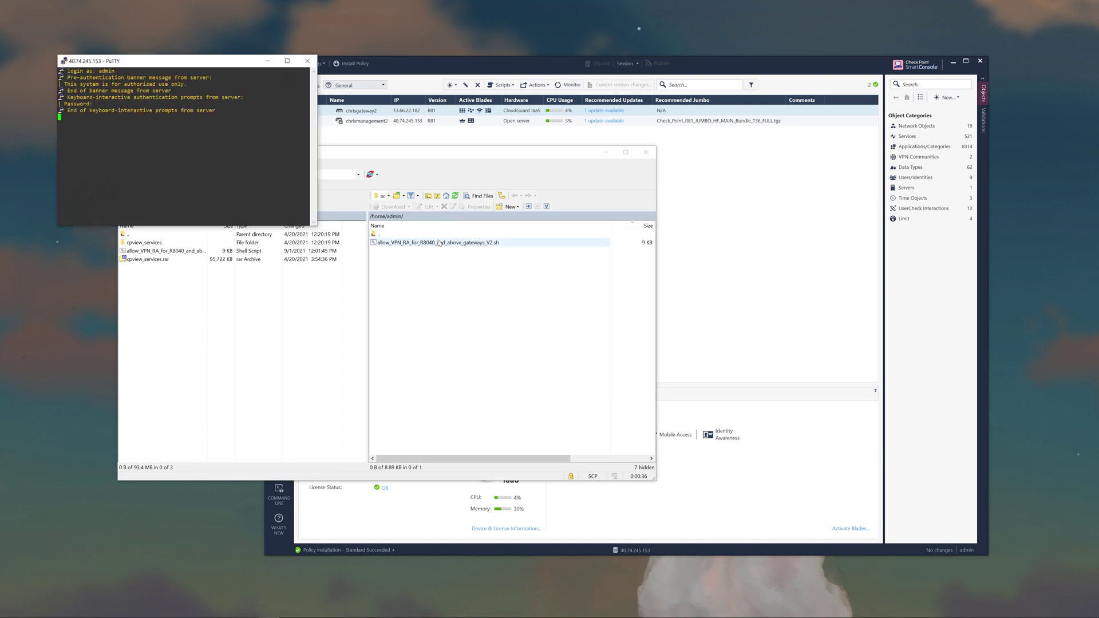
pyautogui.write('cd /home')
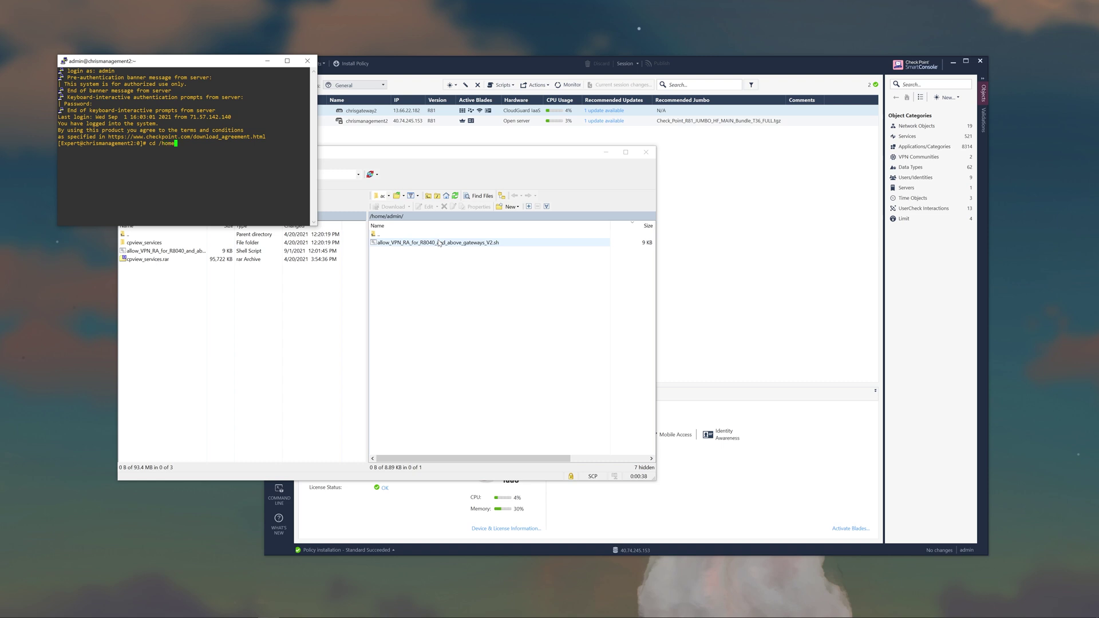
pyautogui.write('/admin/')
pyautogui.press('Return')
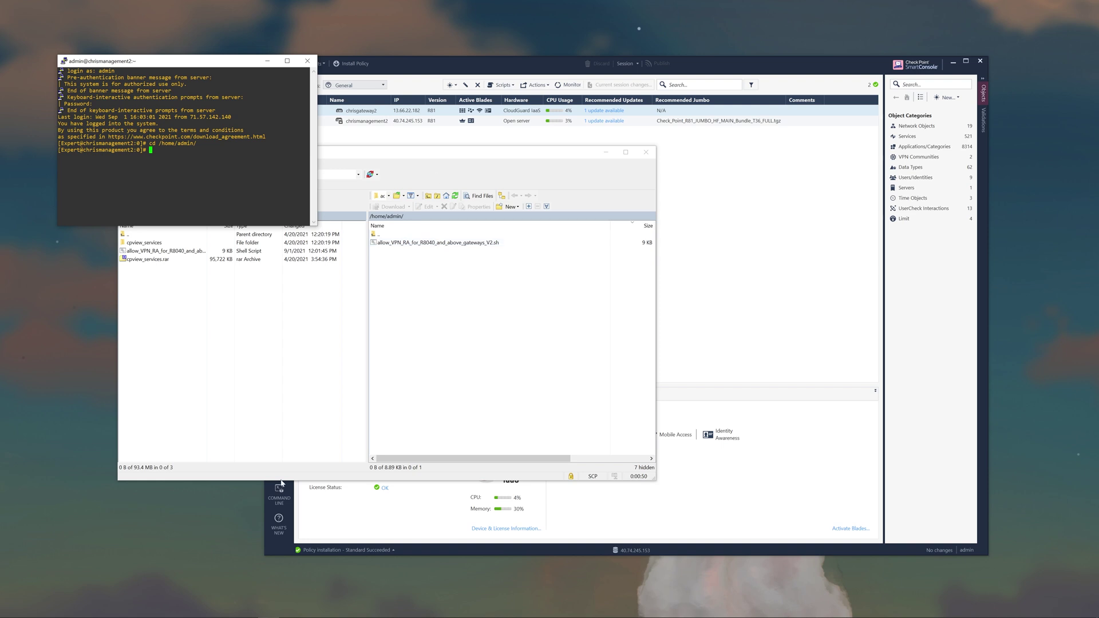
# Copy the chmod command from the SAML guide's step h) and move the PDF beside the terminal
pyautogui.moveTo(97, 610)
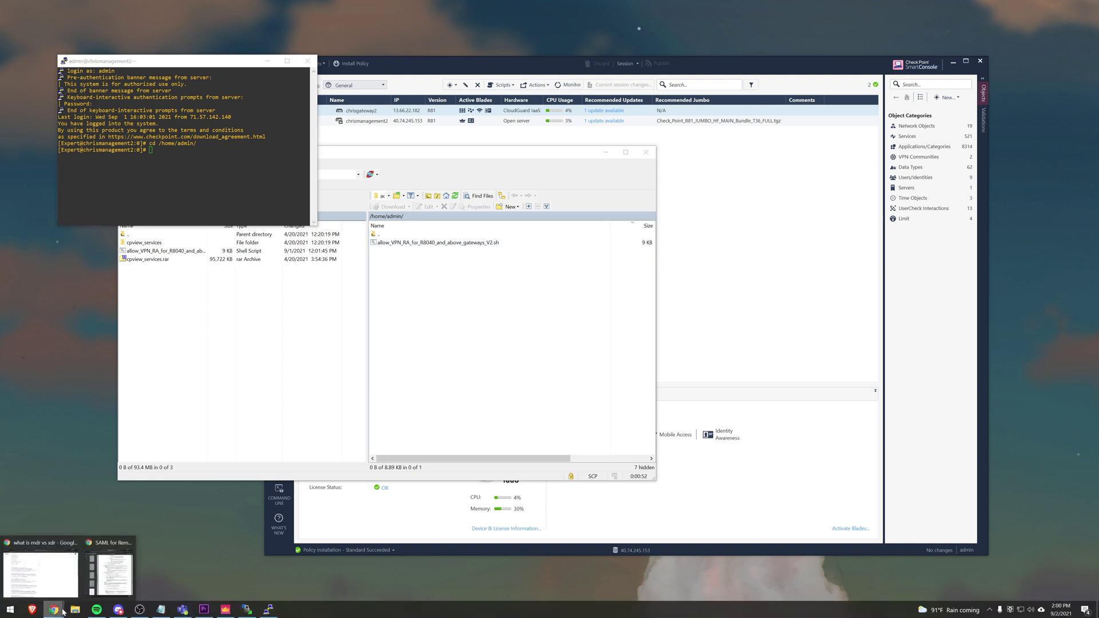
pyautogui.click(101, 587)
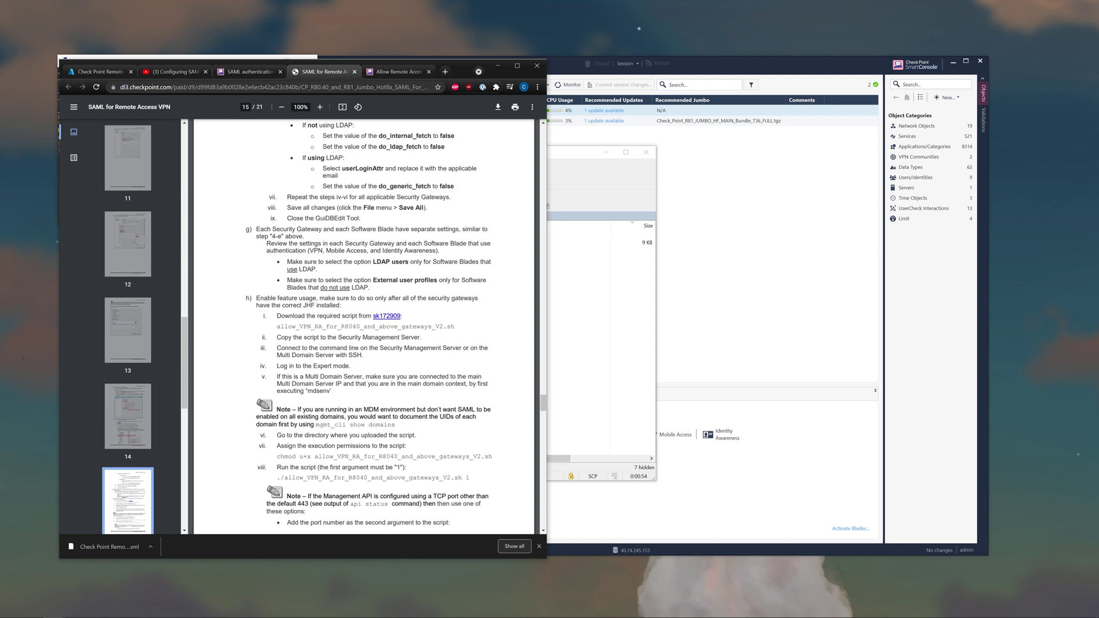
pyautogui.scroll(-3, 364, 329)
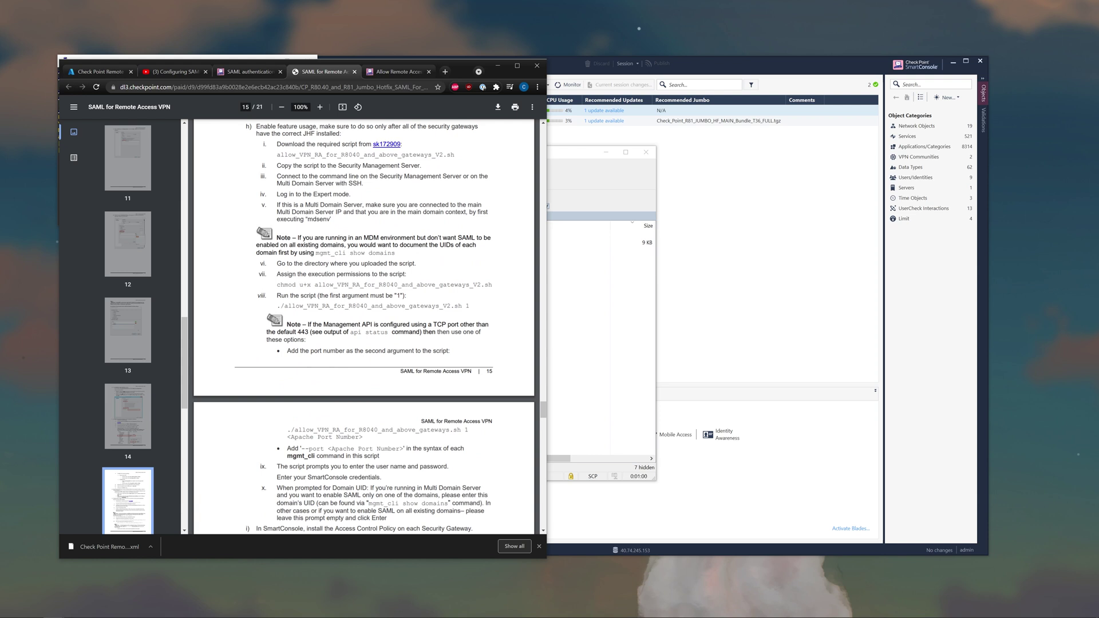
pyautogui.moveTo(277, 284); pyautogui.dragTo(493, 286)
pyautogui.rightClick(488, 286)
pyautogui.click(500, 292)
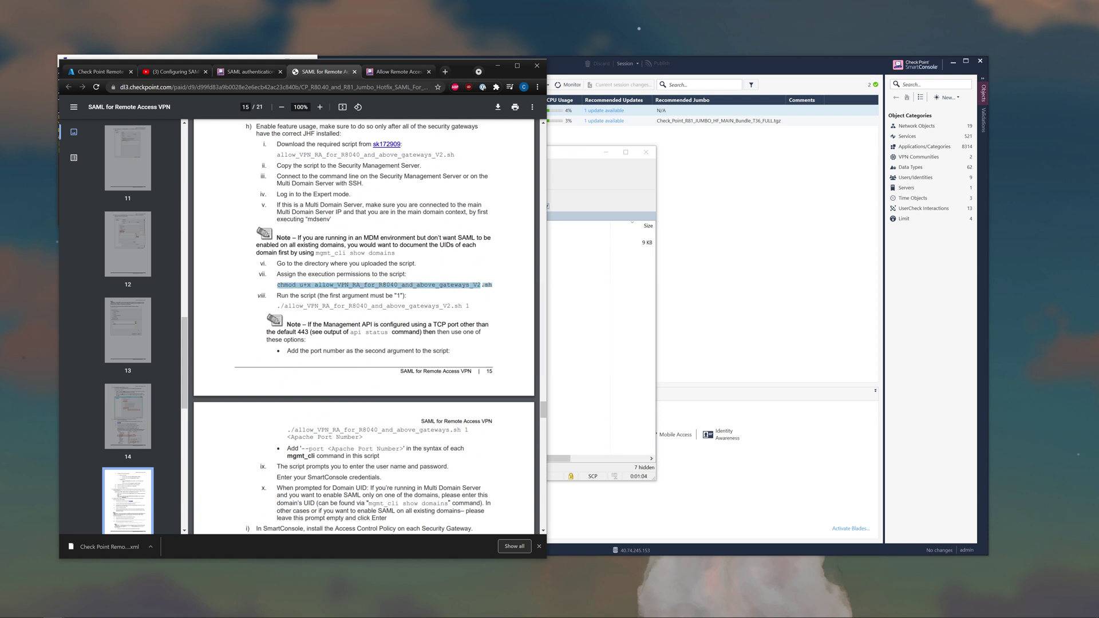
pyautogui.moveTo(309, 61); pyautogui.dragTo(737, 76)
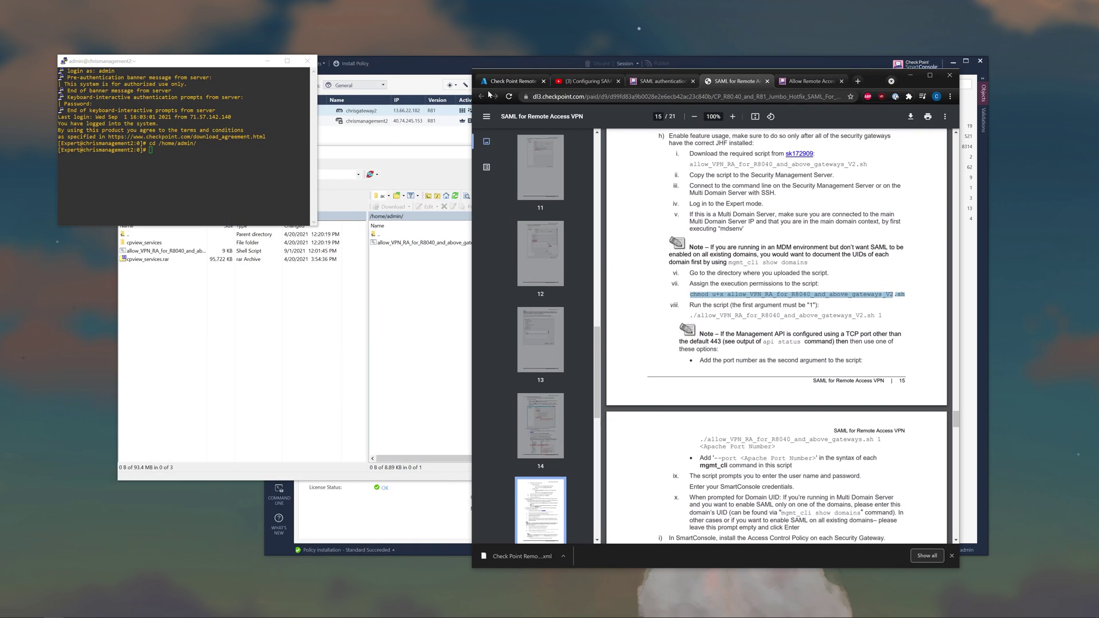
# Make the allow_VPN script executable with chmod u+x and run it with argument 1 as admin
pyautogui.rightClick(172, 183)
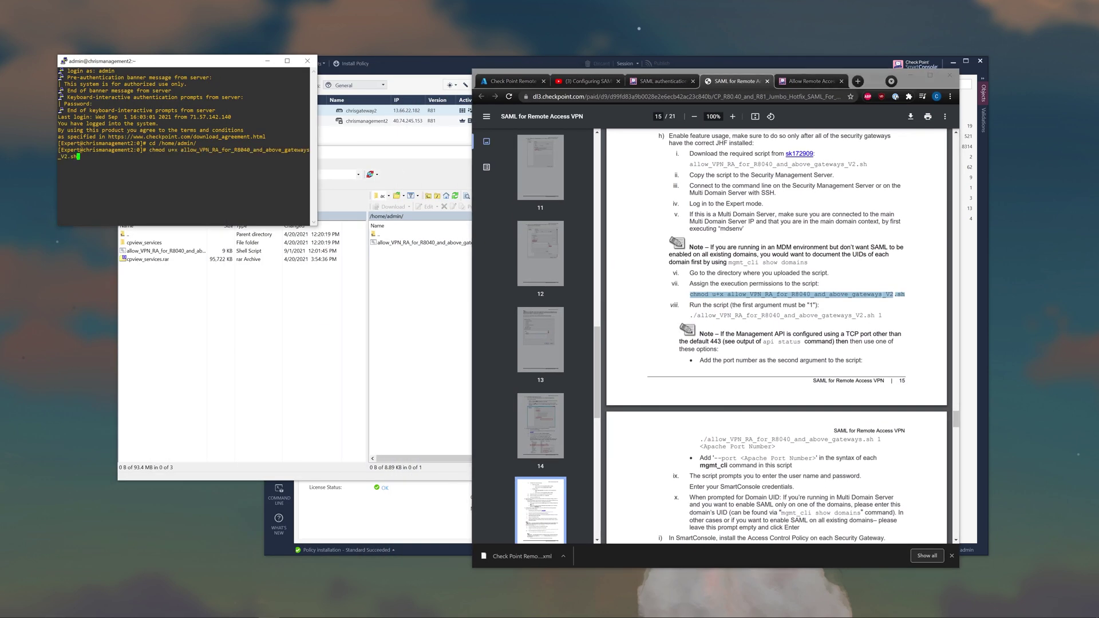
pyautogui.press('Return')
pyautogui.moveTo(691, 315); pyautogui.dragTo(882, 315)
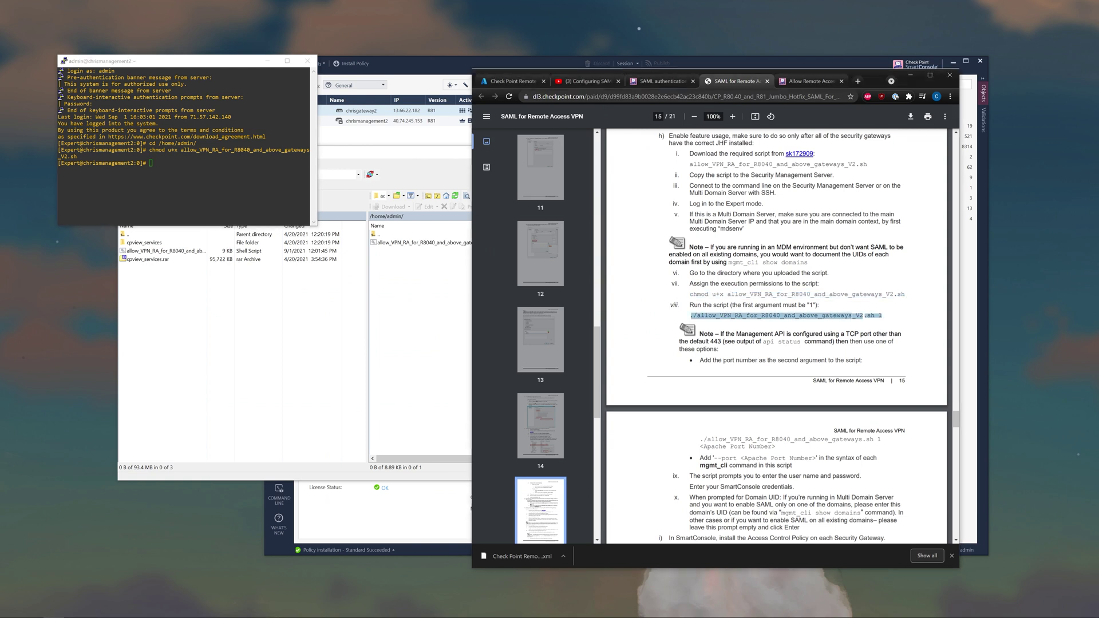
pyautogui.rightClick(871, 316)
pyautogui.click(893, 321)
pyautogui.click(309, 217)
pyautogui.rightClick(309, 216)
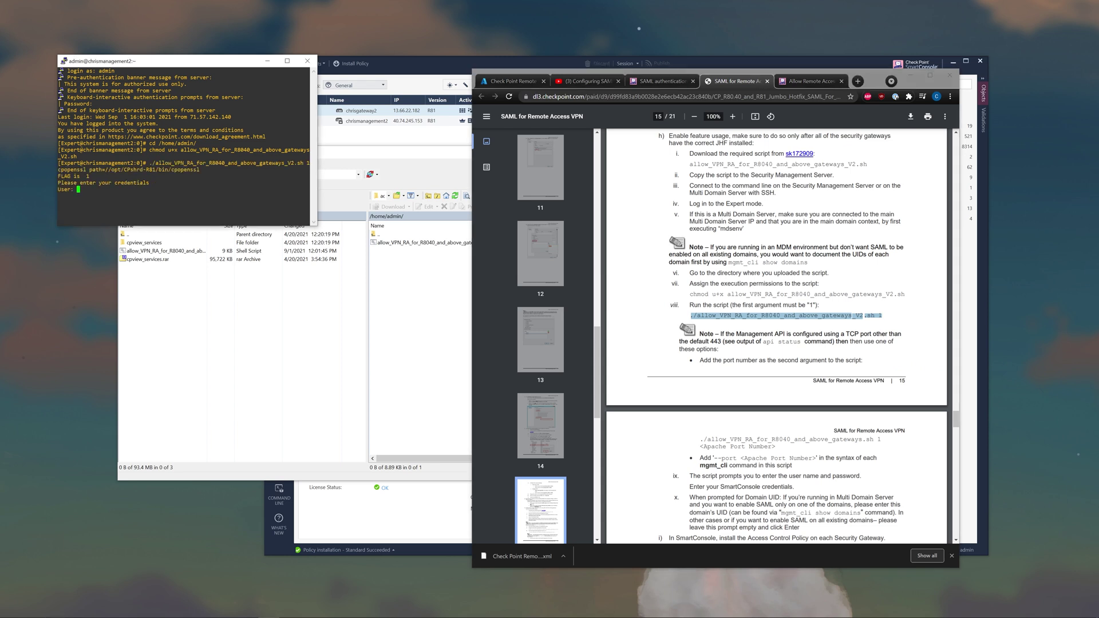
pyautogui.press('Return')
pyautogui.press('Return')
pyautogui.press('Return')
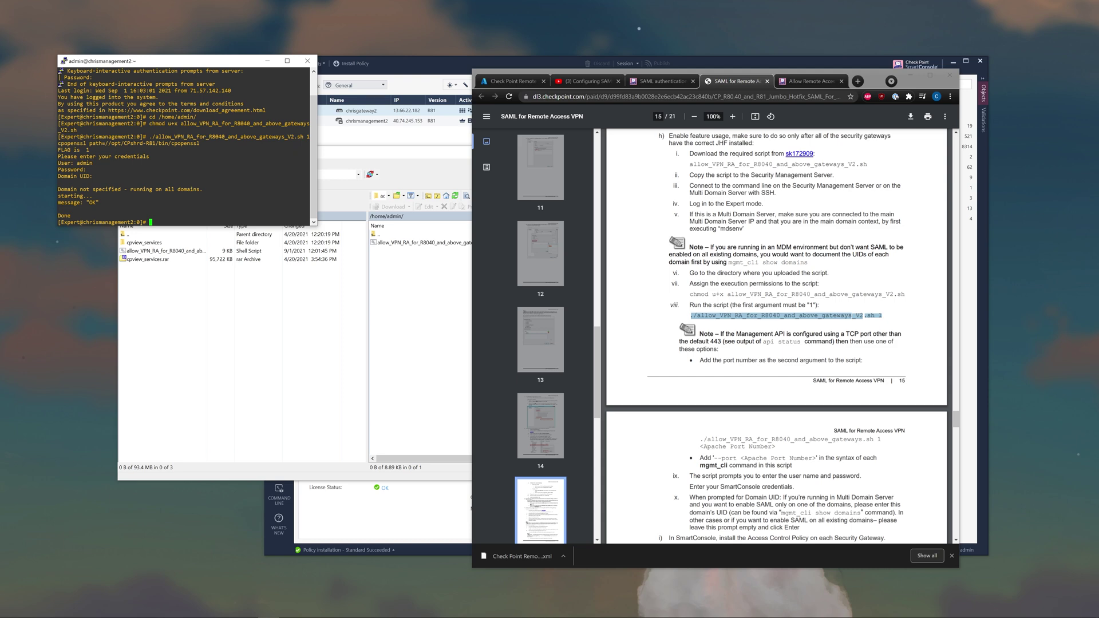
pyautogui.click(267, 60)
pyautogui.click(295, 156)
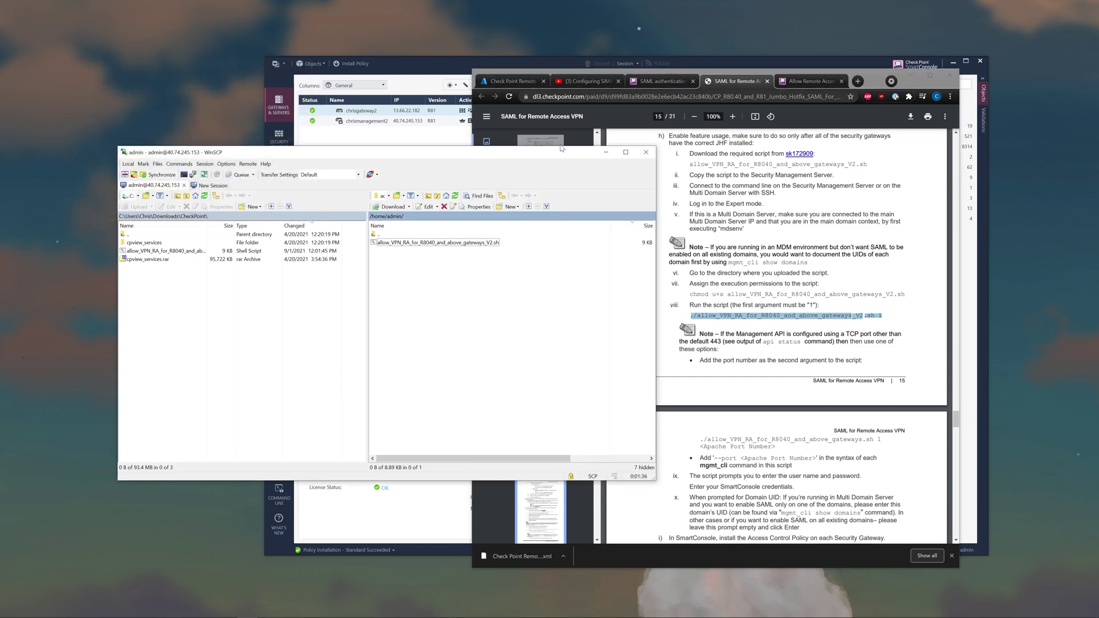
# Close WinSCP, minimize the SAML PDF guide, and restore down SmartConsole to show both gateways
pyautogui.click(646, 152)
pyautogui.click(402, 344)
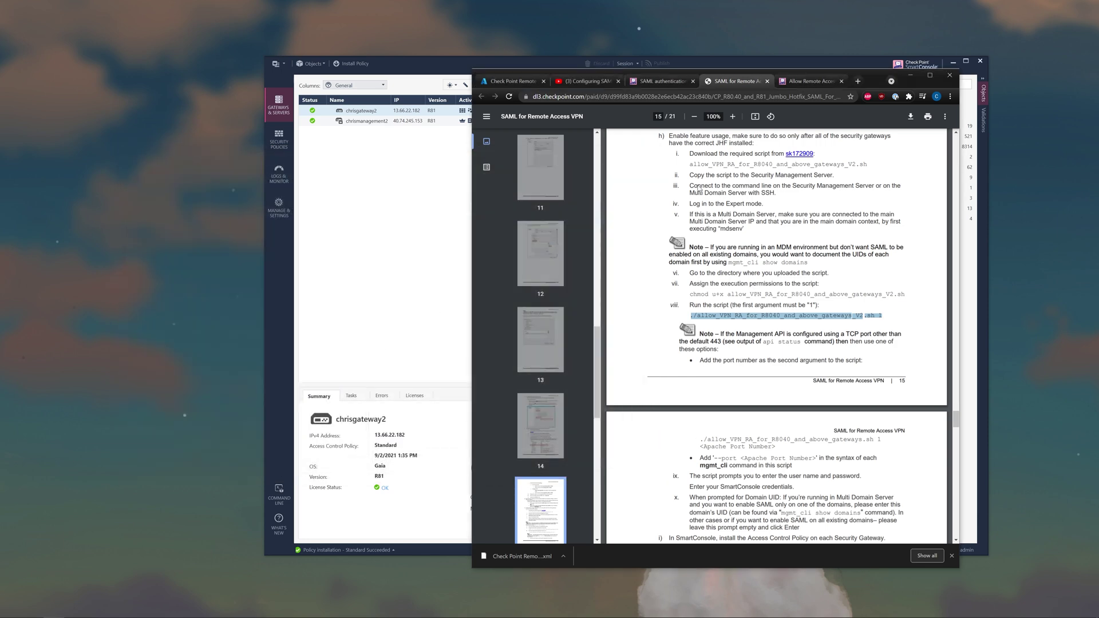
pyautogui.click(912, 75)
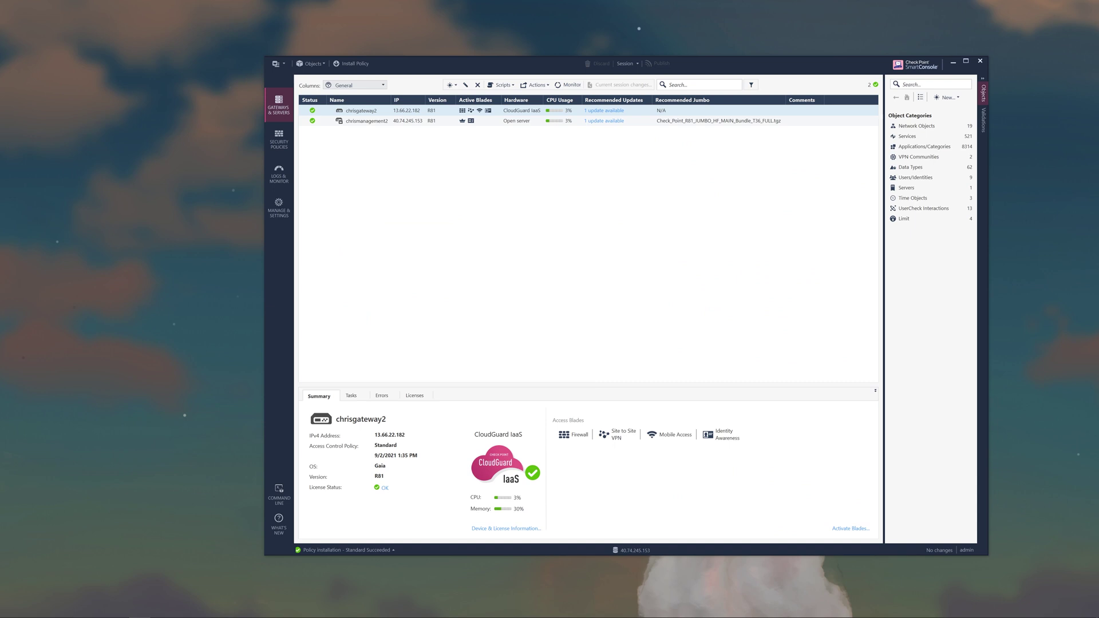
pyautogui.press('super+Down')
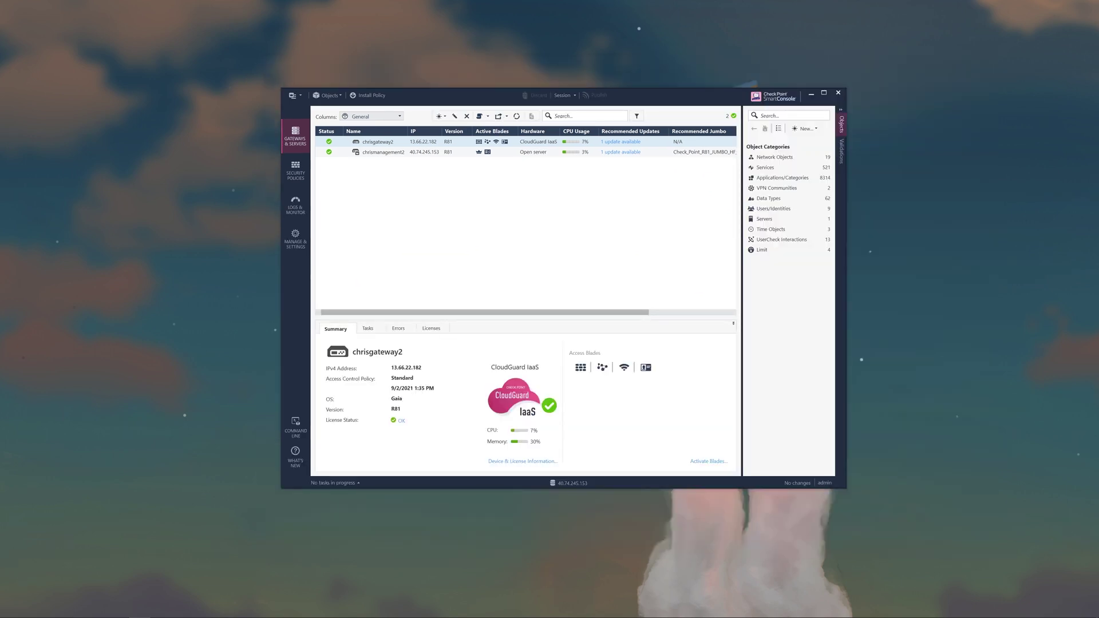
# Install the Standard policy on chrisgateway2 and dismiss the Recent Tasks list
pyautogui.click(377, 97)
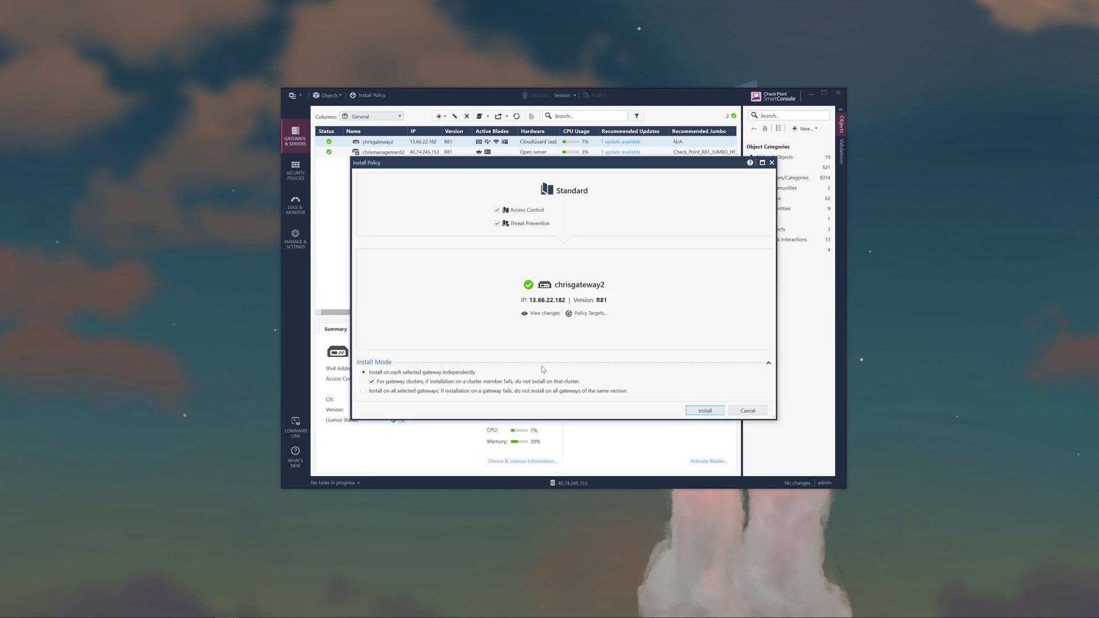
pyautogui.click(706, 410)
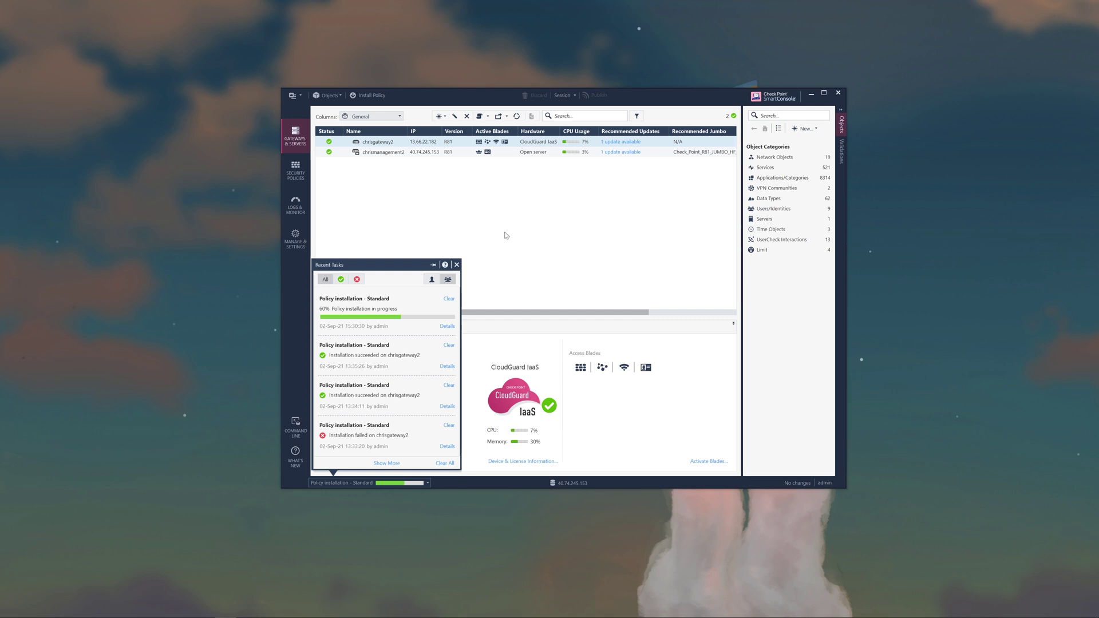
pyautogui.click(506, 234)
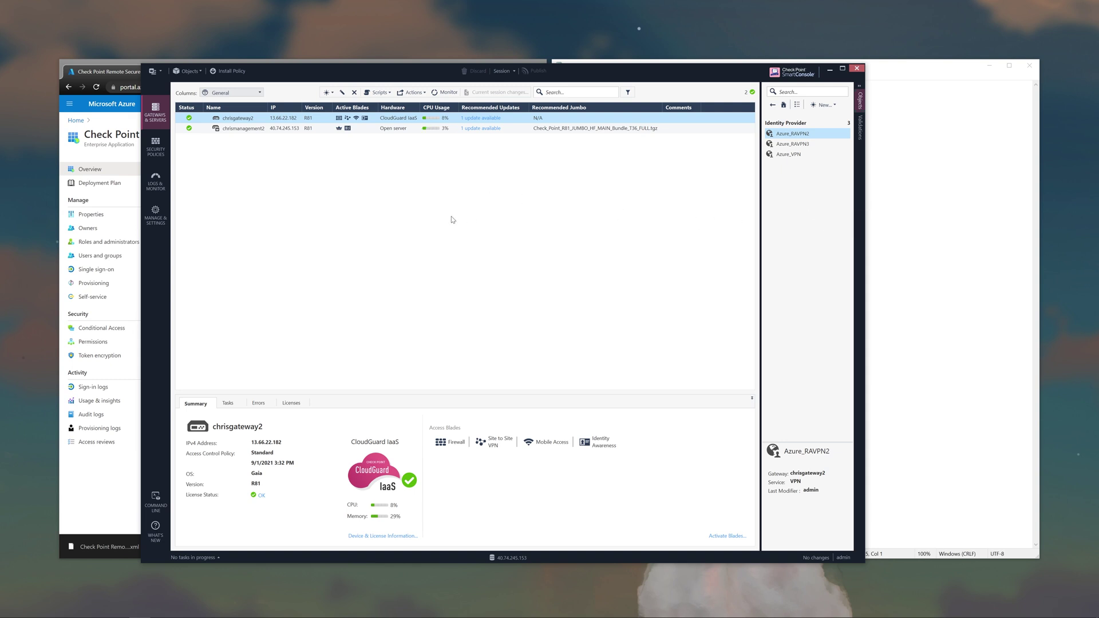
# Launch Check Point Endpoint Security VPN from Start and accept both certificate warnings
pyautogui.click(10, 610)
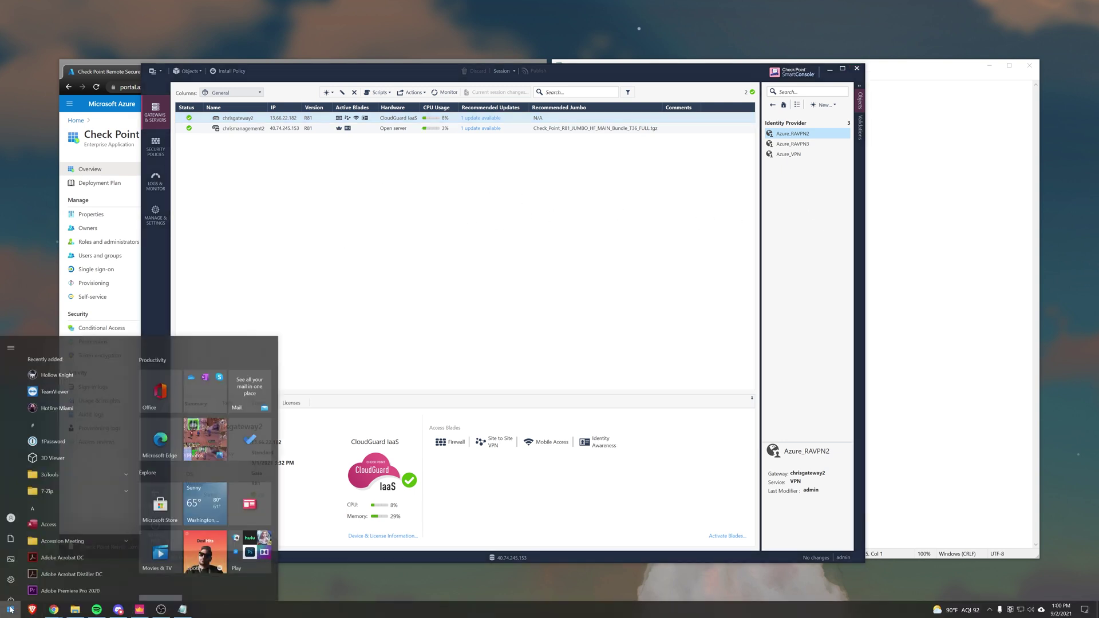
pyautogui.write('check po')
pyautogui.click(421, 275)
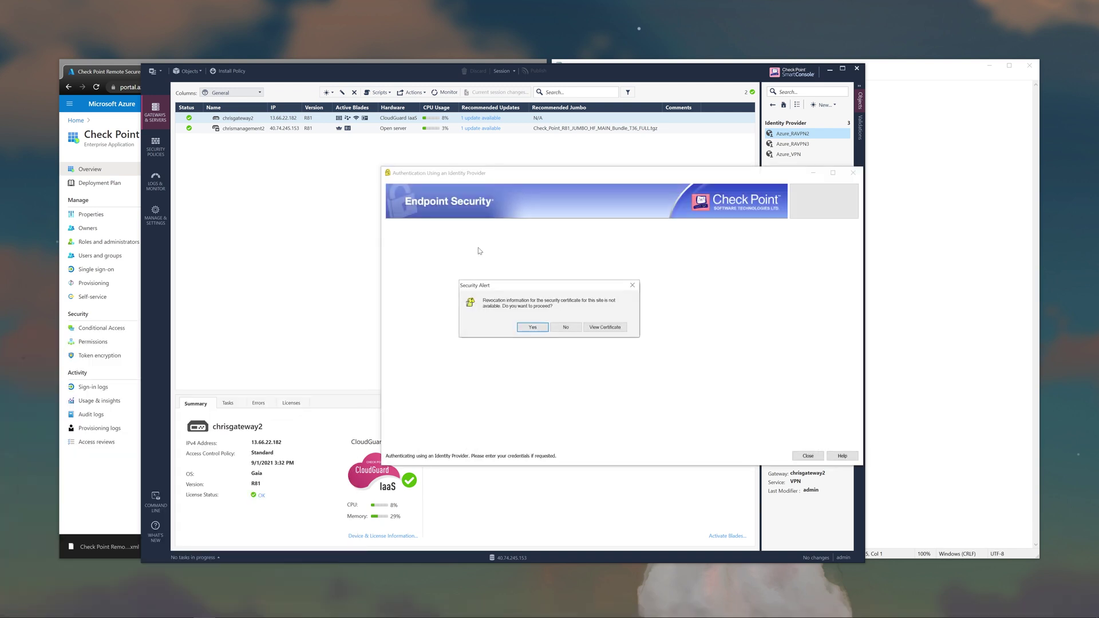
pyautogui.click(538, 327)
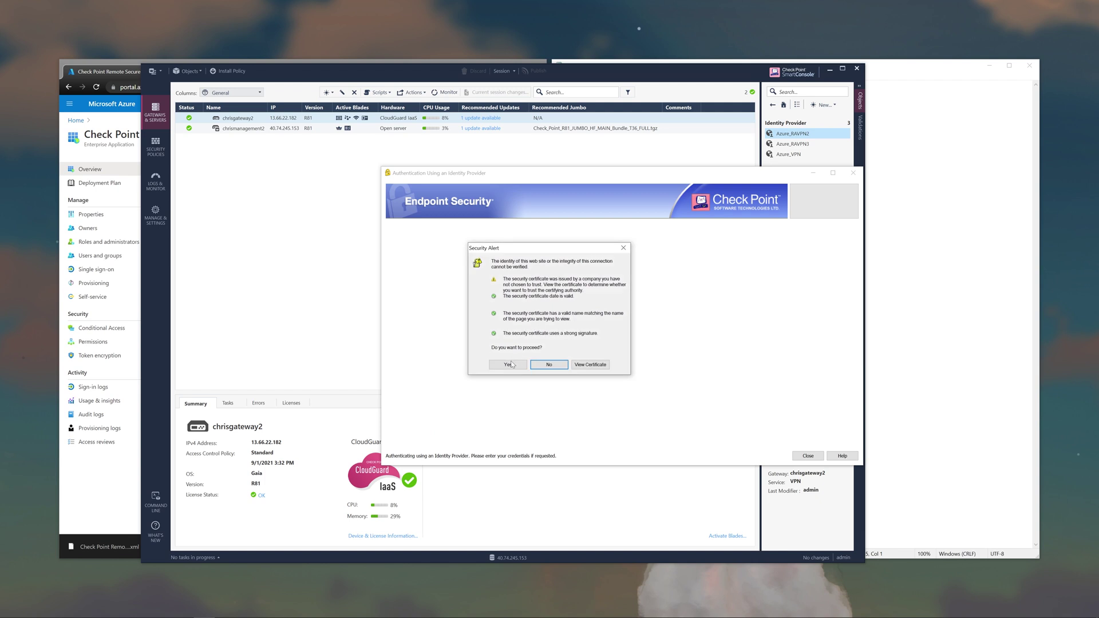
pyautogui.click(513, 365)
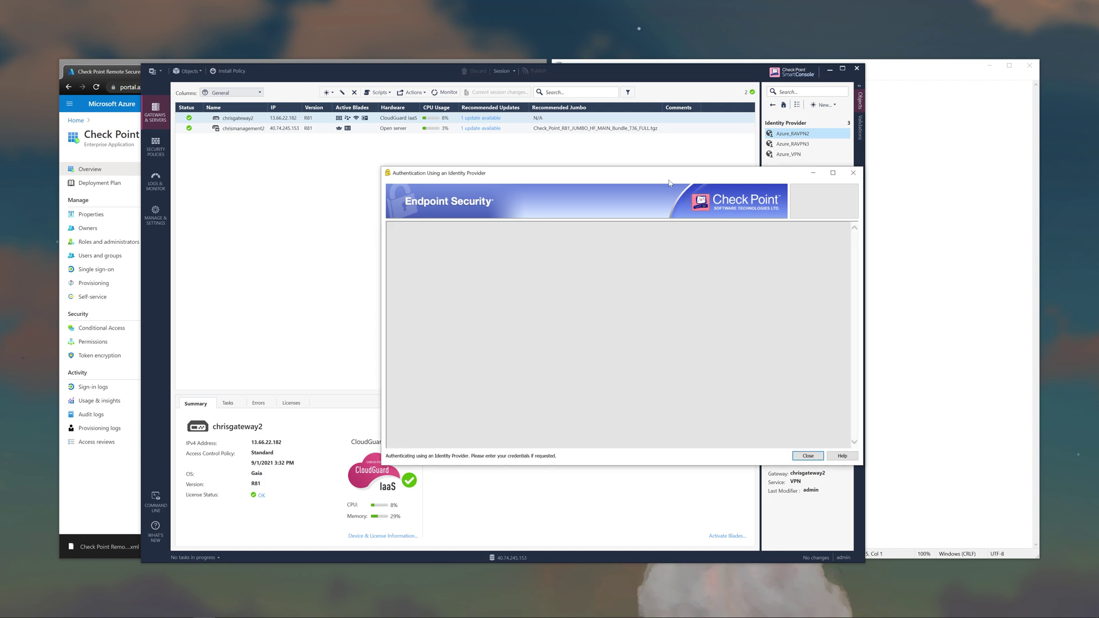
# Sign in through the identity provider with the Microsoft account and its password
pyautogui.moveTo(670, 177); pyautogui.dragTo(596, 170)
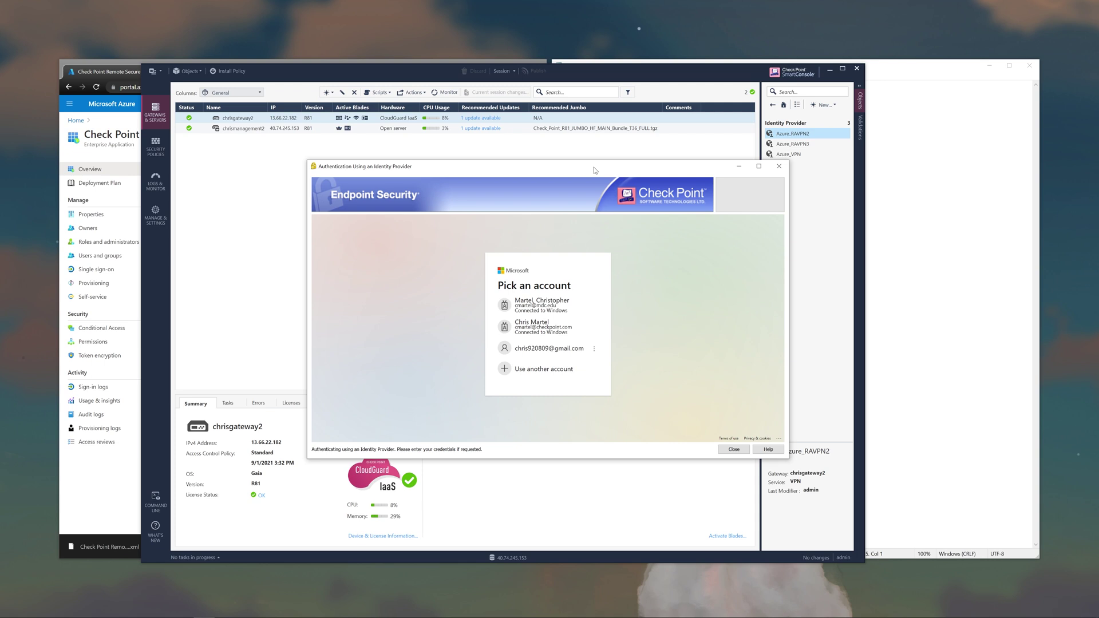
pyautogui.click(526, 348)
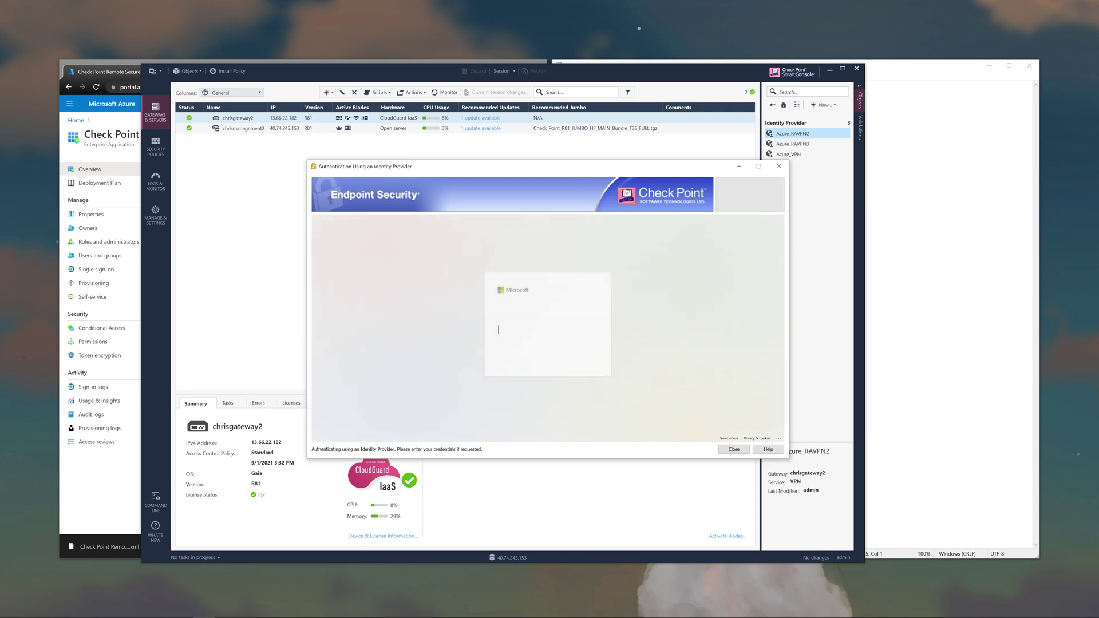
pyautogui.write('••••••••••')
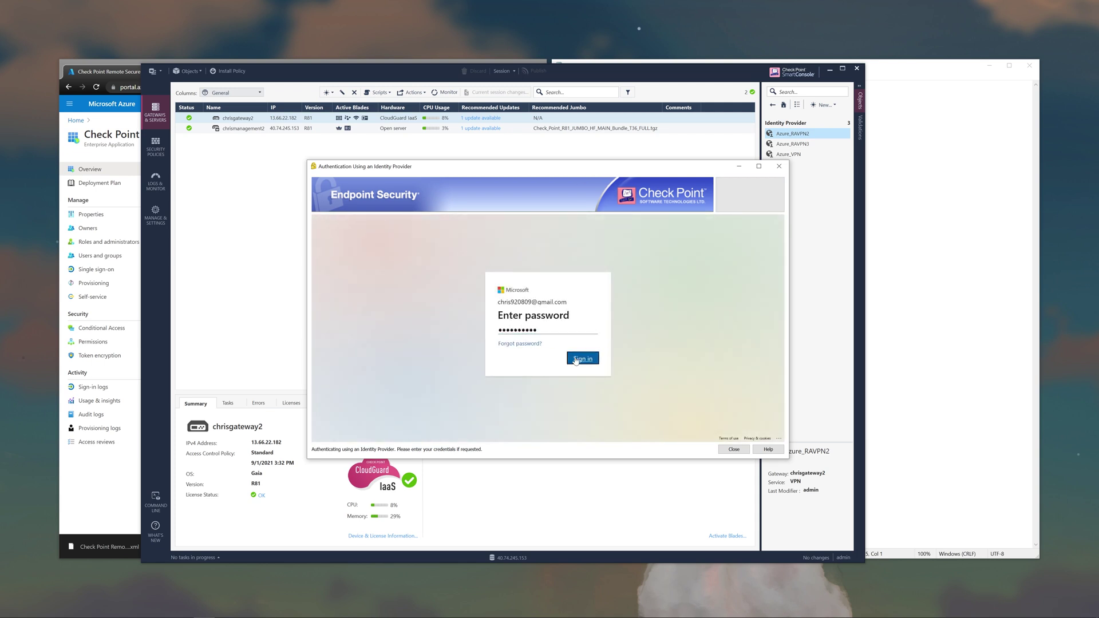
pyautogui.click(576, 360)
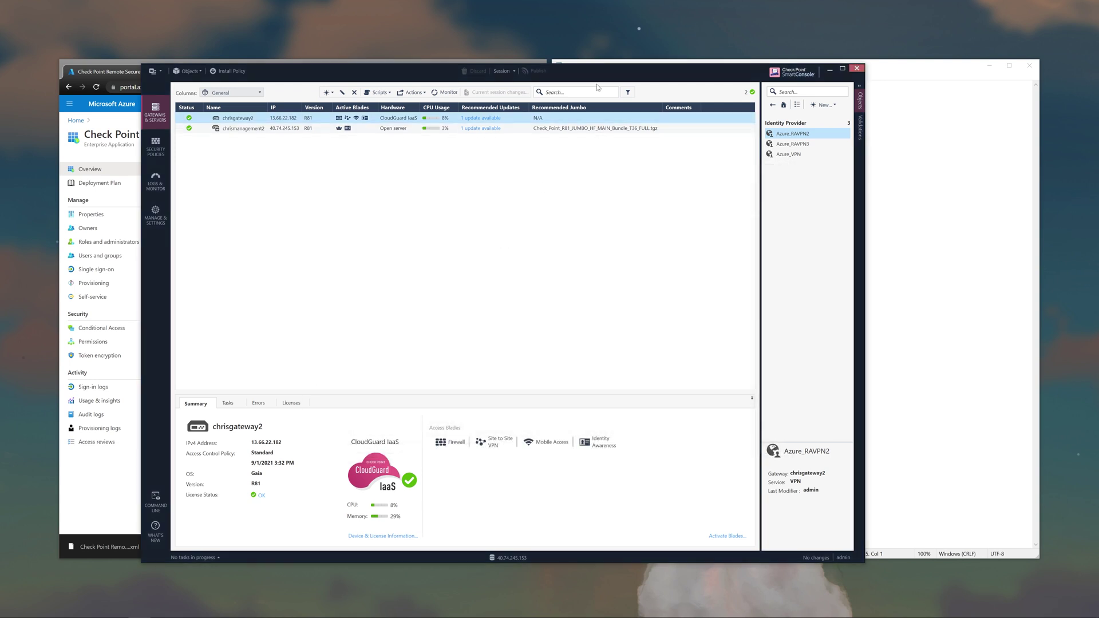
# Disconnect the VPN from the tray icon menu and confirm
pyautogui.rightClick(989, 610)
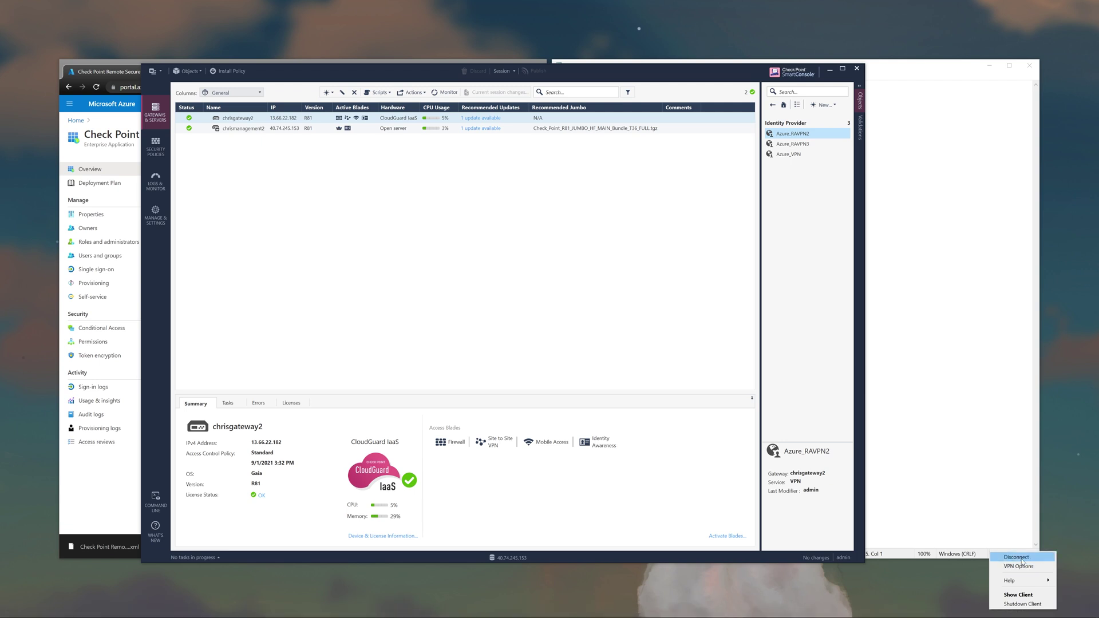
pyautogui.click(1022, 560)
pyautogui.click(563, 328)
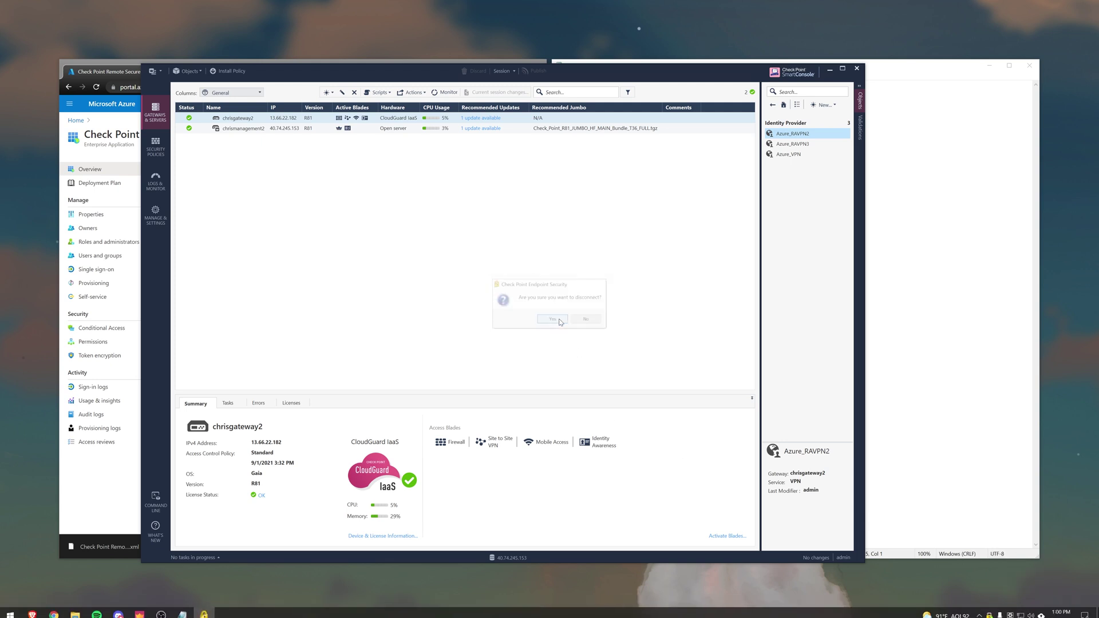
# Reopen the VPN connect window for site 13.66.22.182 from the tray icon
pyautogui.click(990, 611)
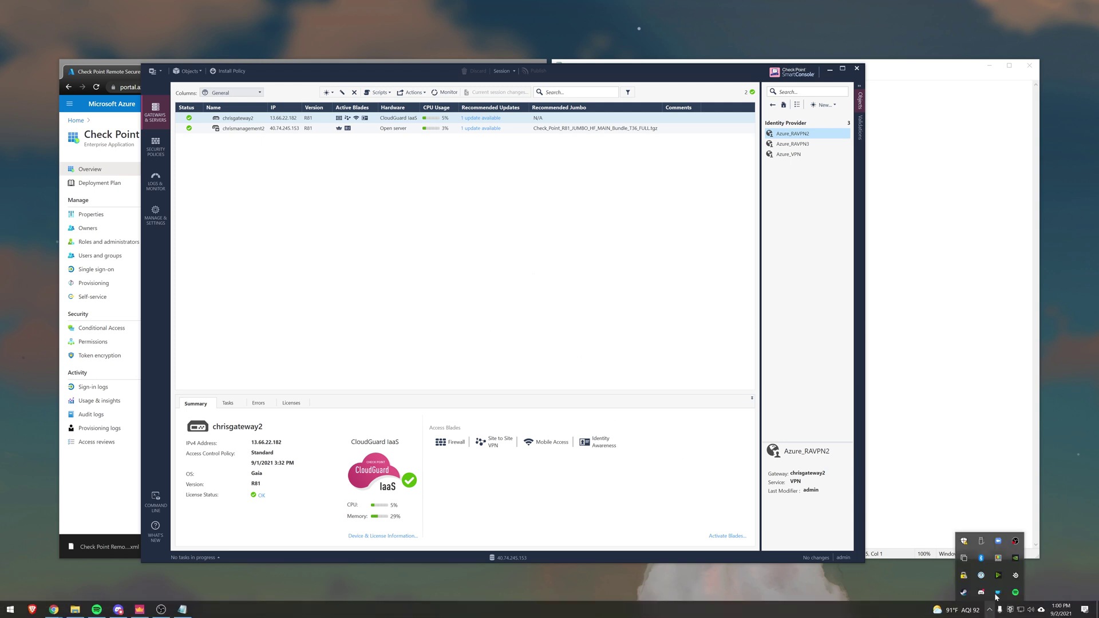
pyautogui.rightClick(966, 577)
pyautogui.click(996, 523)
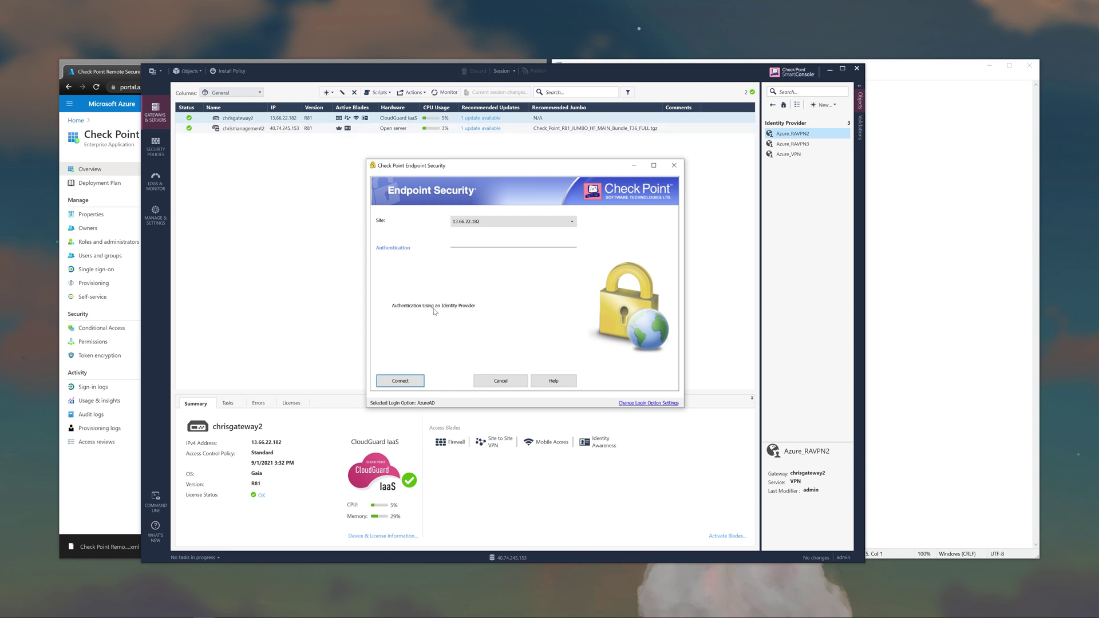
# Connect to 13.66.22.182 via Microsoft account sign-in, then close the Connection succeeded message
pyautogui.click(407, 382)
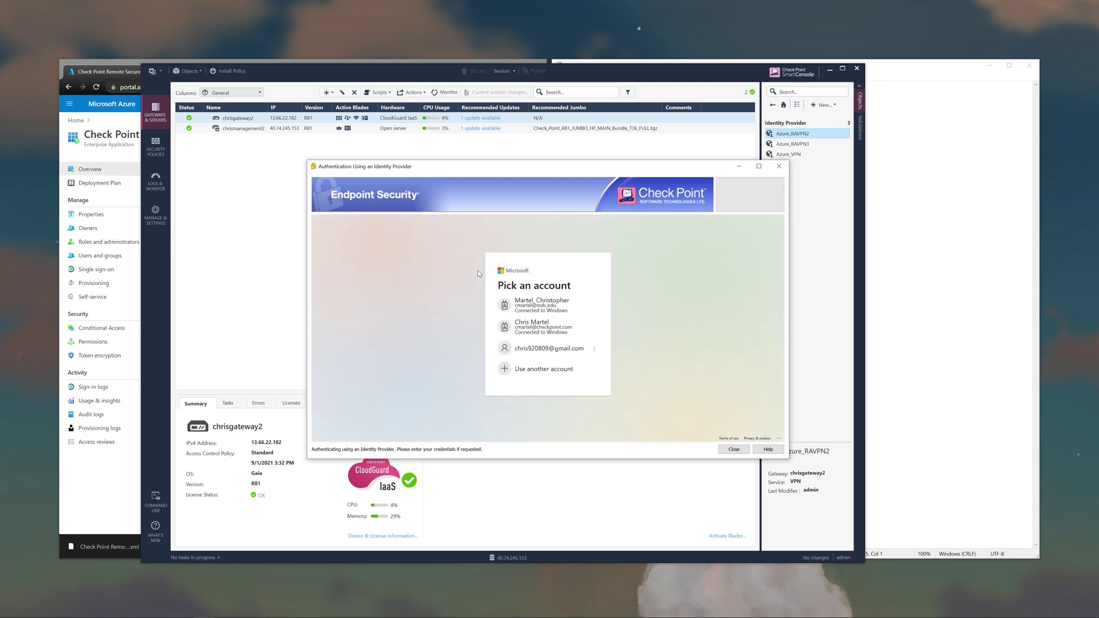
pyautogui.click(549, 349)
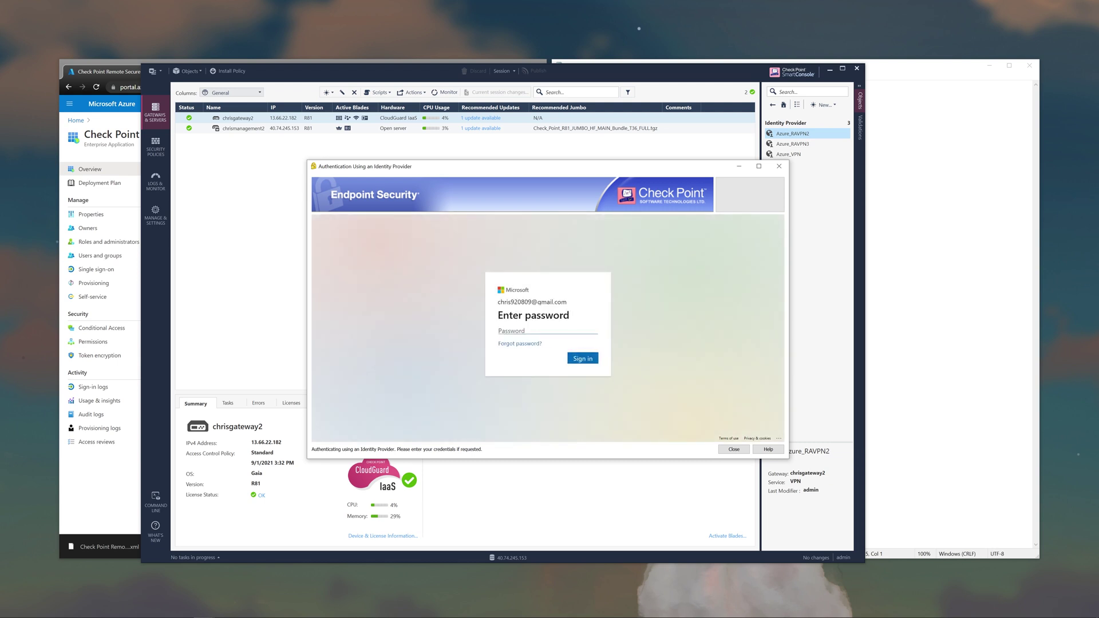
pyautogui.write('**********')
pyautogui.click(583, 358)
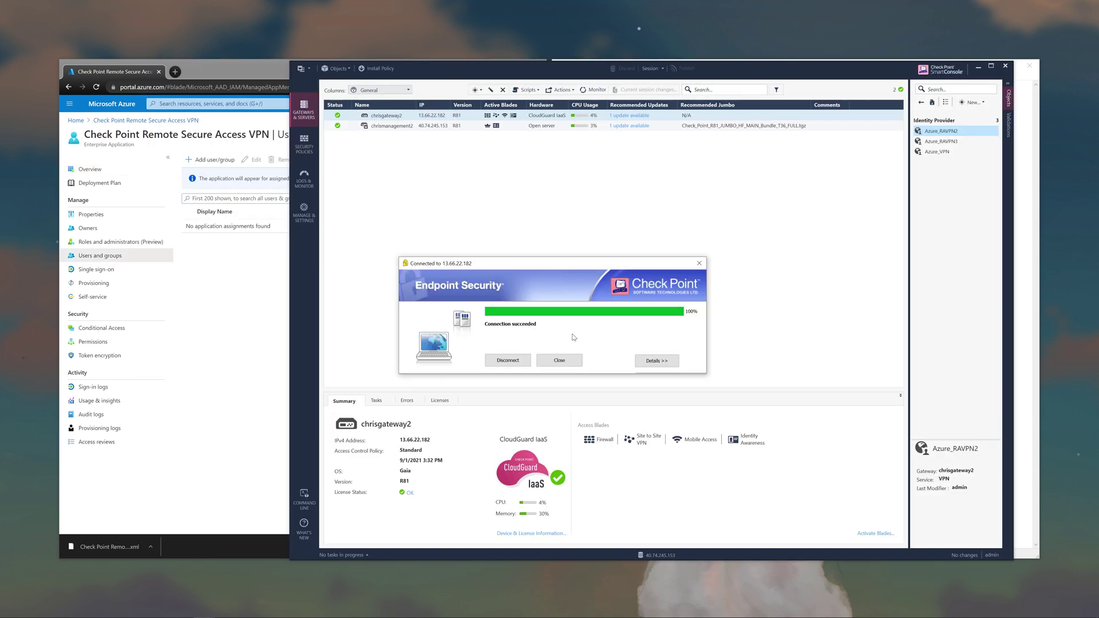
pyautogui.click(569, 356)
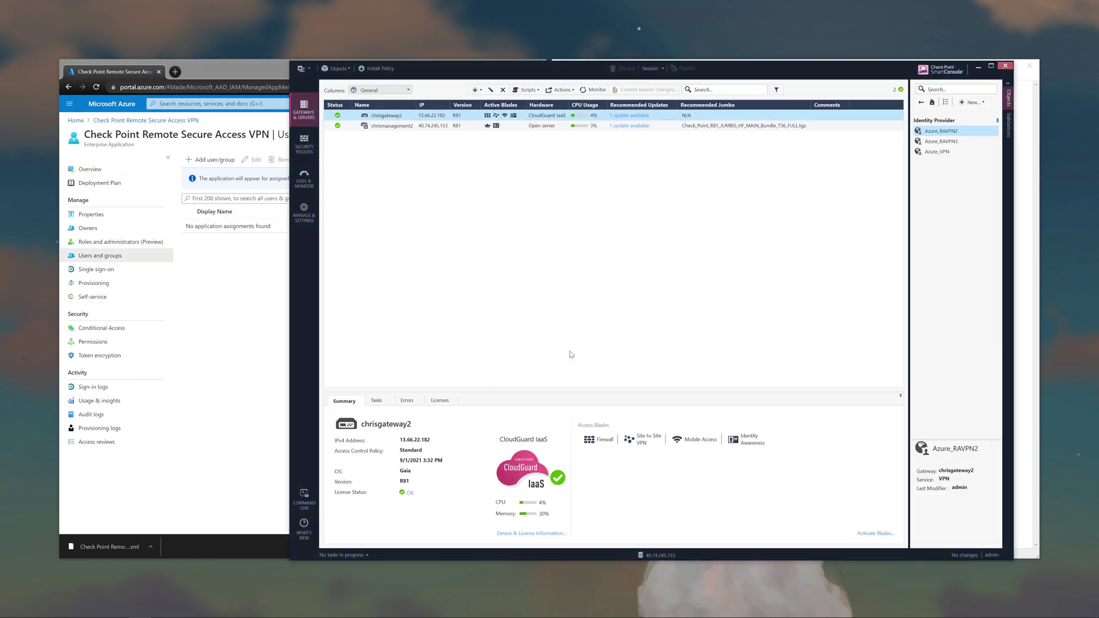